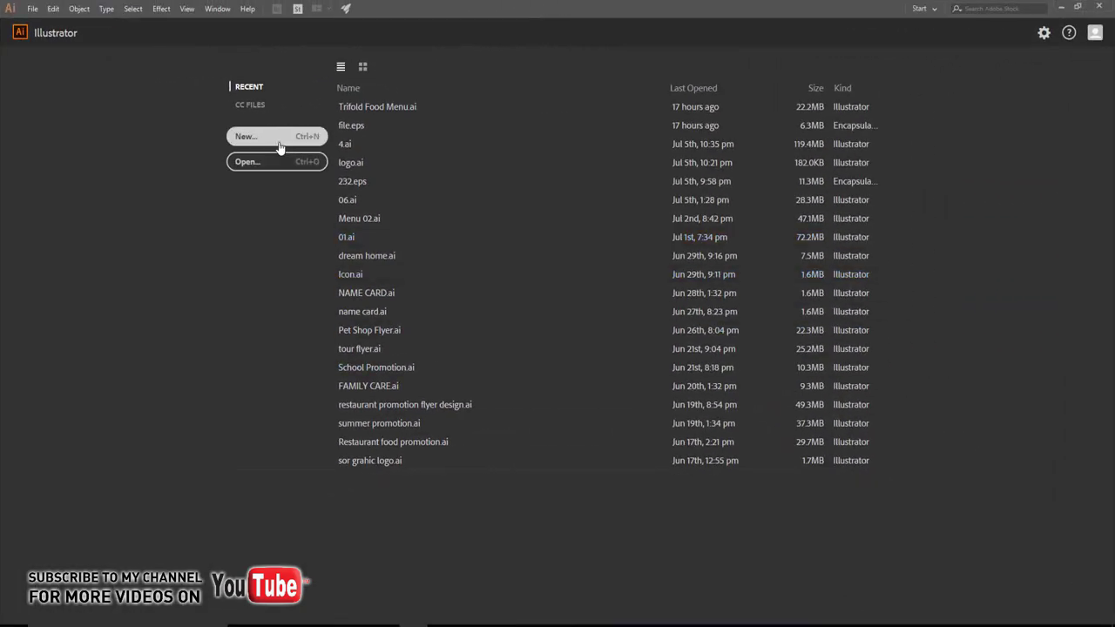
Create a new portrait document from the 21 × 30 cm Custom preset
click(279, 148)
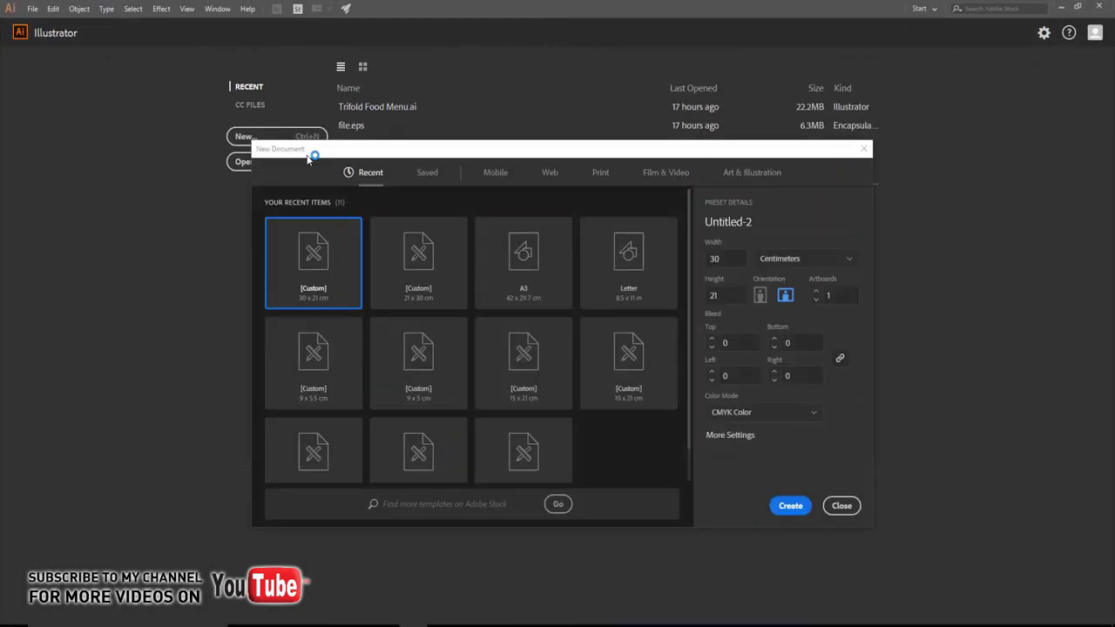
click(414, 283)
click(777, 501)
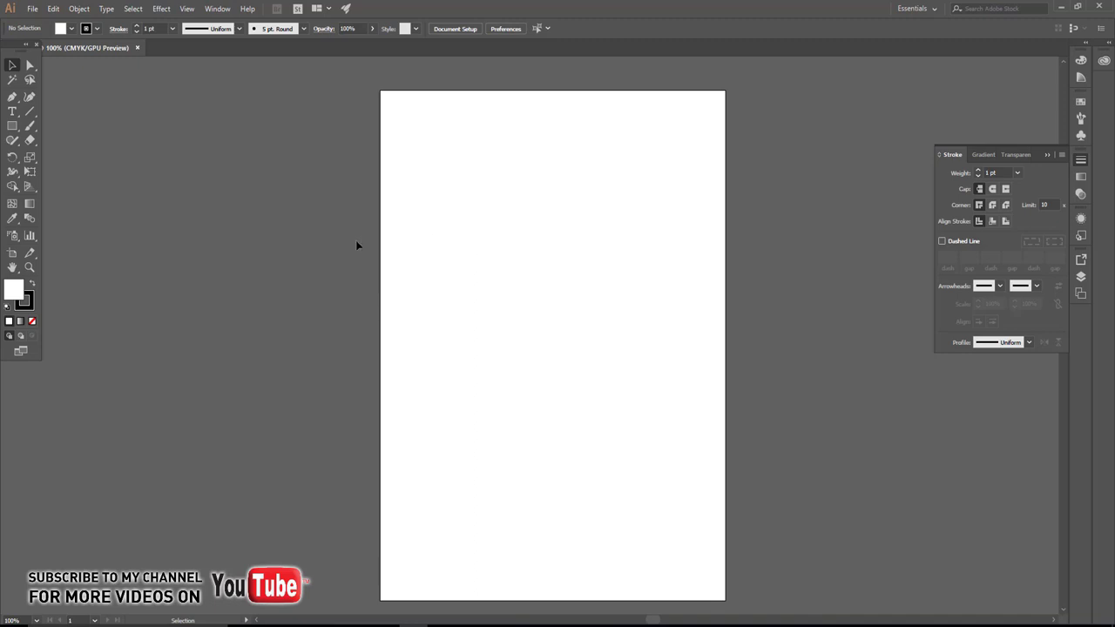
Draw a 21 × 10.16 cm rectangle across the top of the page
click(12, 126)
drag(382, 91, 726, 273)
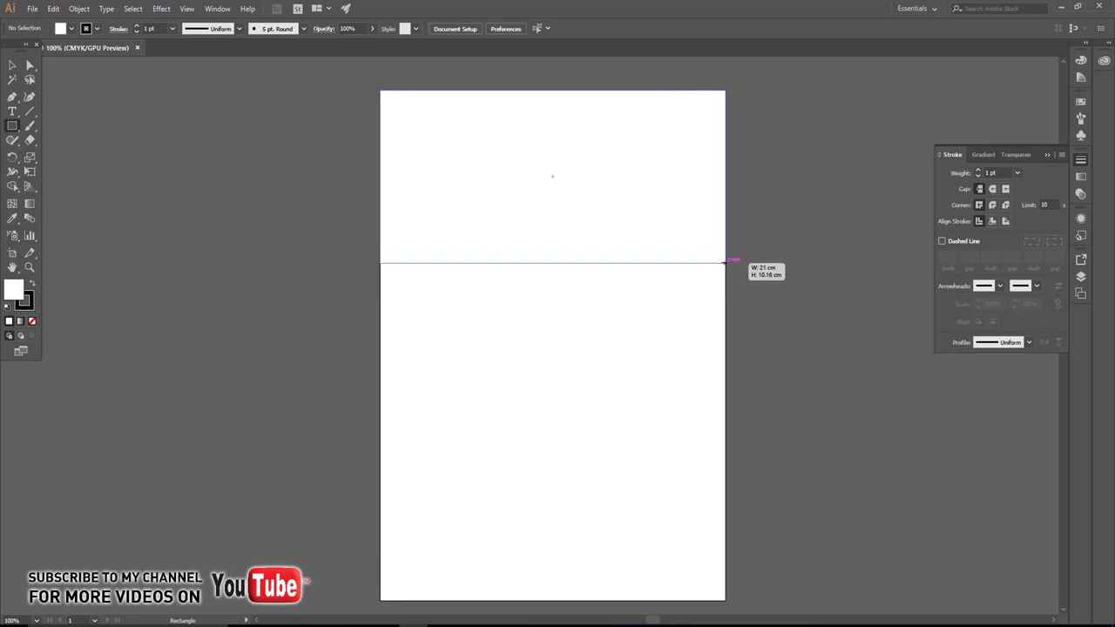
drag(726, 273, 726, 262)
click(13, 65)
click(262, 166)
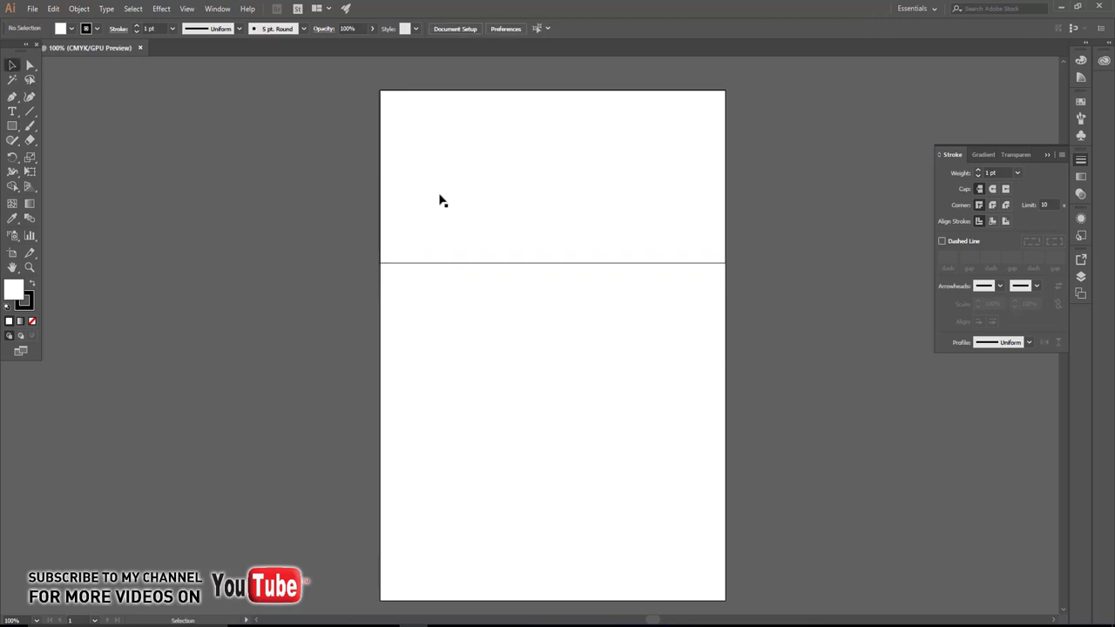
Choose the a0000370_main sushi photo to place via File > Place
click(33, 9)
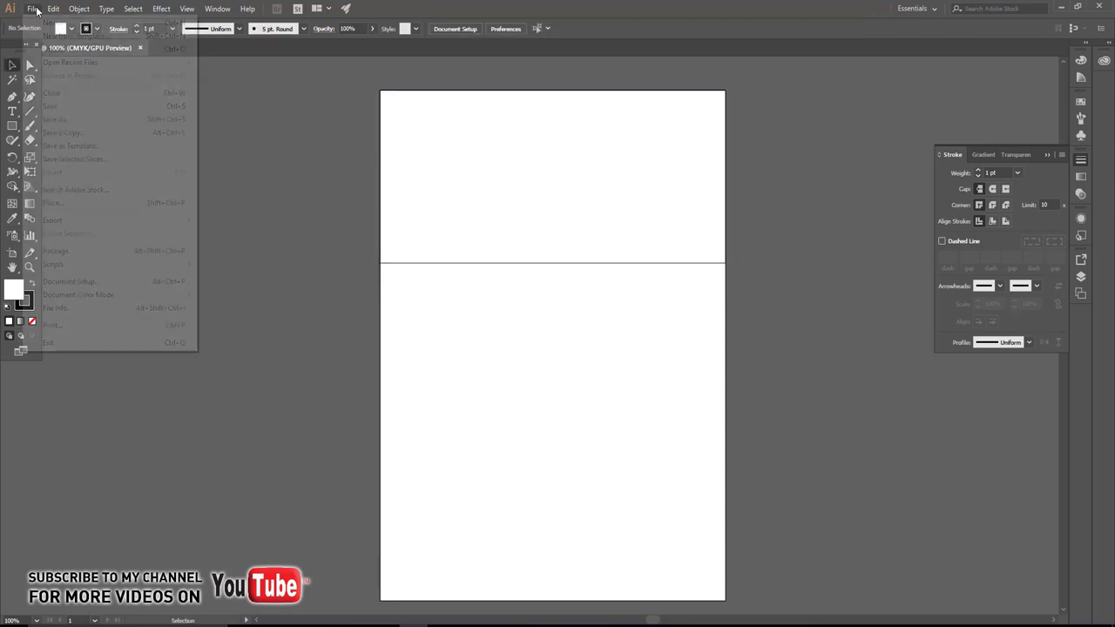
click(52, 203)
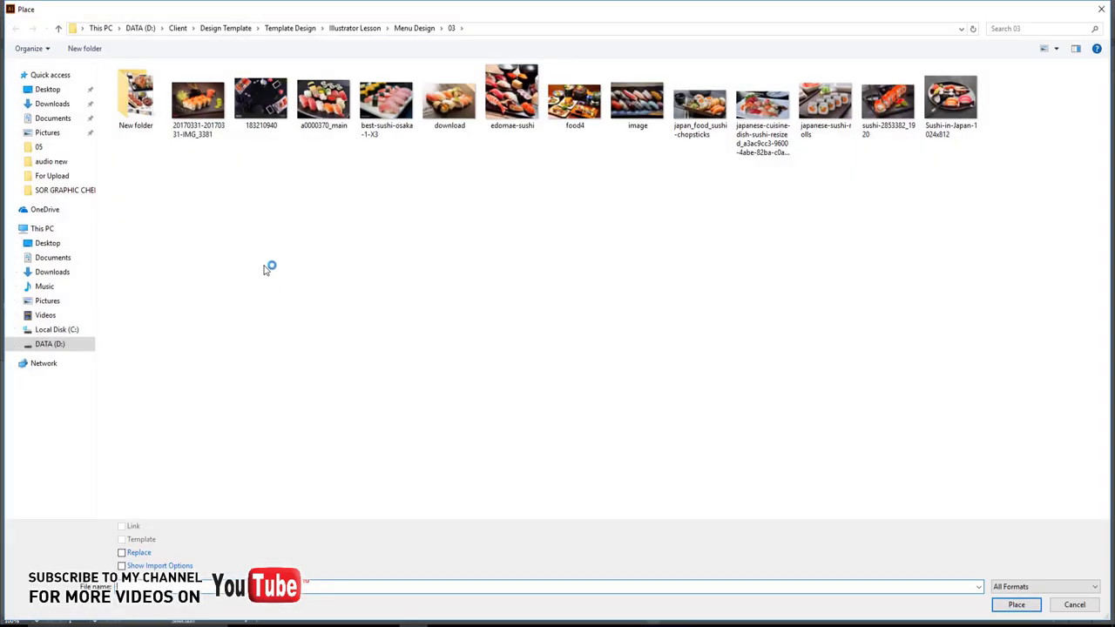
double_click(322, 100)
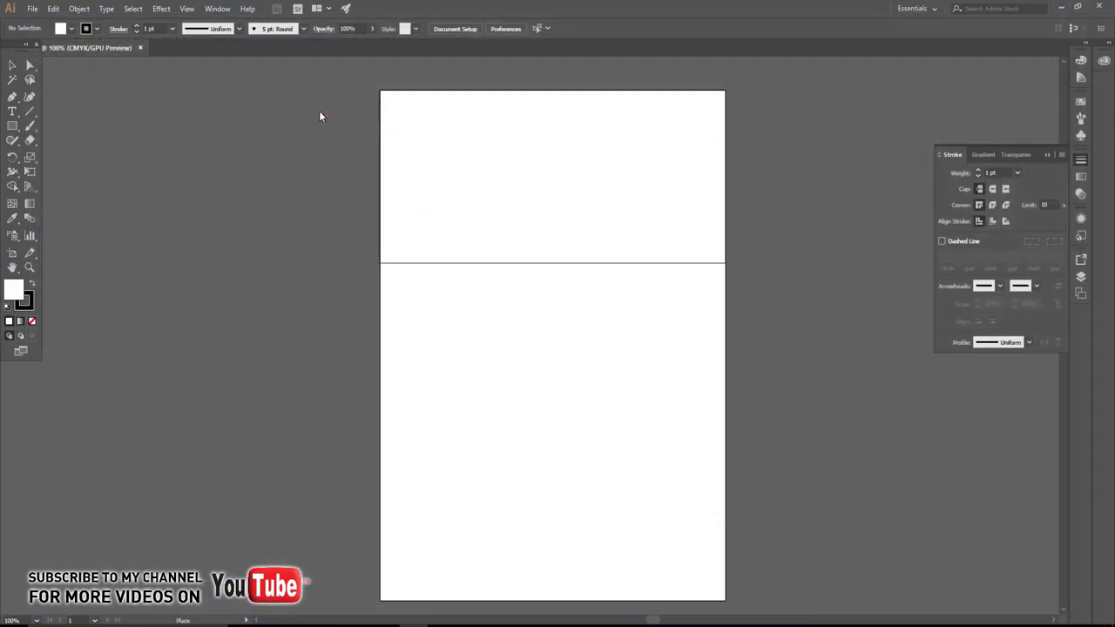
Place the sushi photo at the page's top-left and scale it to page width
click(396, 136)
drag(453, 171, 433, 126)
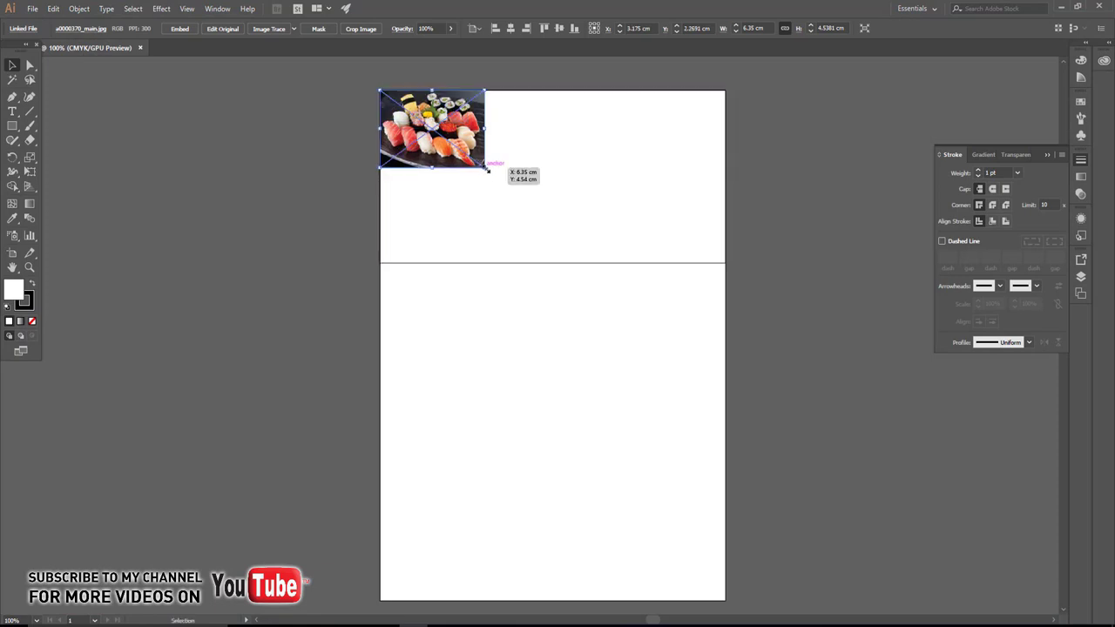
drag(484, 167, 730, 335)
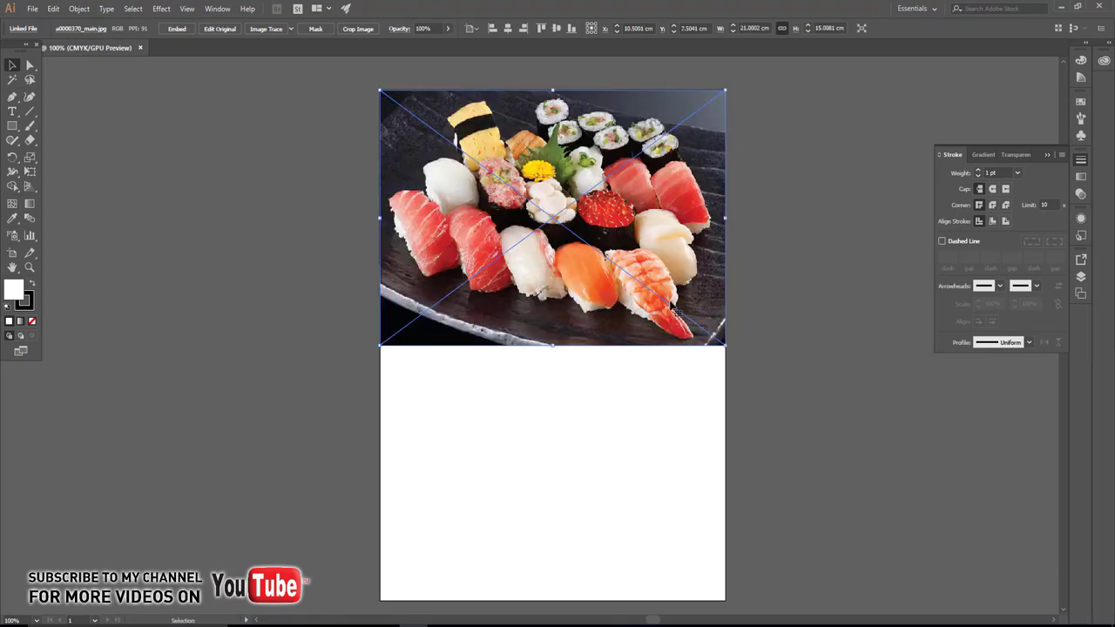
Stretch the header rectangle over the photo and clip the photo to it
click(637, 250)
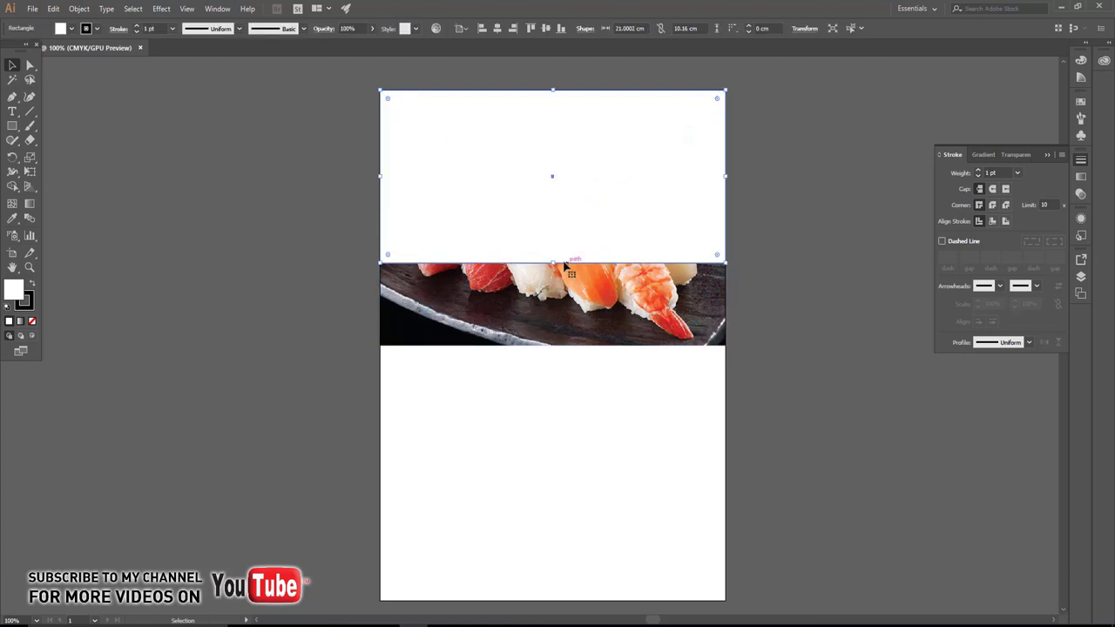
drag(553, 261, 553, 345)
click(621, 380)
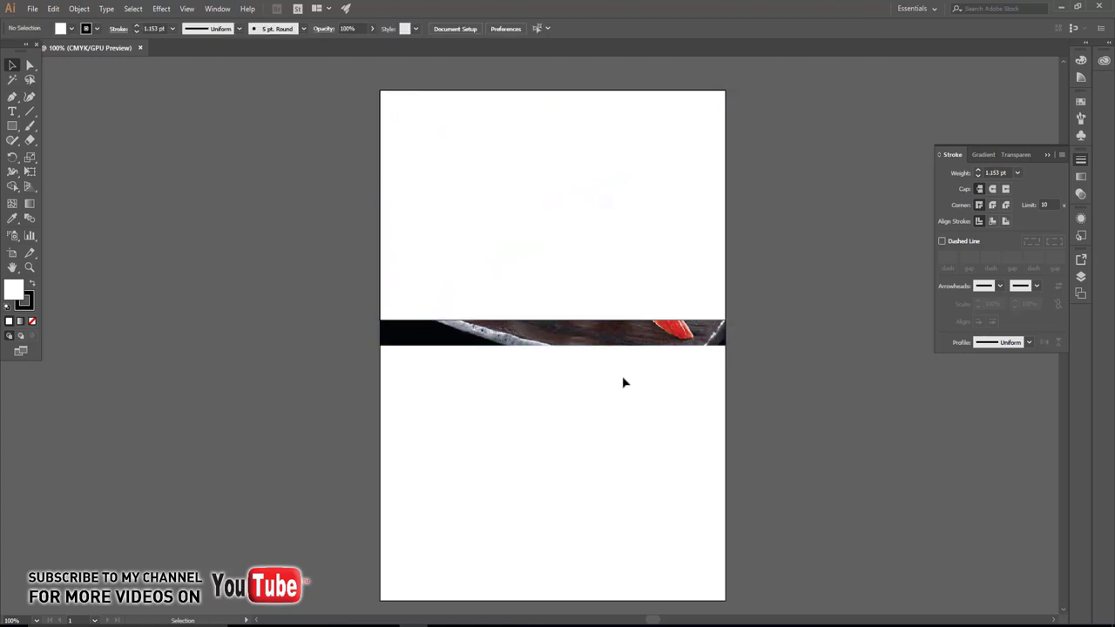
drag(622, 381, 519, 237)
right_click(519, 237)
click(557, 319)
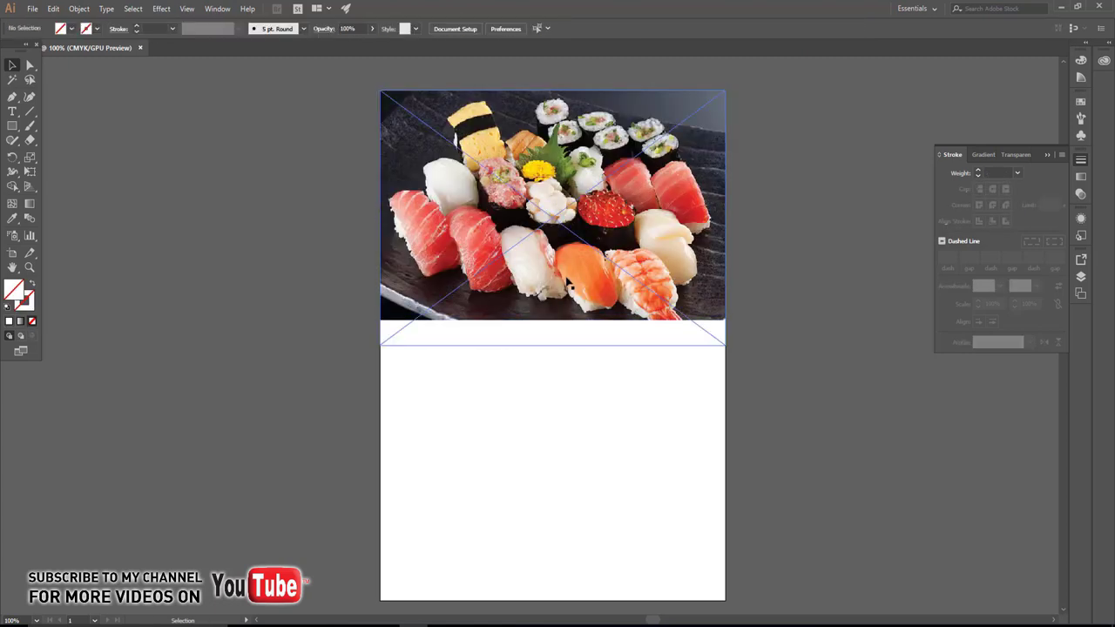
double_click(567, 284)
double_click(783, 296)
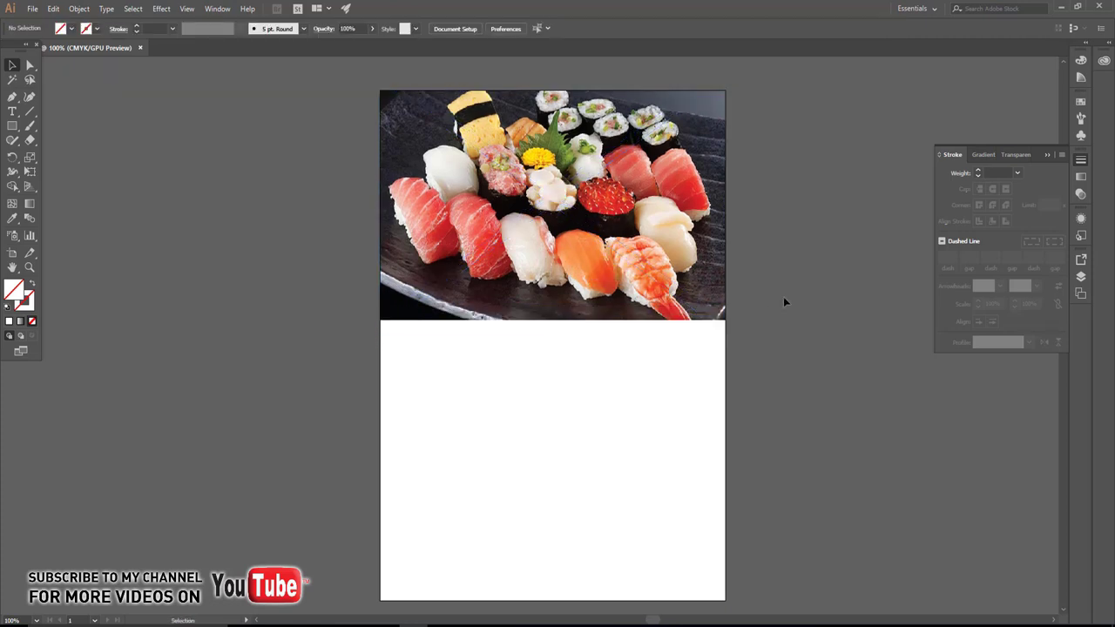
drag(645, 334, 655, 373)
Type the RESTAURANT MENU title in Bebas Neue Regular
key(t)
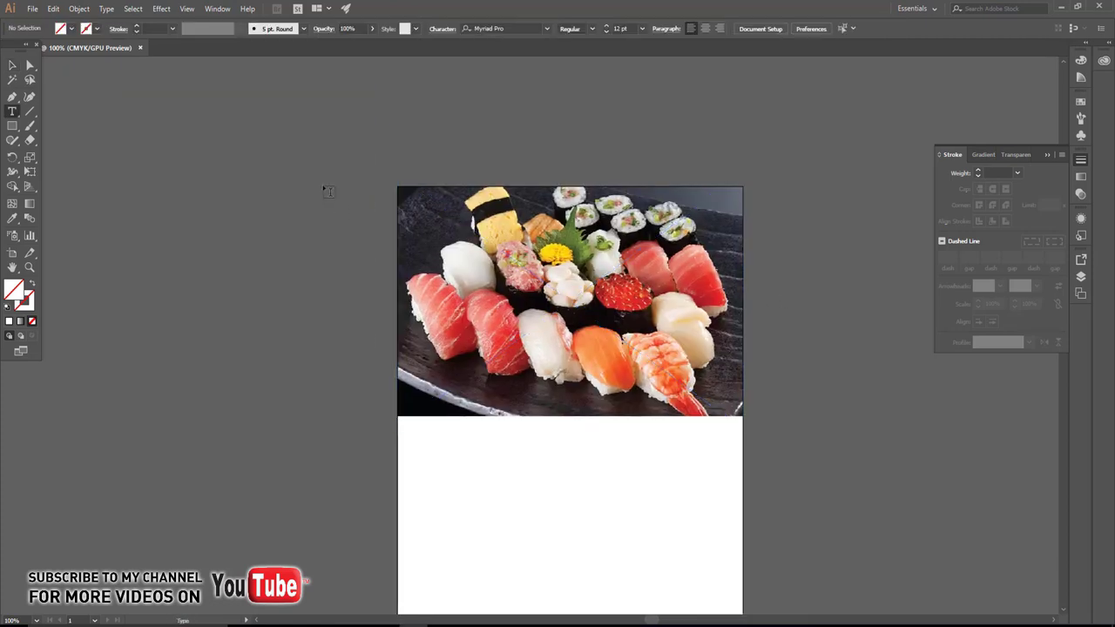
click(324, 186)
double_click(415, 28)
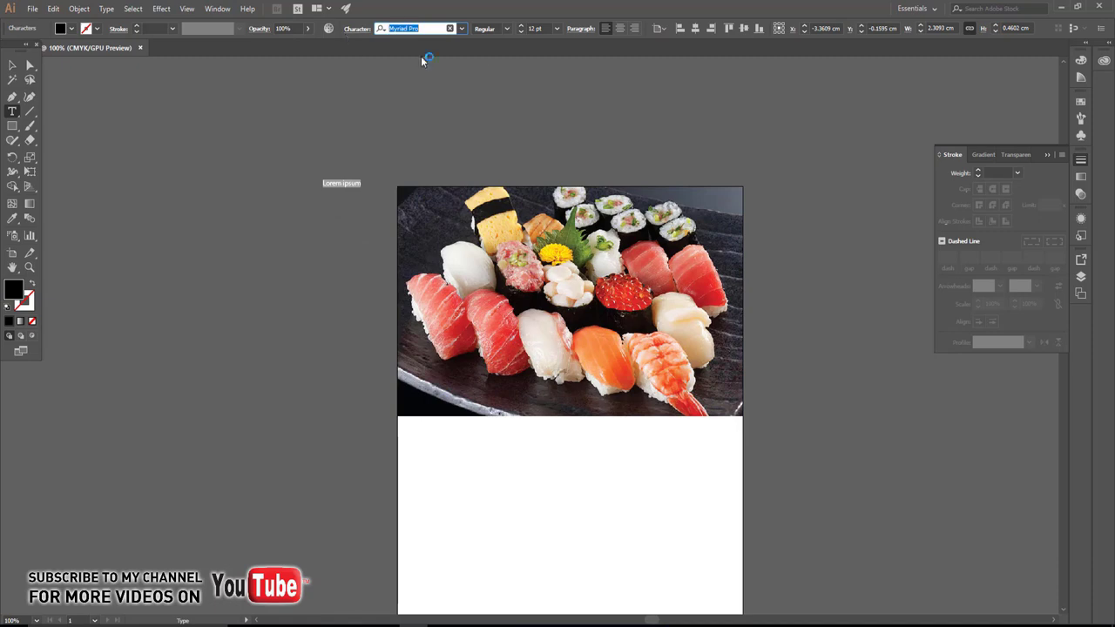
text(be)
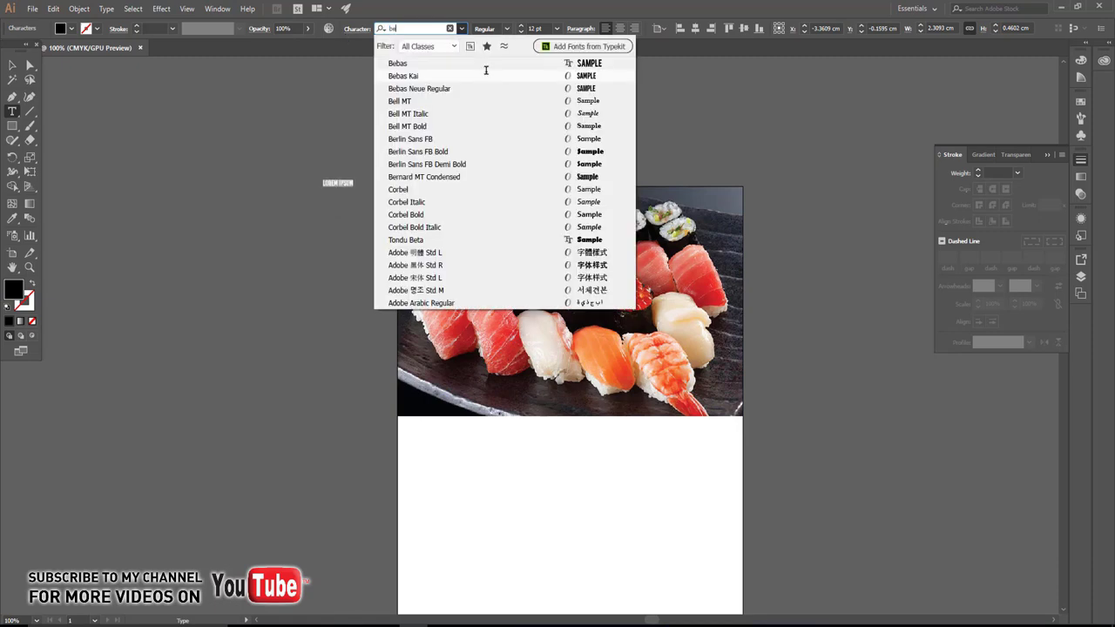
text(b)
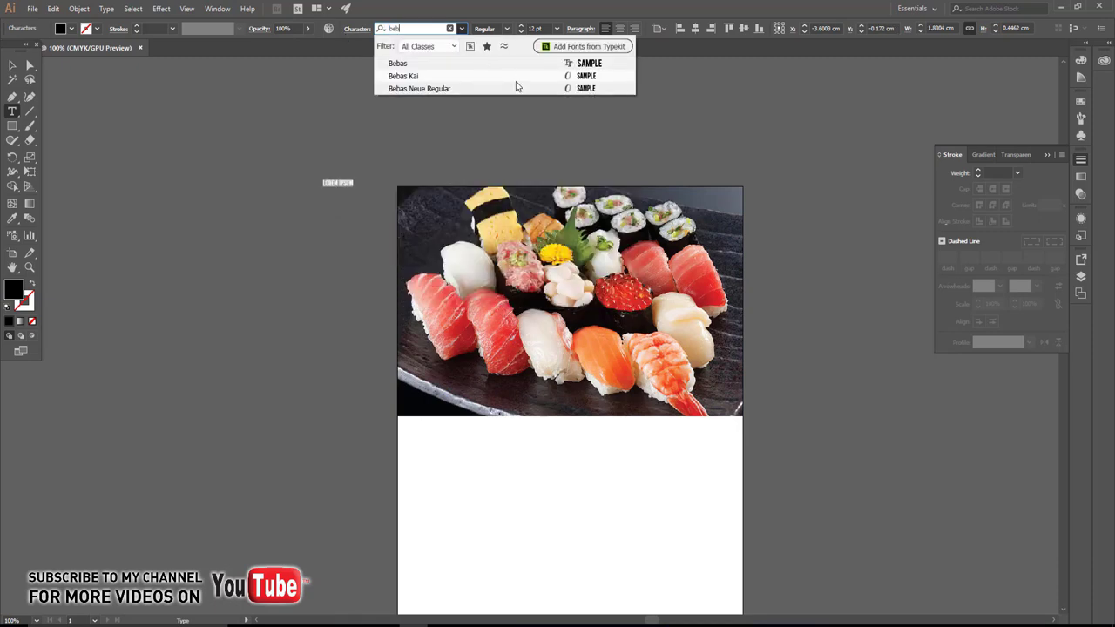
click(511, 89)
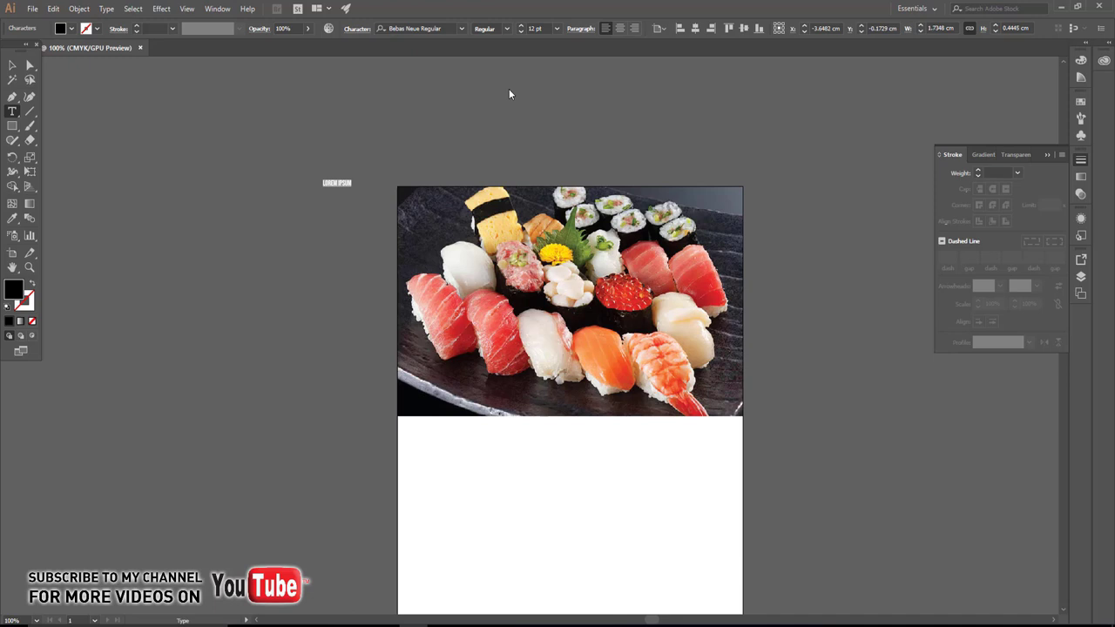
text(BEST)
key(Escape)
Centre the title, scale it onto the photo's upper left, and draw a tall rectangle over it
click(623, 27)
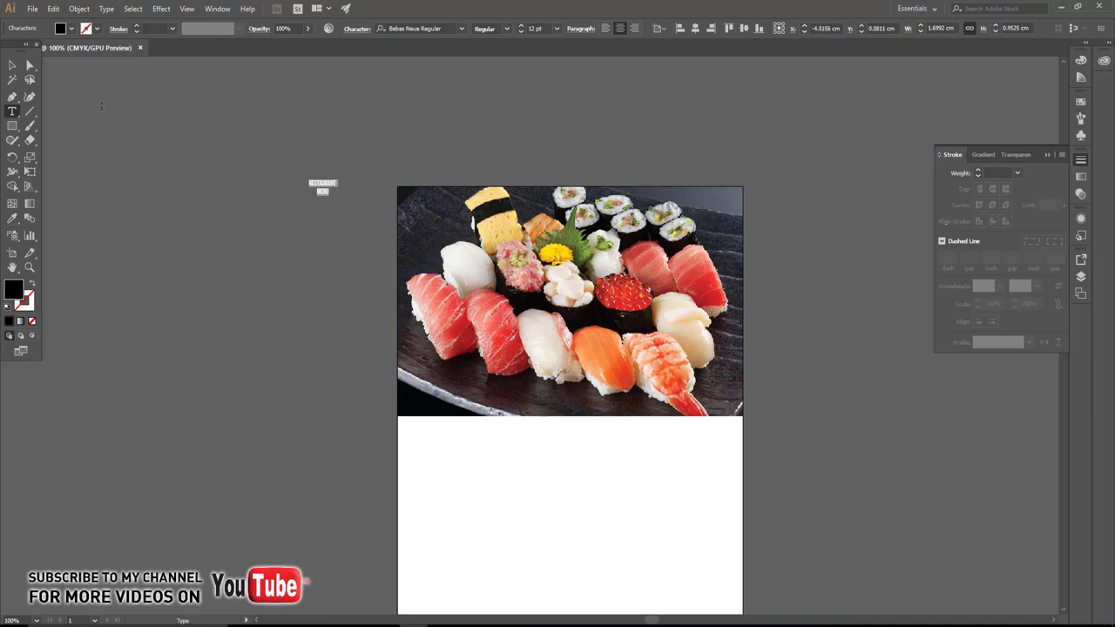
key(Escape)
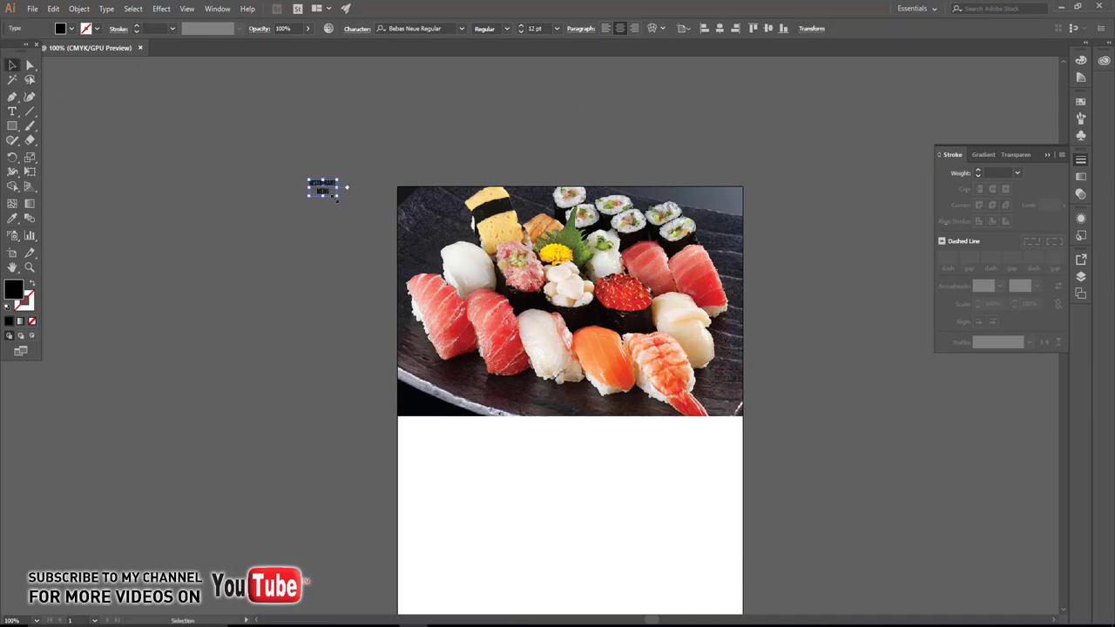
mouse_move(337, 198)
mouse_down()
mouse_move(418, 244)
mouse_move(593, 284)
mouse_up()
click(341, 257)
scroll(381, 223, up, 2)
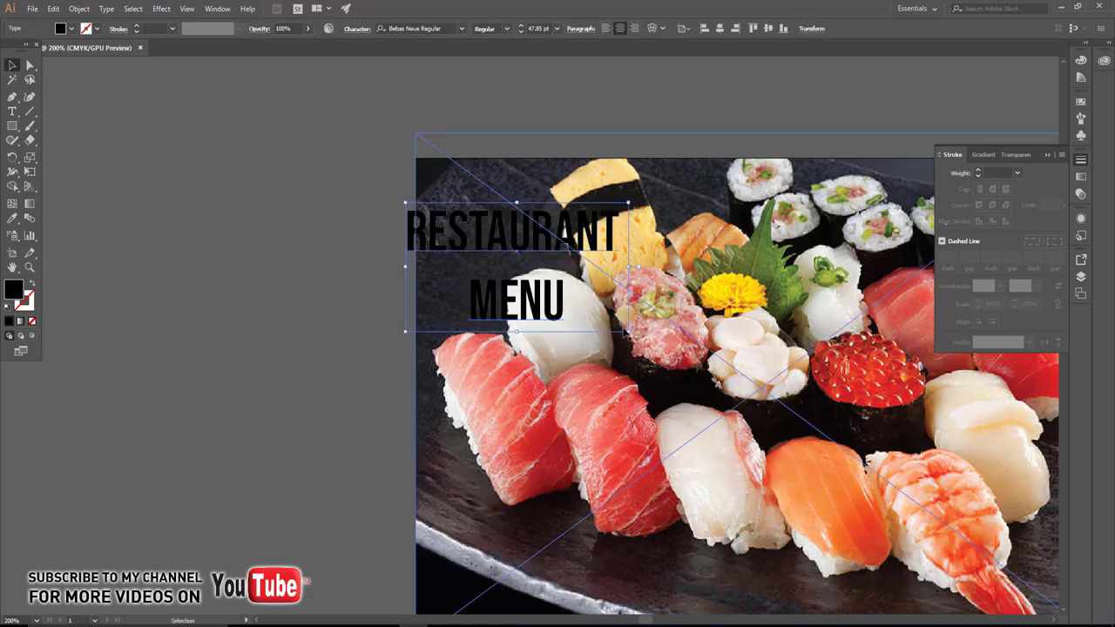
drag(627, 331, 584, 299)
drag(523, 261, 541, 262)
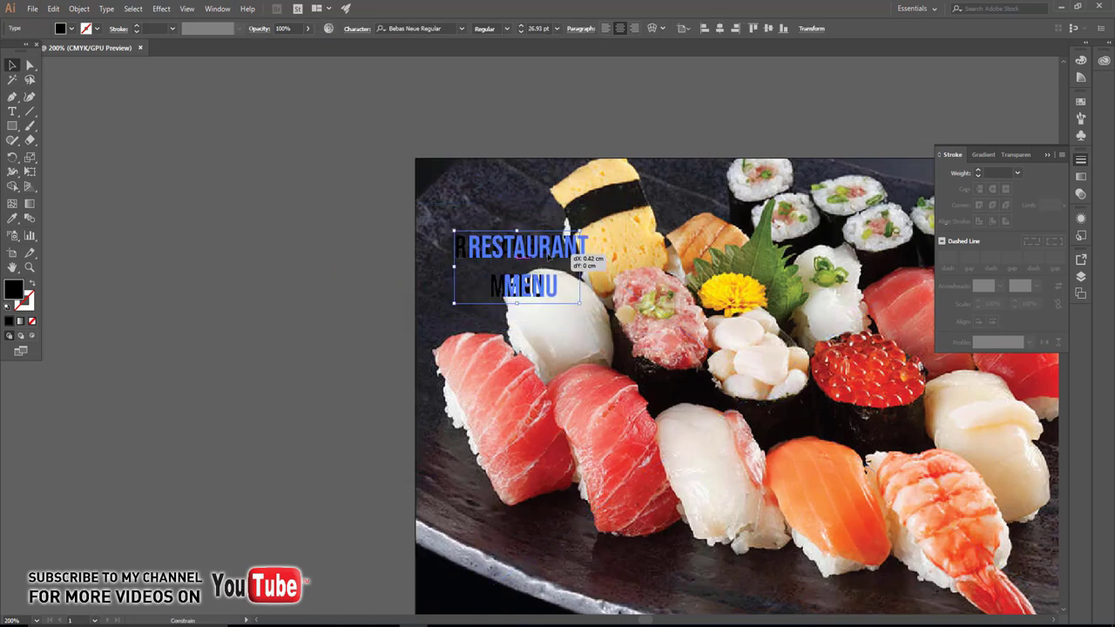
click(89, 78)
click(13, 126)
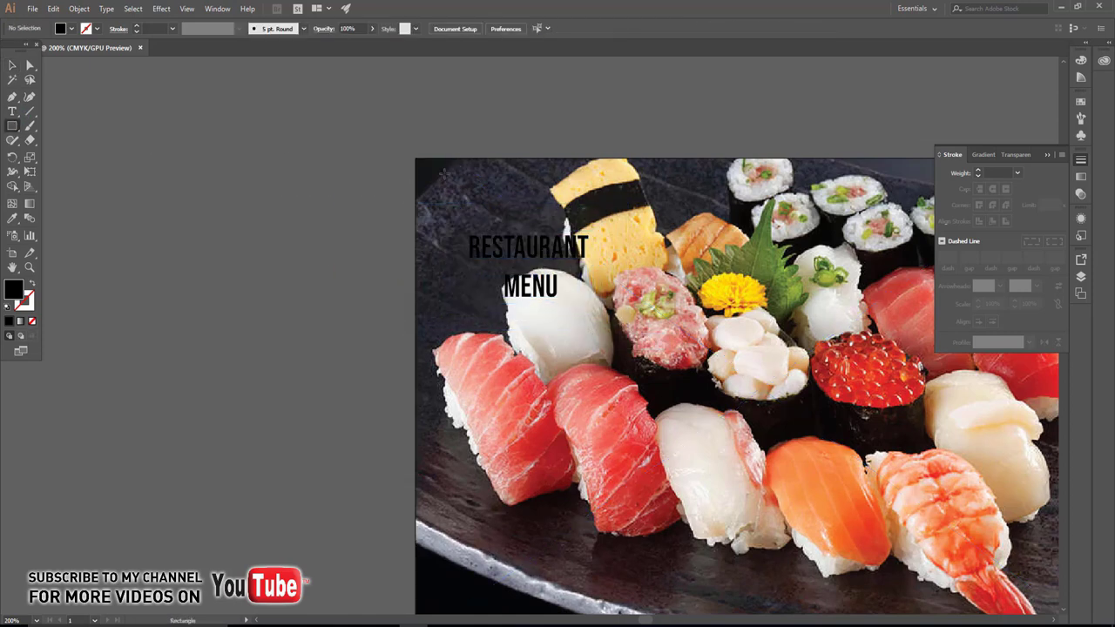
drag(457, 160, 601, 366)
Fill the new rectangle light grey and make it semi-transparent
click(12, 65)
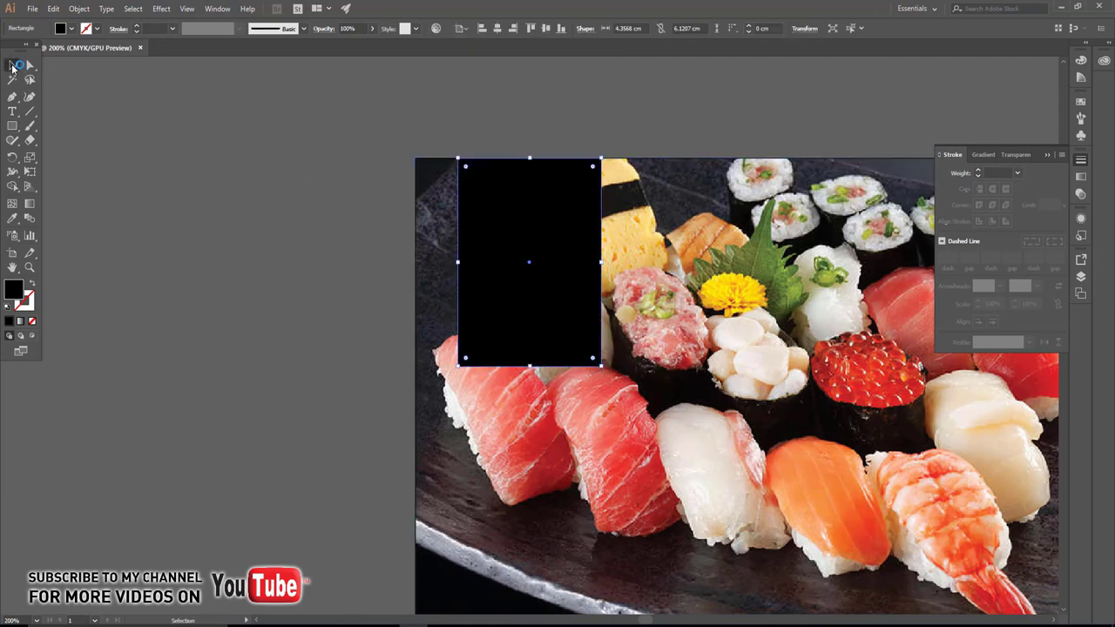
click(71, 28)
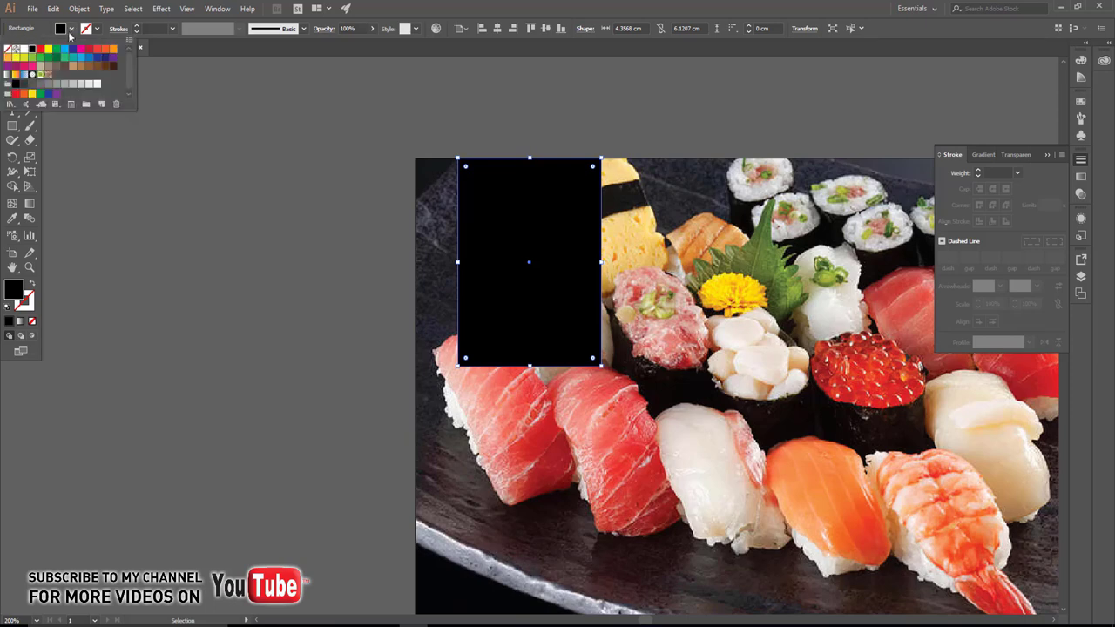
click(81, 87)
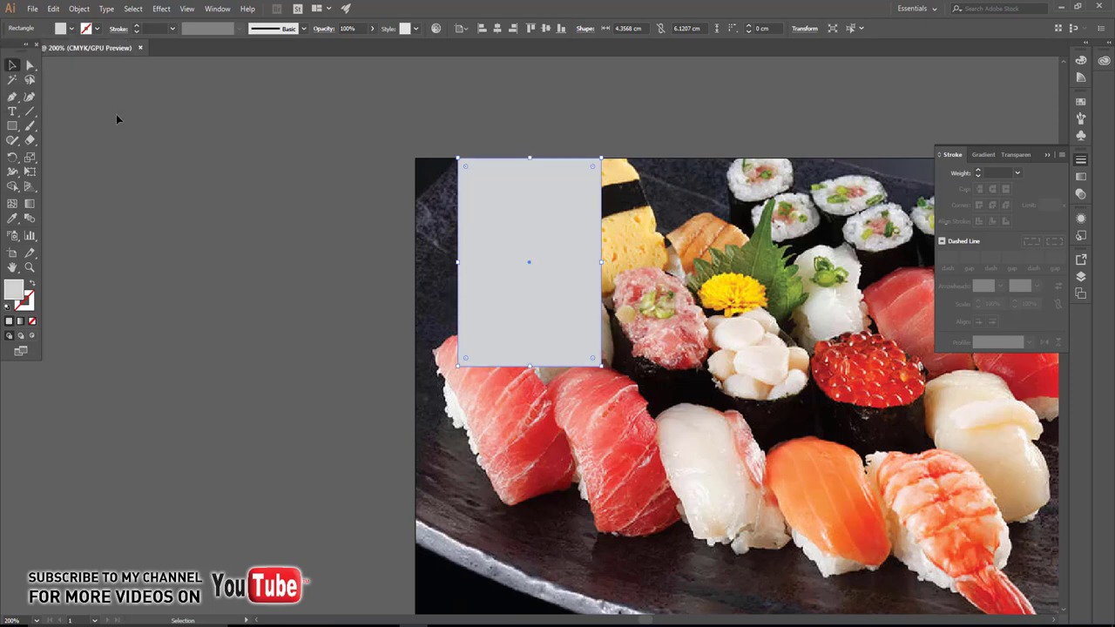
click(349, 28)
click(372, 32)
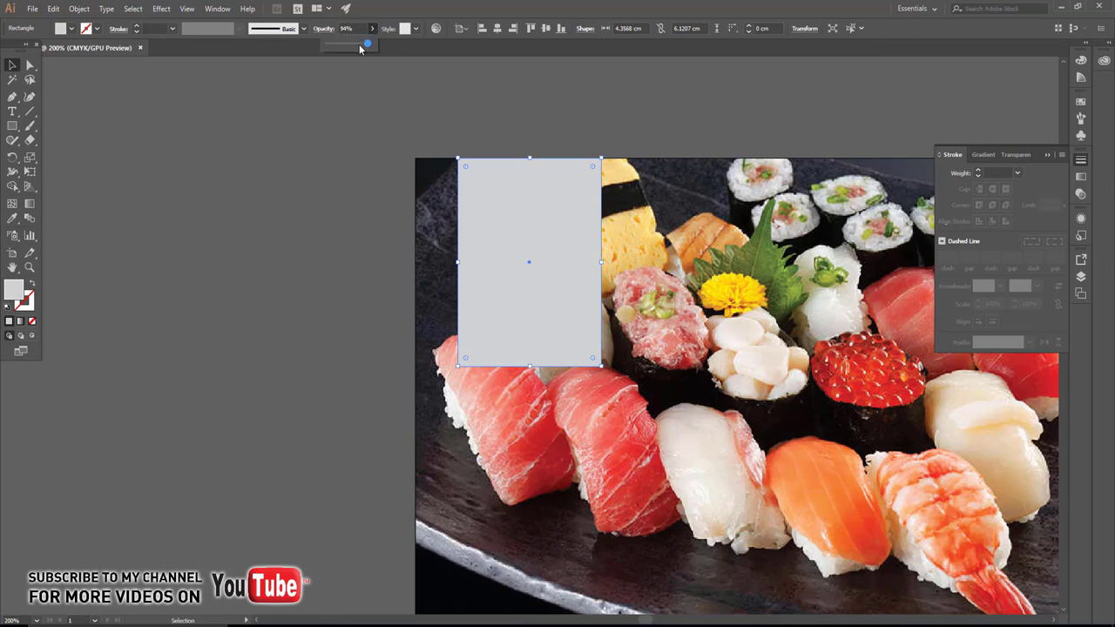
click(328, 135)
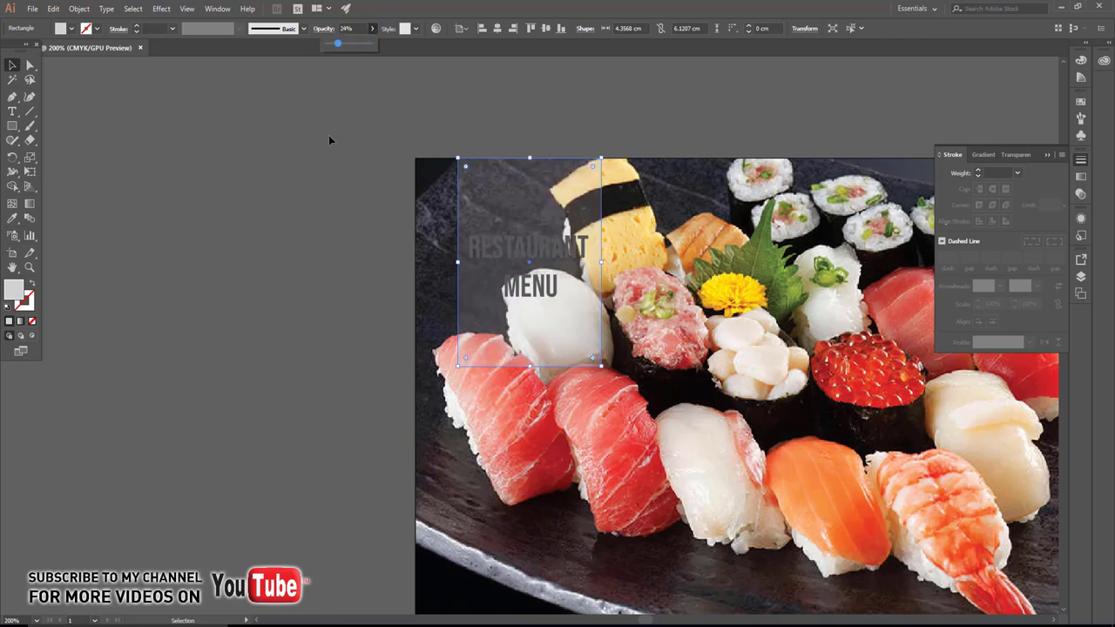
Send the translucent rectangle behind the title and make the title text white
click(541, 290)
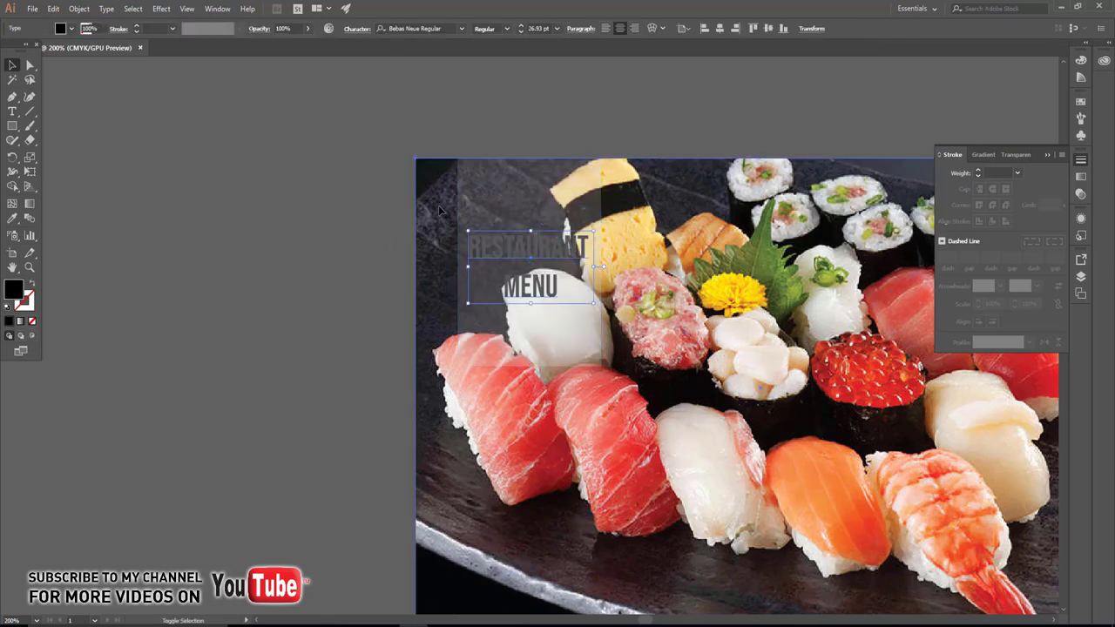
click(493, 244)
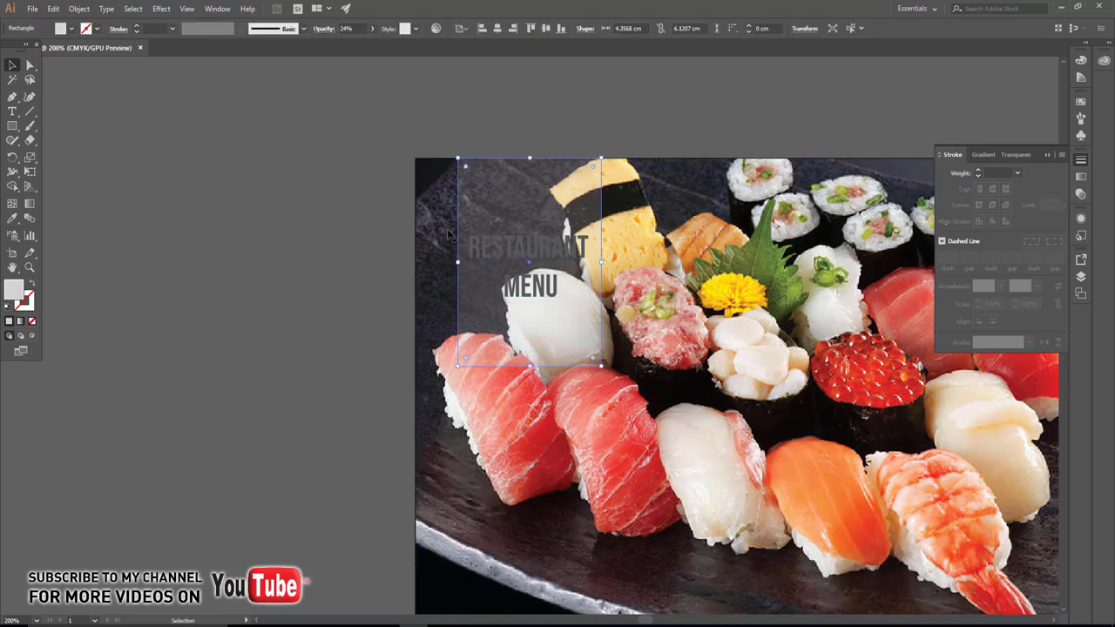
shift+click(449, 233)
key(ctrl+[)
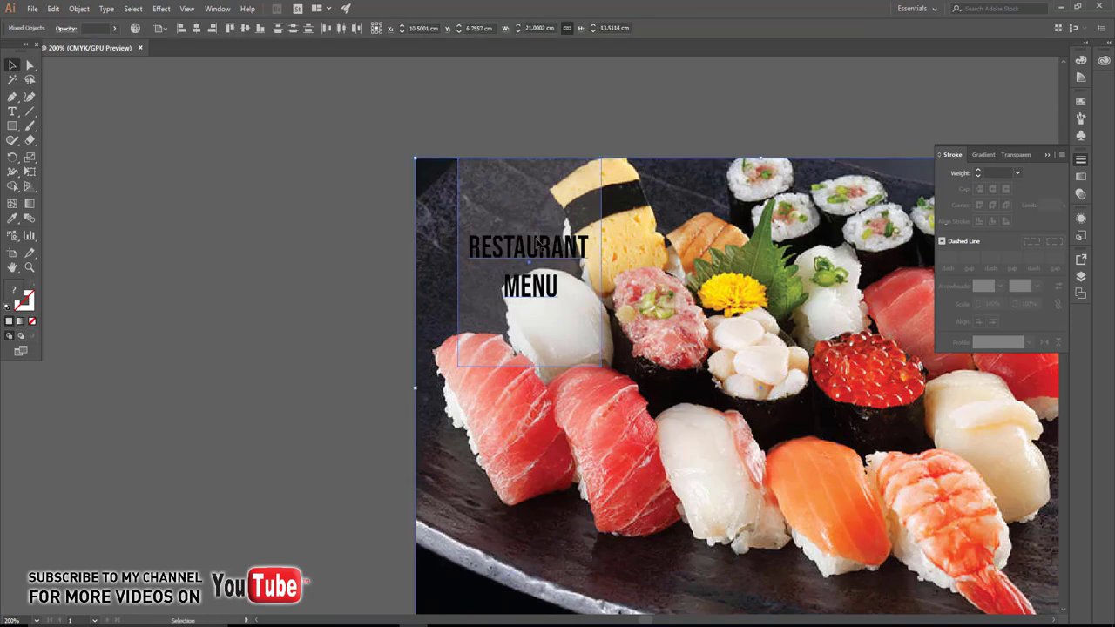
click(540, 247)
click(61, 35)
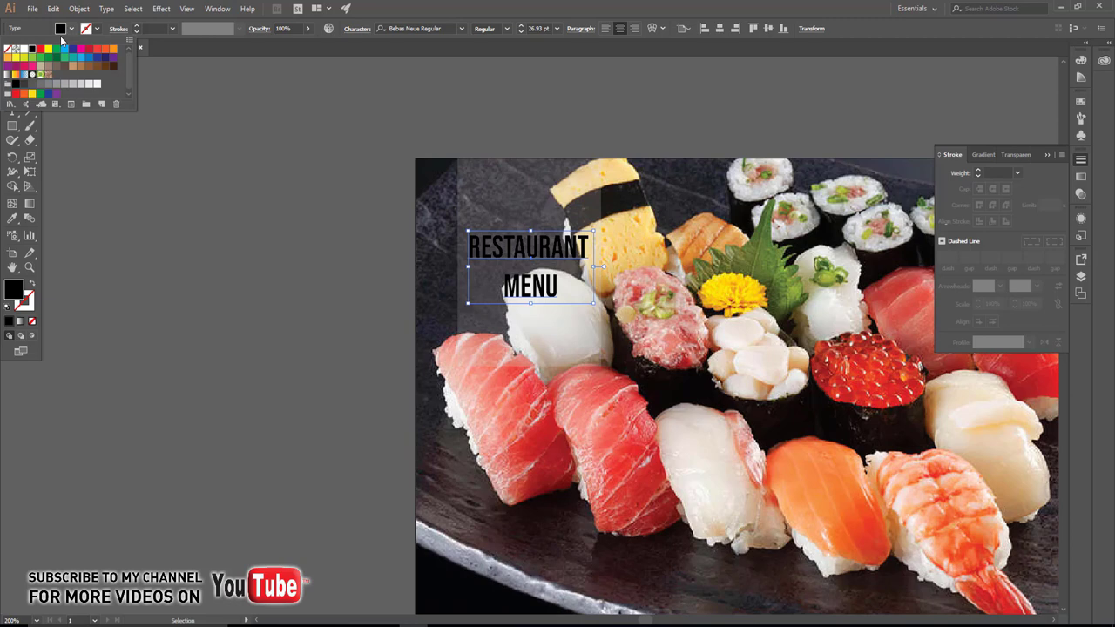
click(17, 52)
Give the rectangle a pale yellow fill in the Color Picker, setting Y and K to 0
click(179, 218)
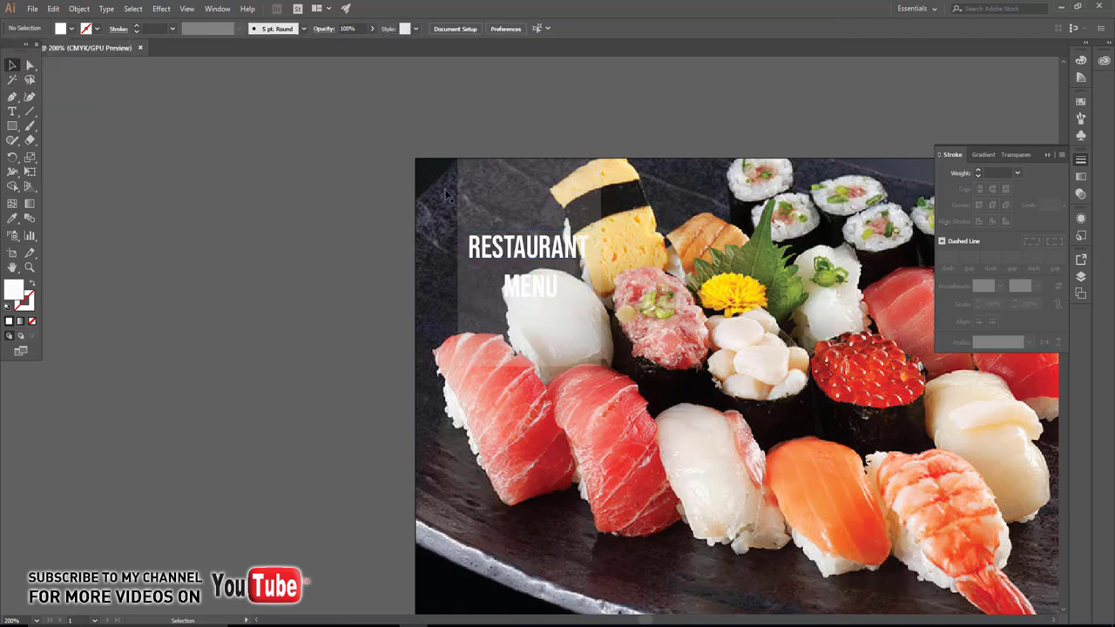
double_click(23, 289)
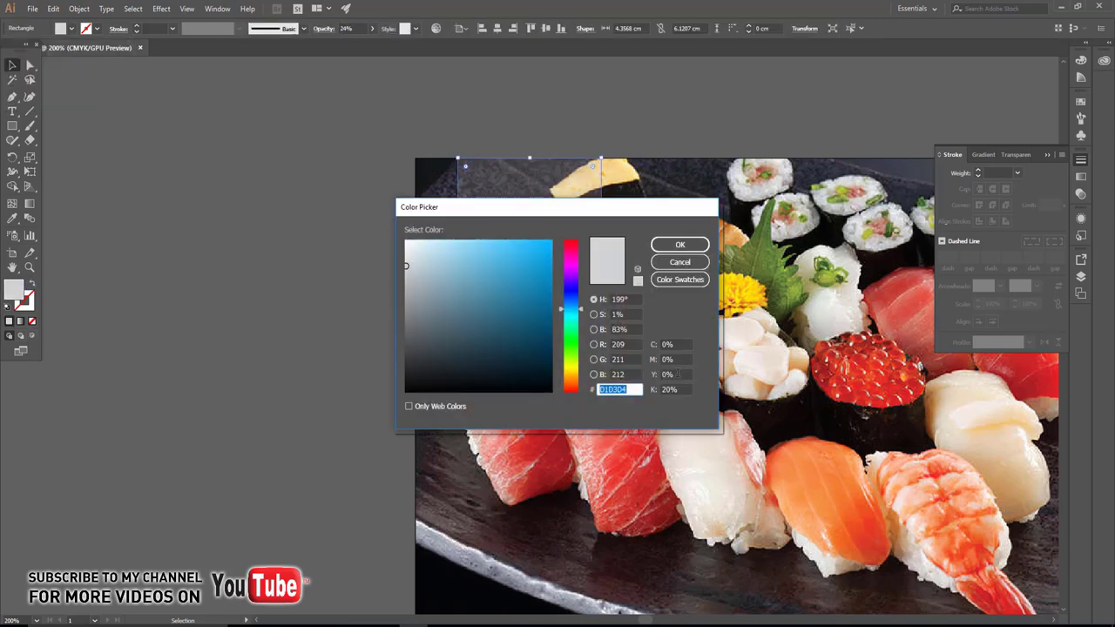
click(678, 374)
text(0)
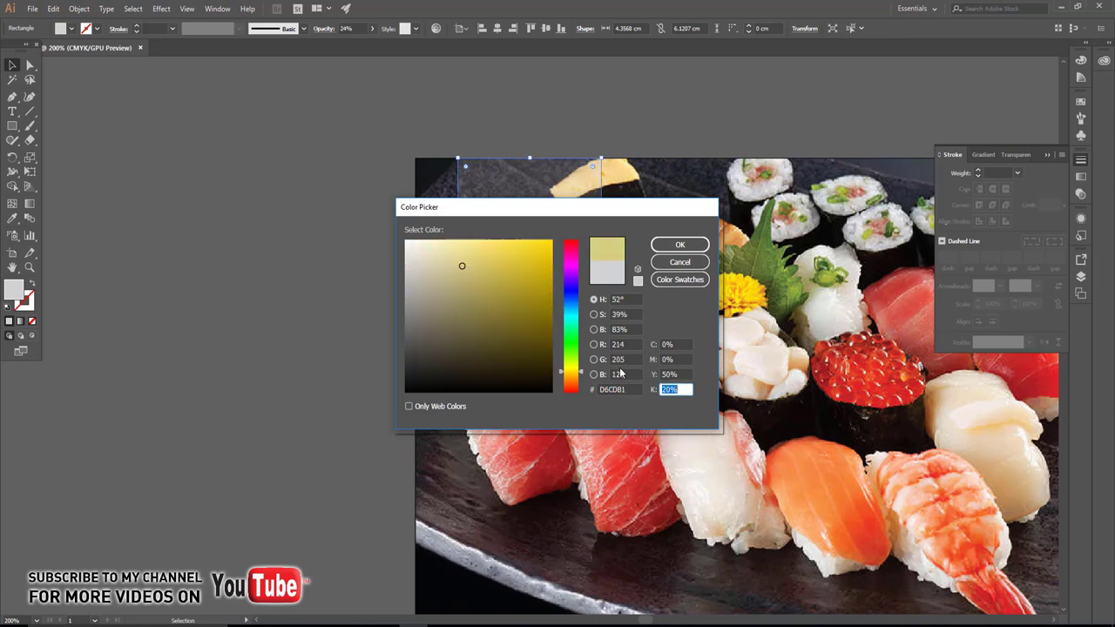
key(Tab)
text(0)
key(Return)
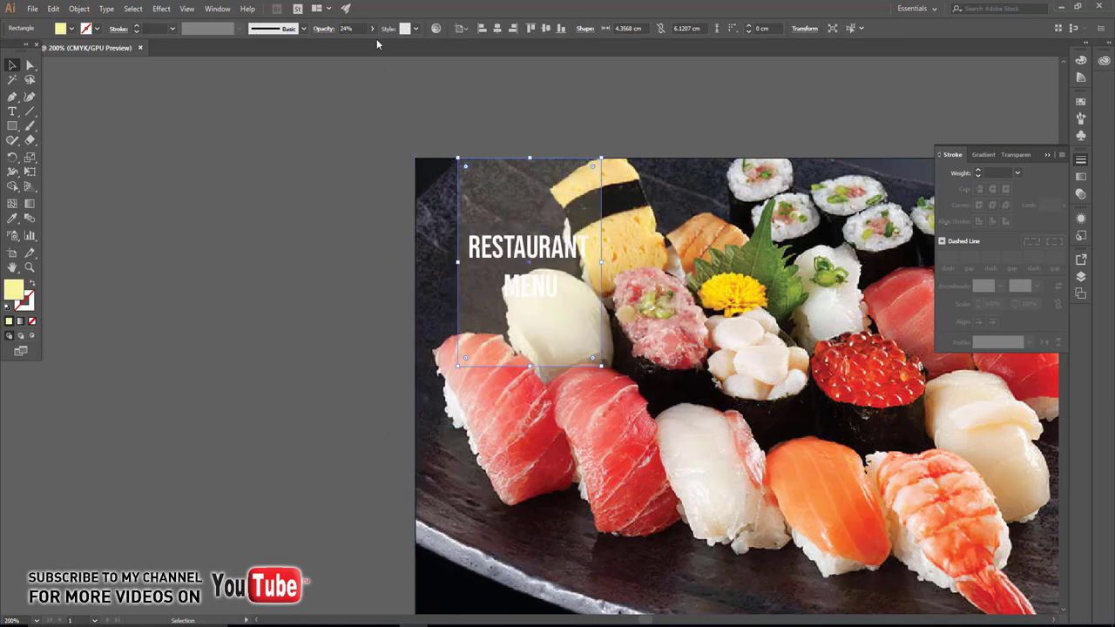
click(372, 29)
Turn the heading red and give the rectangle a solid orange fill at 100% opacity
click(523, 253)
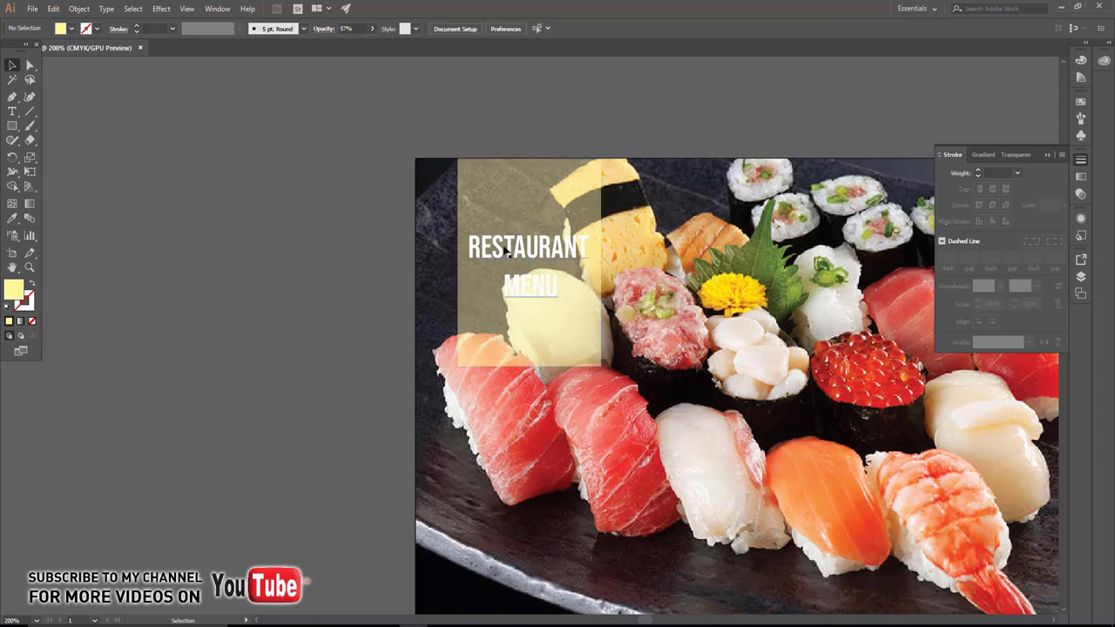
click(72, 30)
click(89, 52)
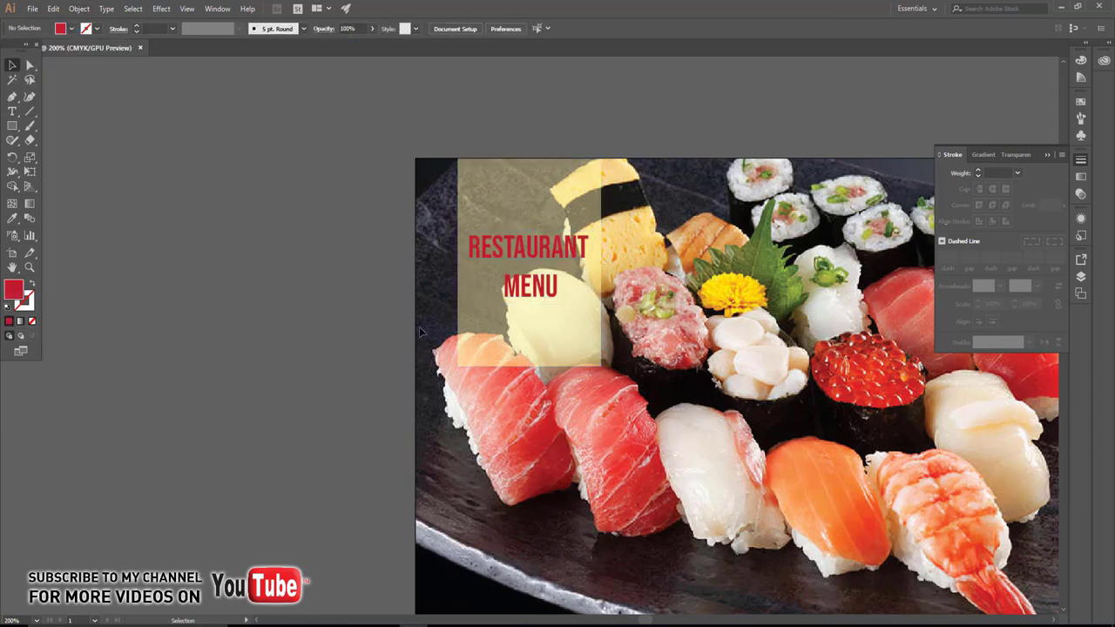
click(470, 340)
click(88, 31)
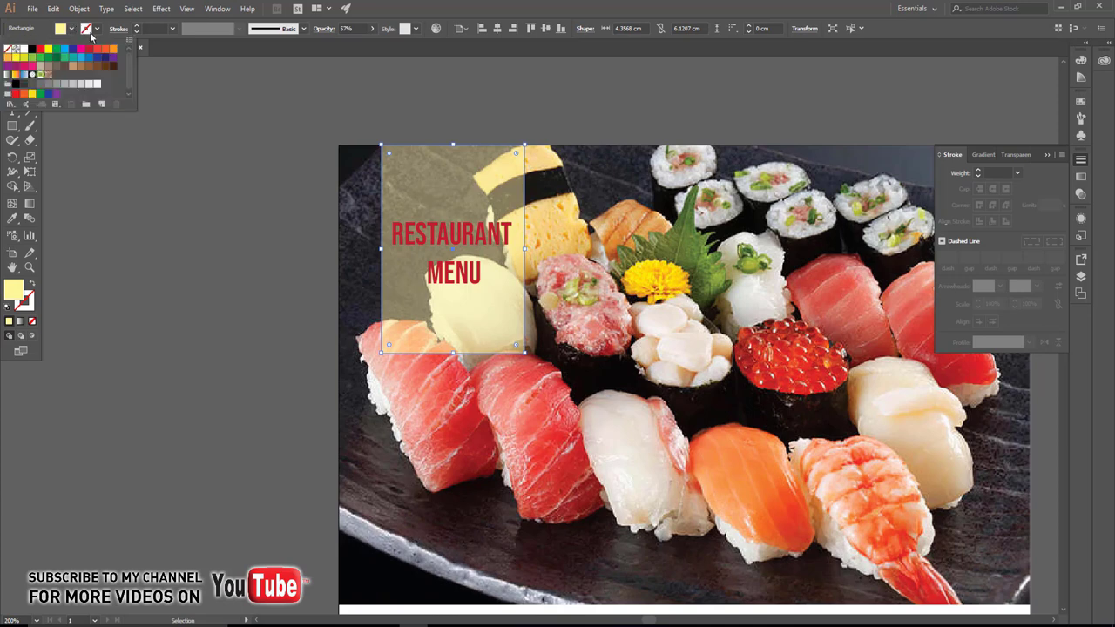
click(115, 52)
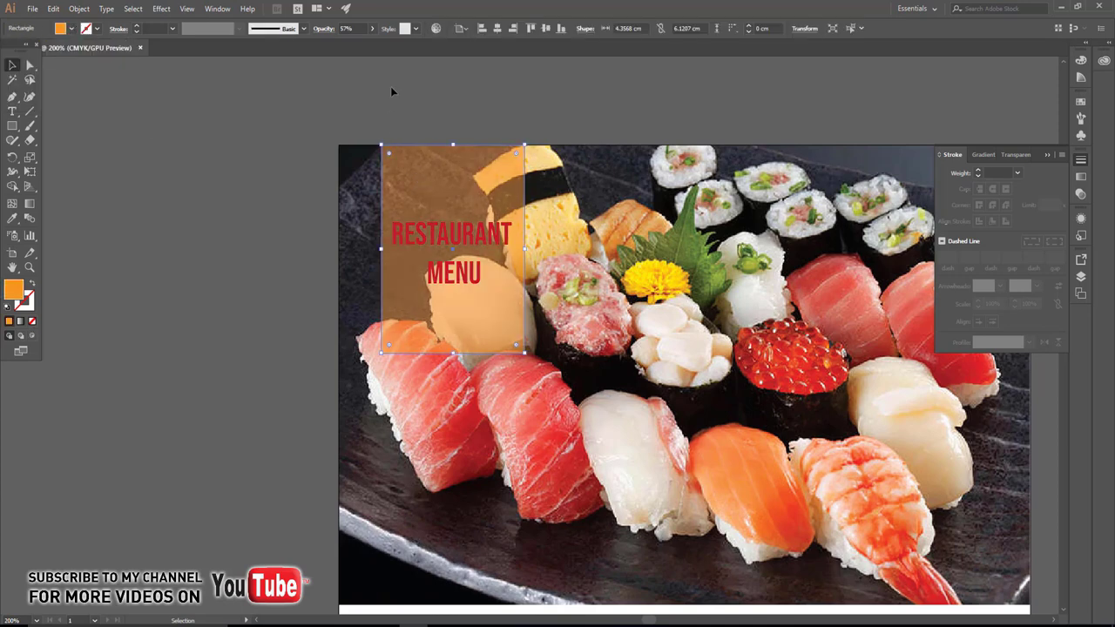
click(373, 28)
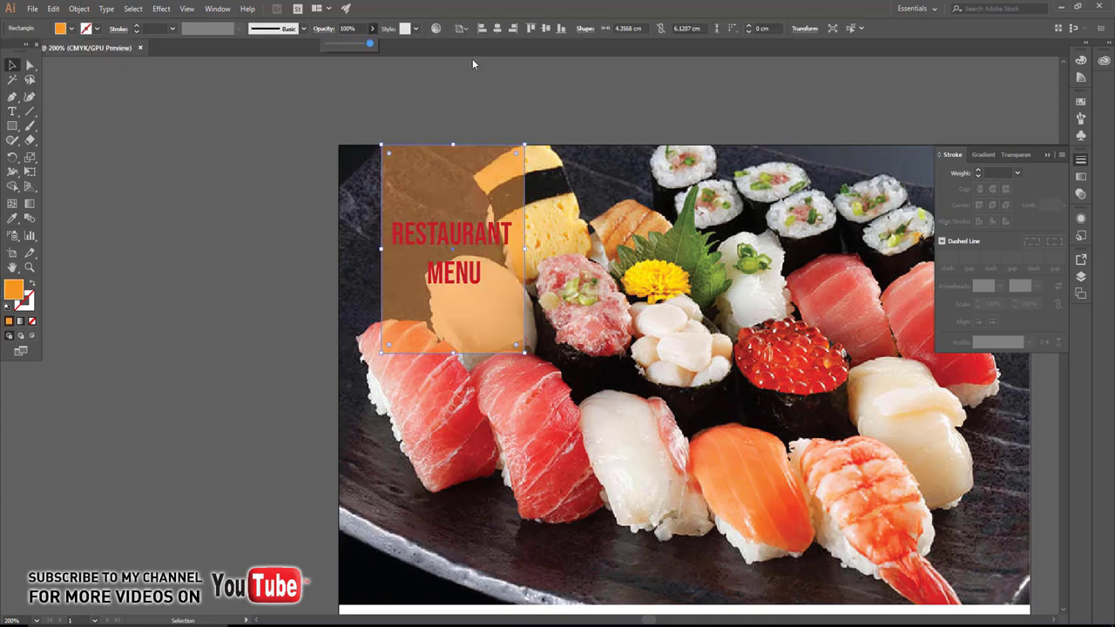
click(481, 88)
Return the heading text to white and fit the whole page in view
click(486, 243)
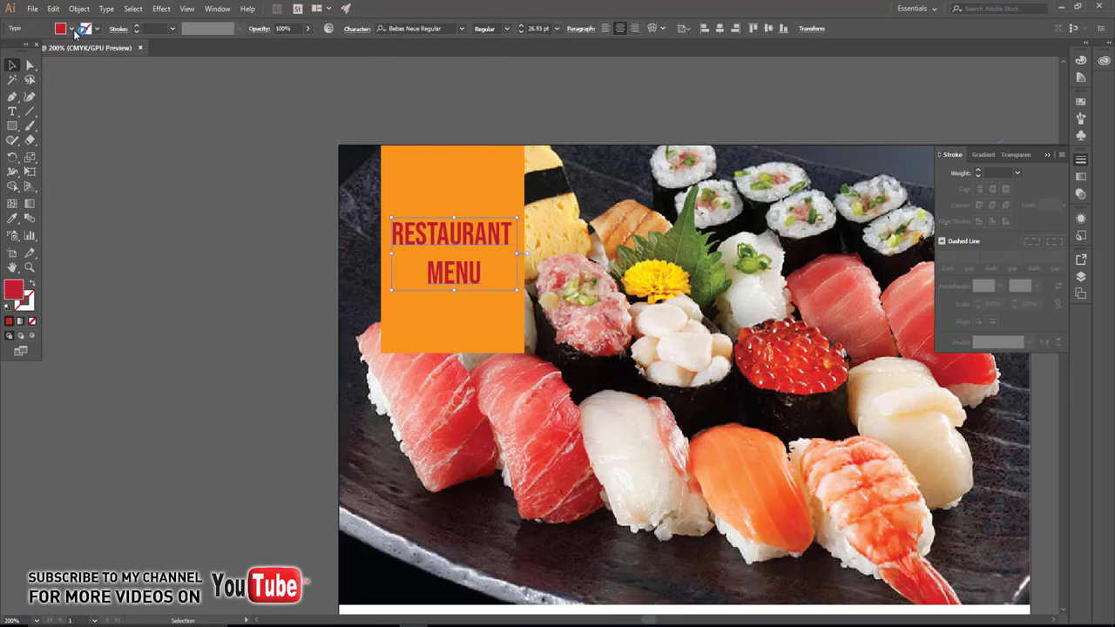
click(72, 29)
click(17, 50)
click(135, 211)
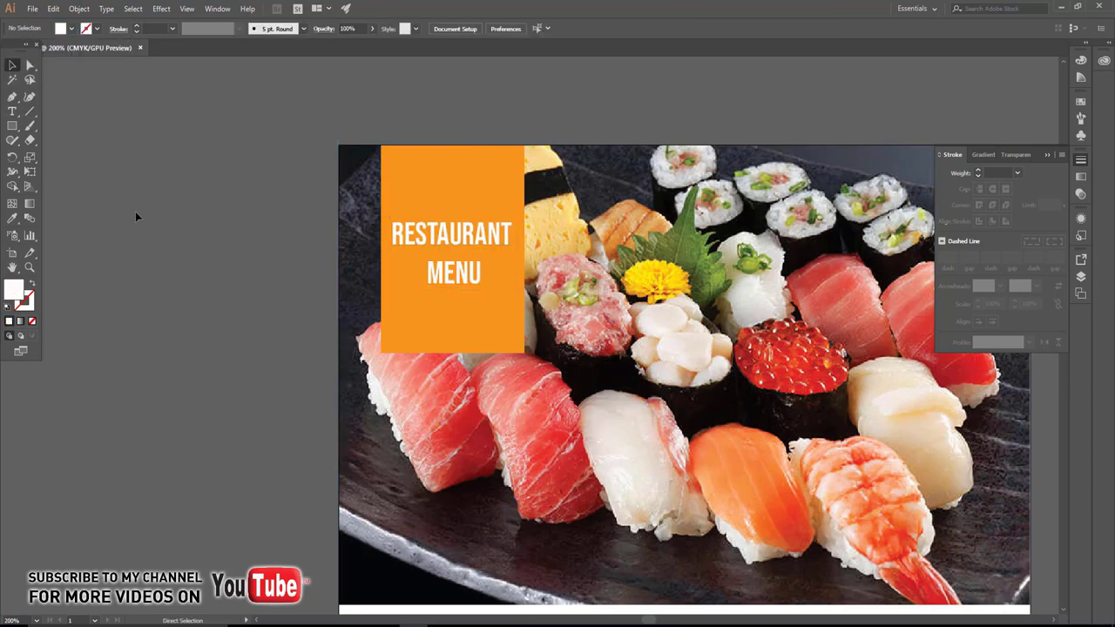
key(ctrl+0)
Create a placeholder area text frame and move and shrink it onto the lower photo
drag(296, 293, 269, 289)
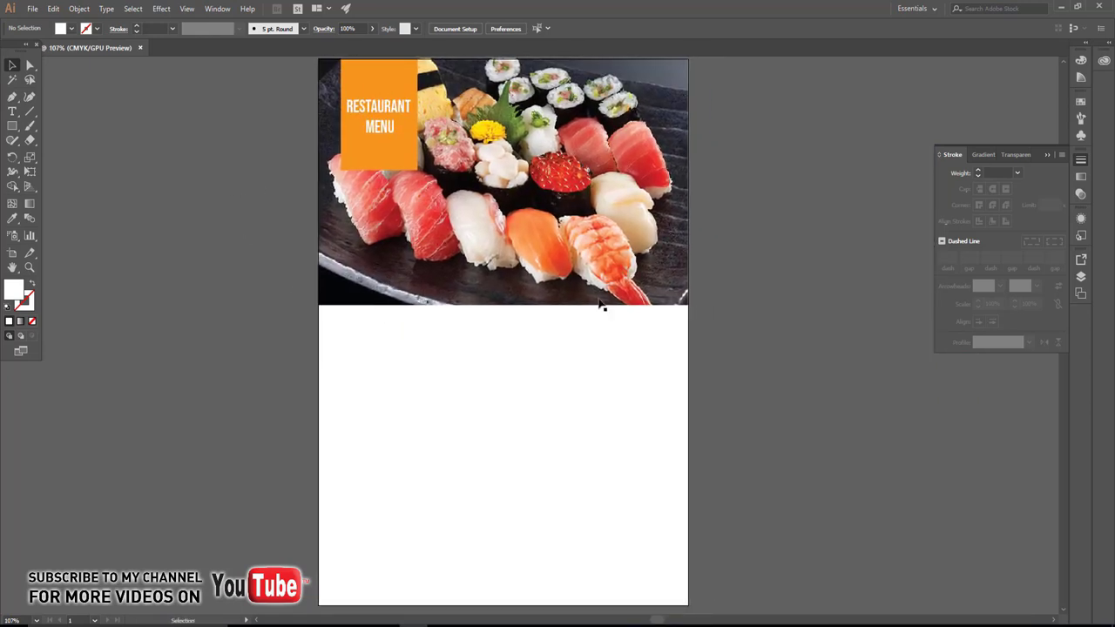
click(12, 112)
drag(181, 235, 375, 280)
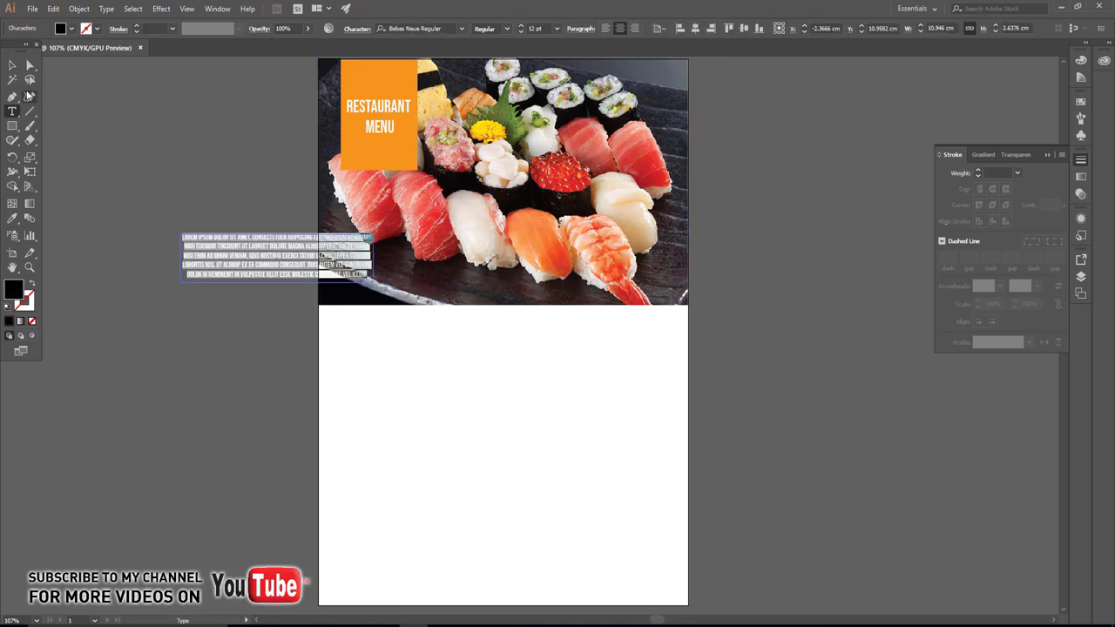
click(12, 66)
drag(248, 238, 415, 246)
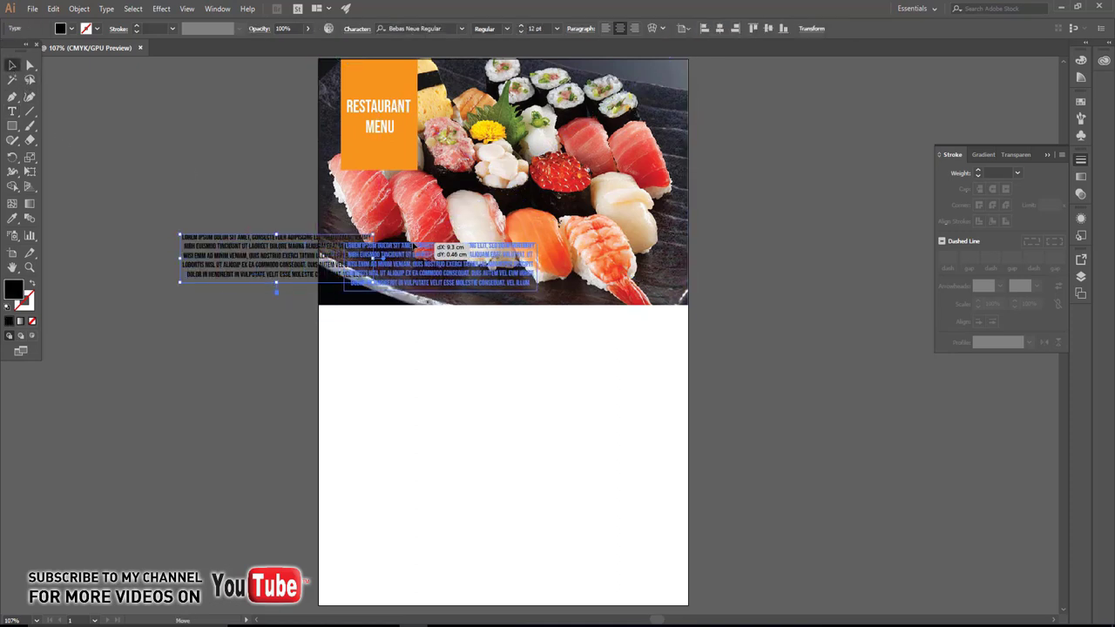
drag(540, 291, 478, 276)
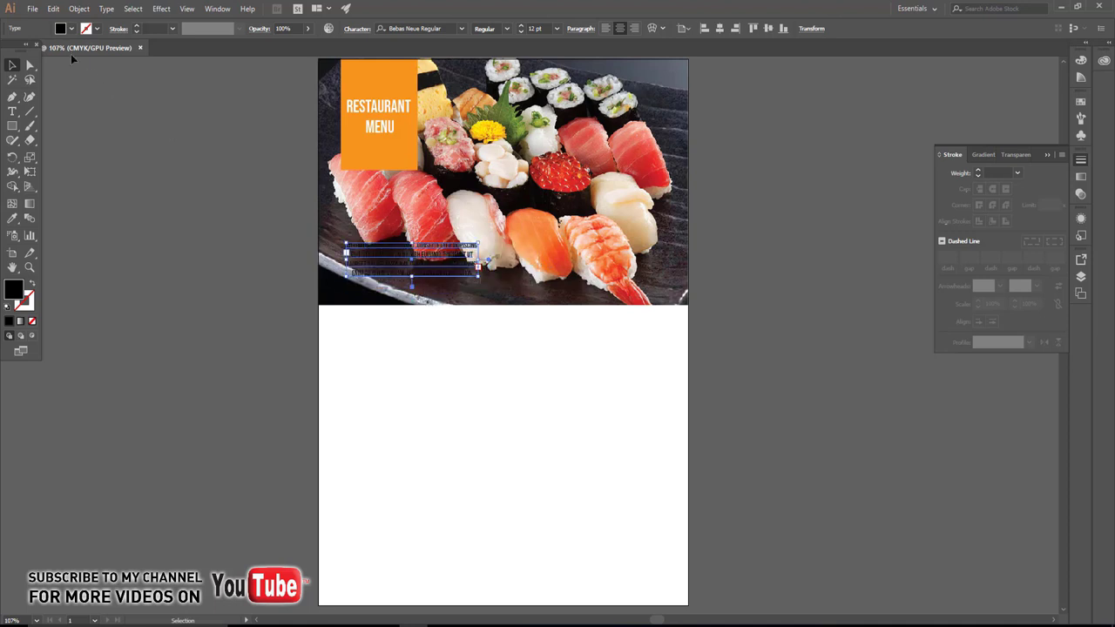
Make the placeholder paragraph white and left-aligned
click(72, 29)
click(17, 50)
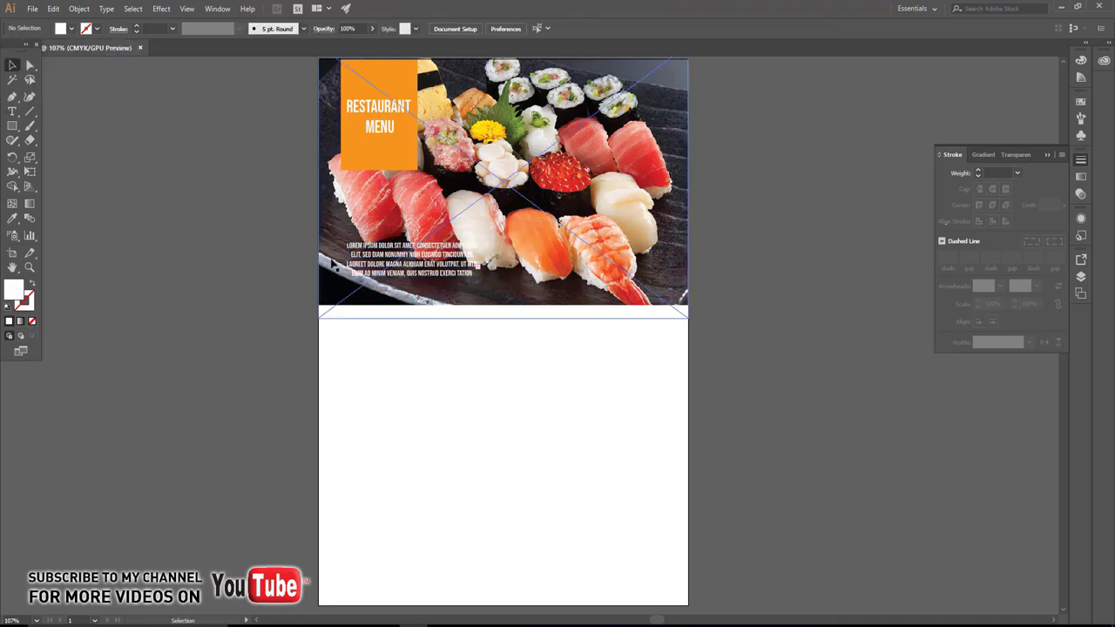
scroll(338, 264, up, 2)
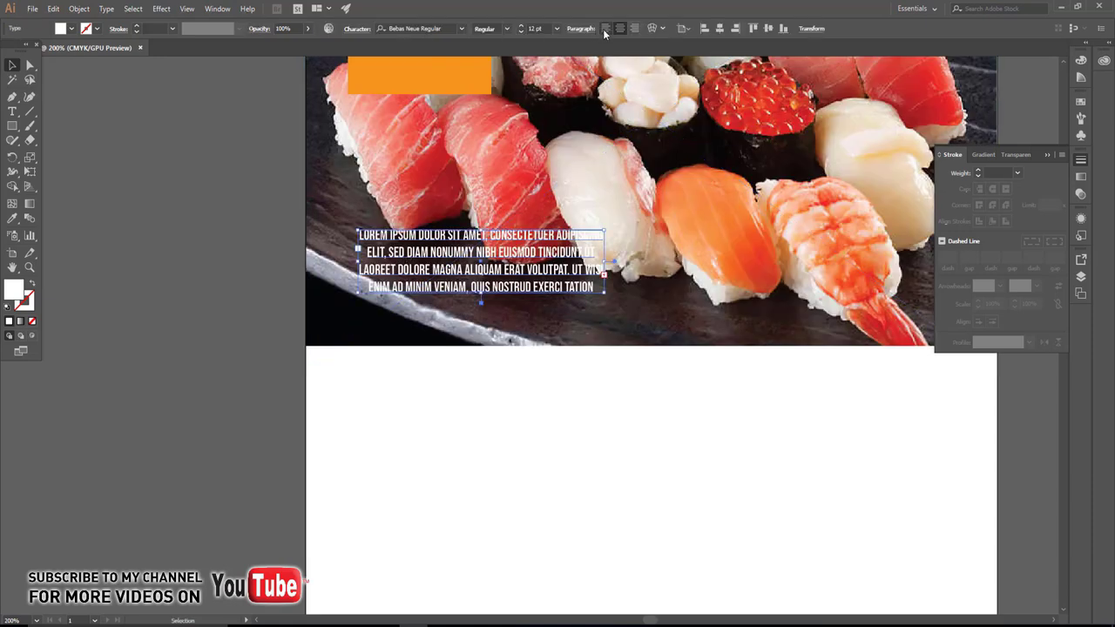
click(605, 28)
click(241, 258)
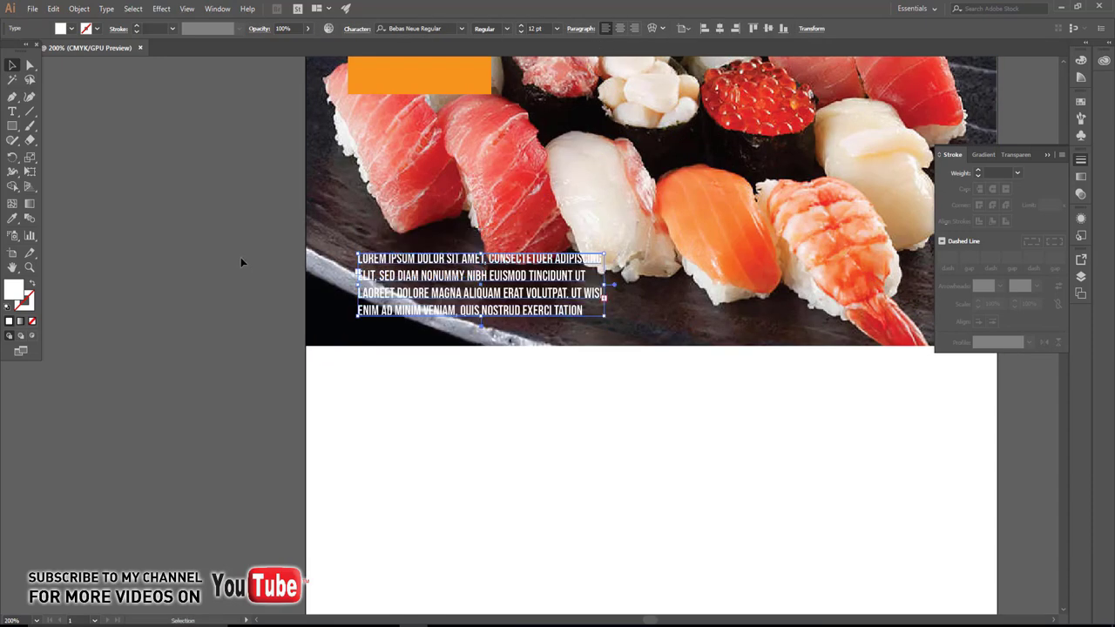
scroll(347, 266, down, 1)
Copy the RESTAURANT MENU heading straight down and retype it as FOOD NAME
drag(419, 150, 420, 324)
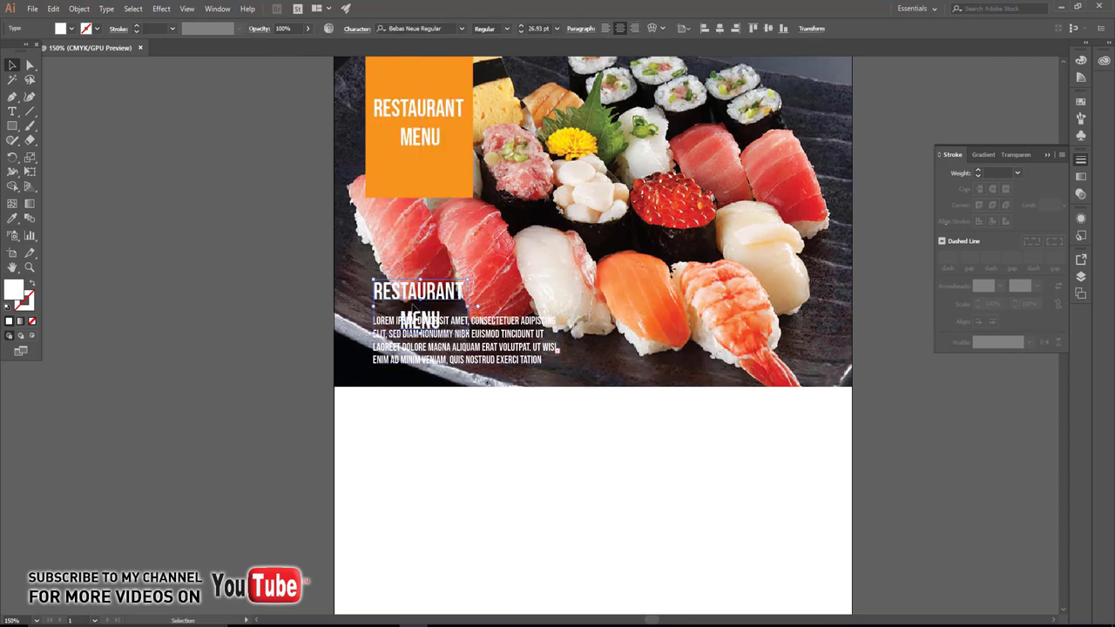
key(t)
triple_click(412, 290)
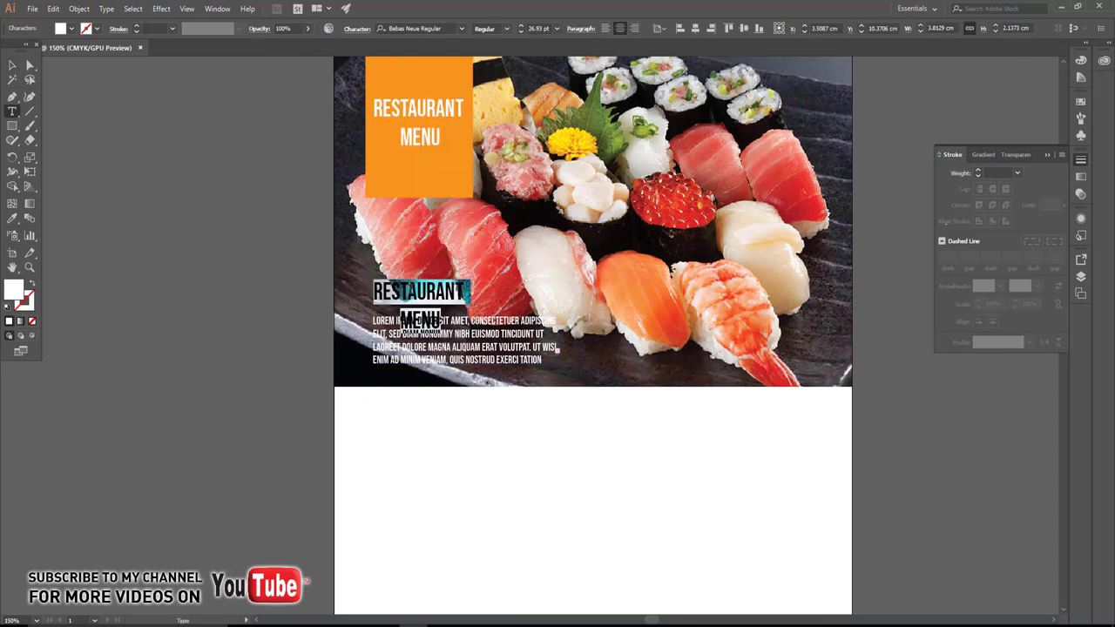
text(FOOD)
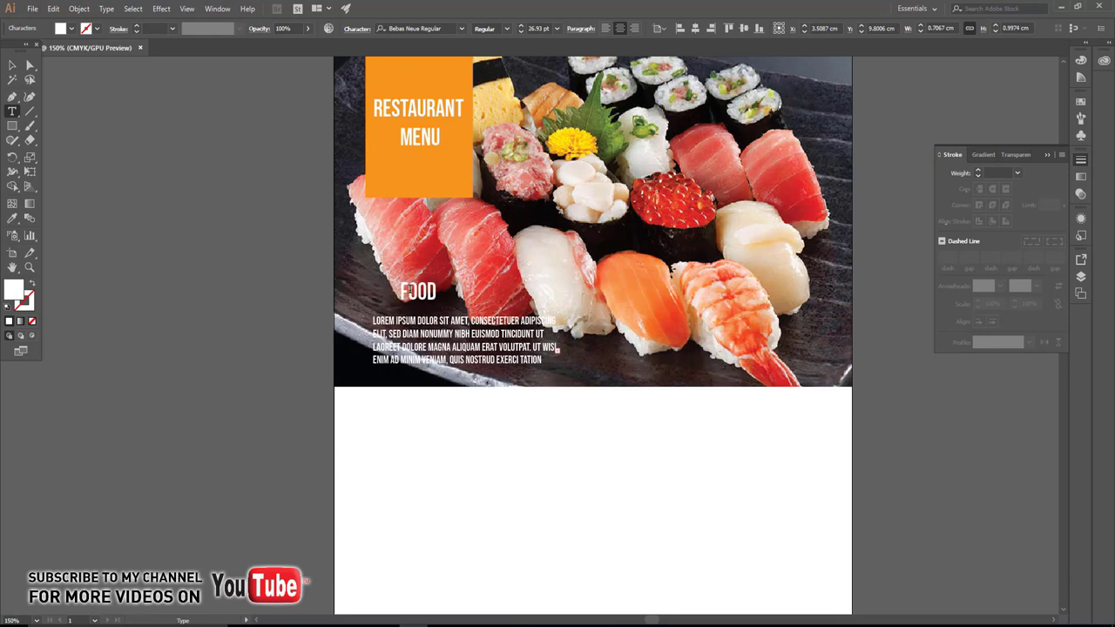
text( NAME)
click(12, 67)
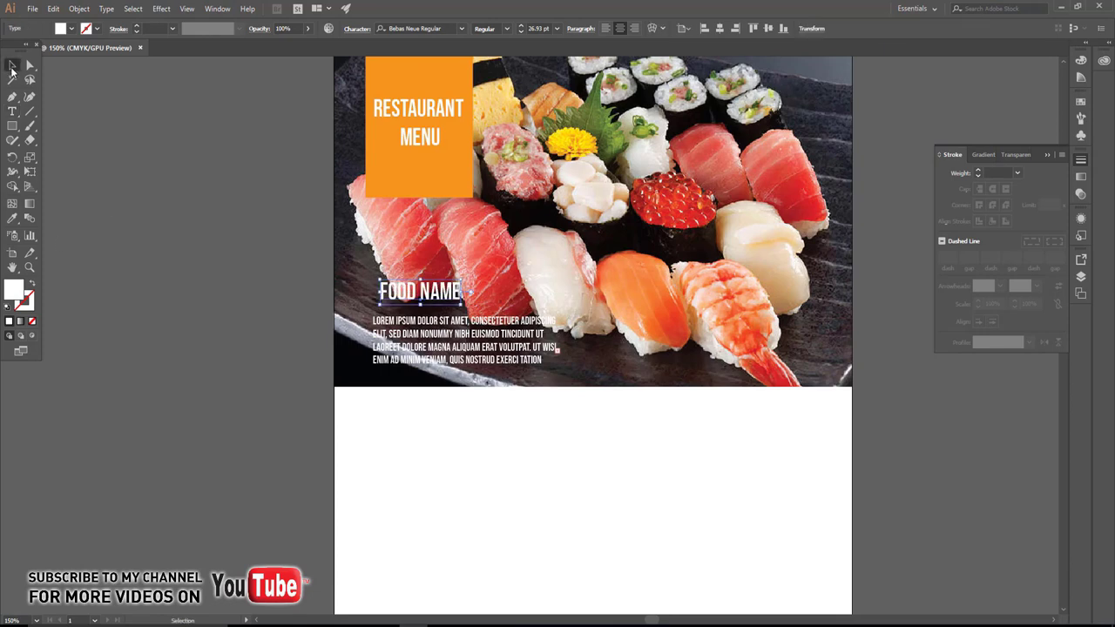
Left-align FOOD NAME with the paragraph relative to the selection
click(461, 340)
shift+click(420, 291)
click(662, 28)
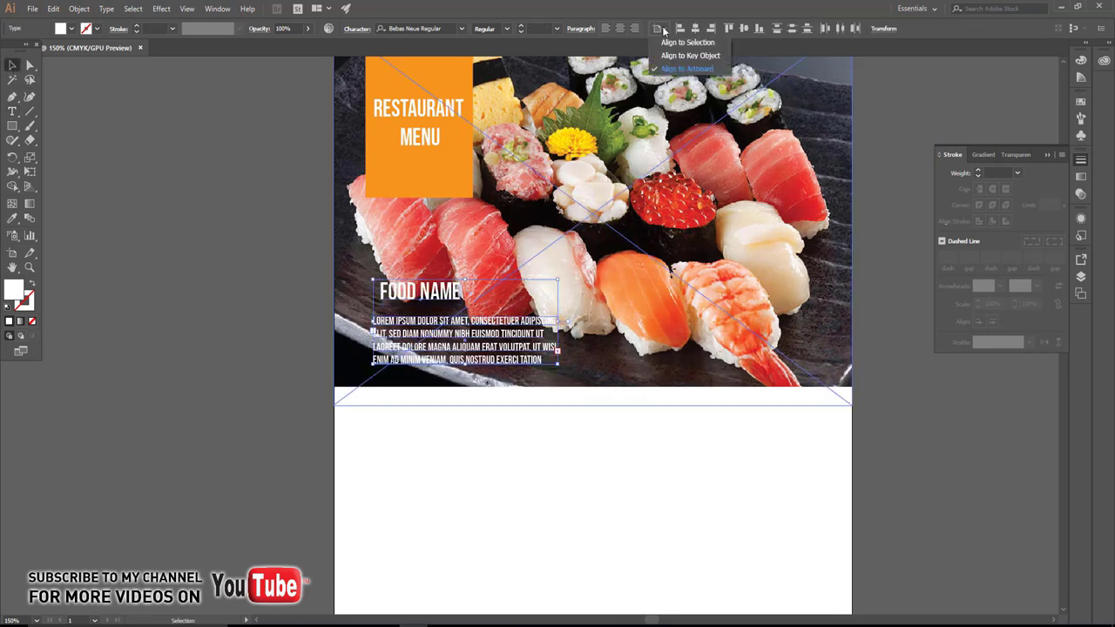
click(679, 28)
click(298, 245)
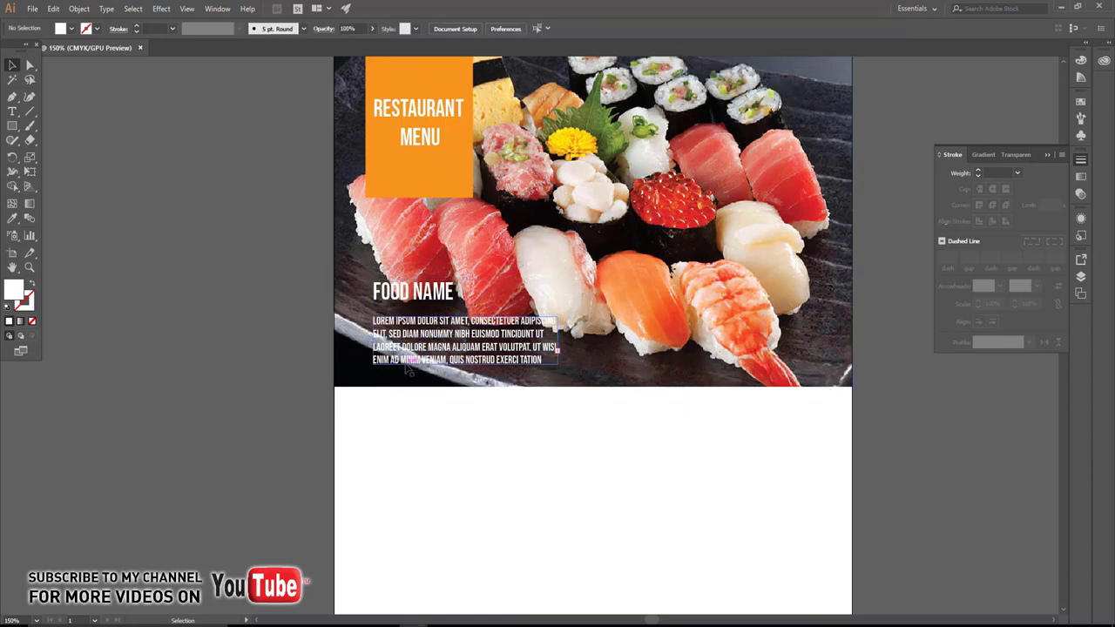
key(ctrl+minus)
Draw a black-filled rectangle below the header photo
drag(440, 379, 392, 292)
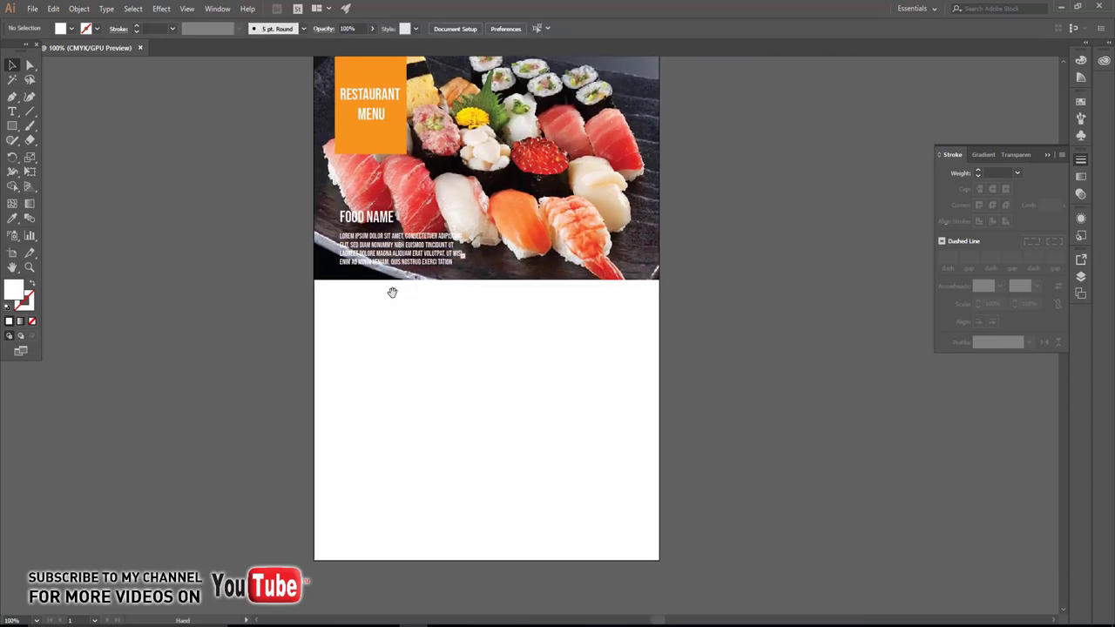
scroll(392, 335, down, 1)
scroll(397, 336, down, 1)
scroll(401, 331, down, 1)
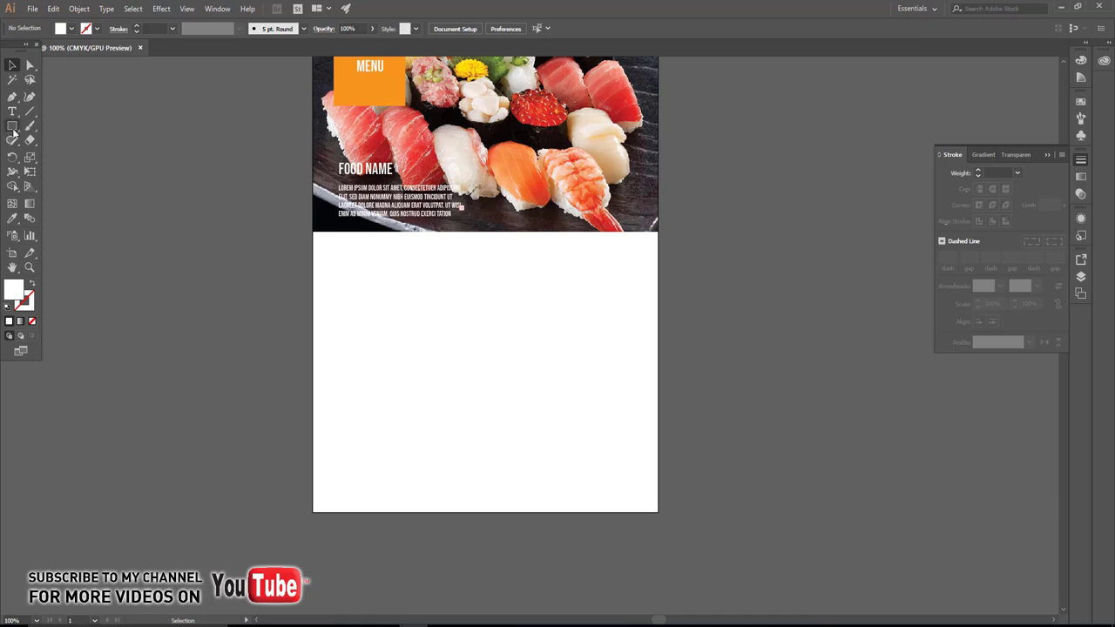
click(13, 128)
drag(323, 245, 416, 324)
click(12, 66)
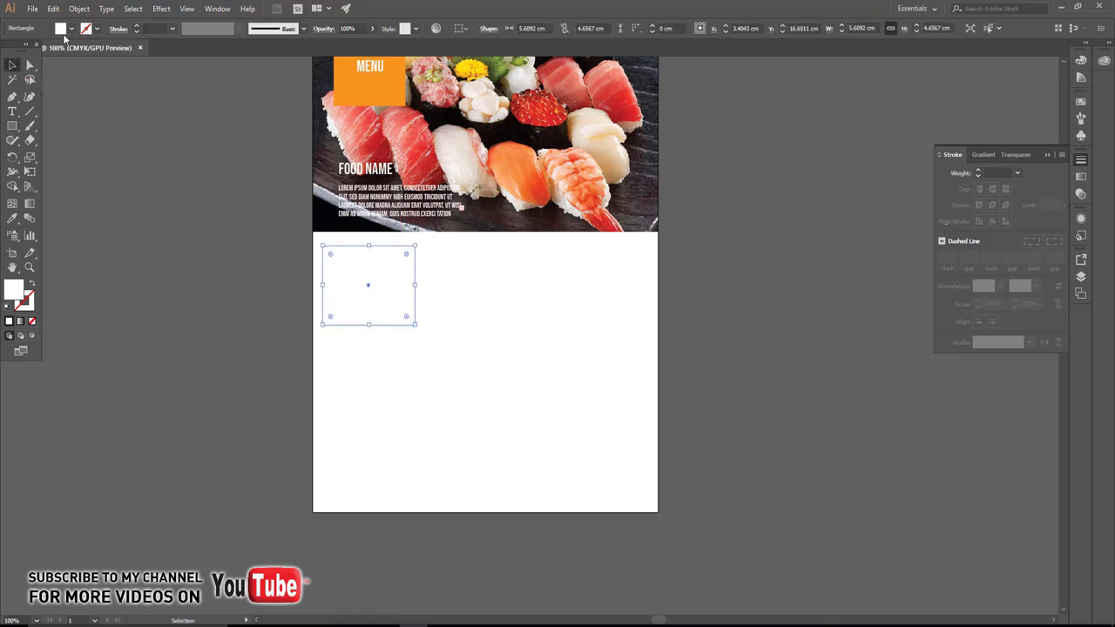
click(71, 29)
click(34, 57)
click(209, 240)
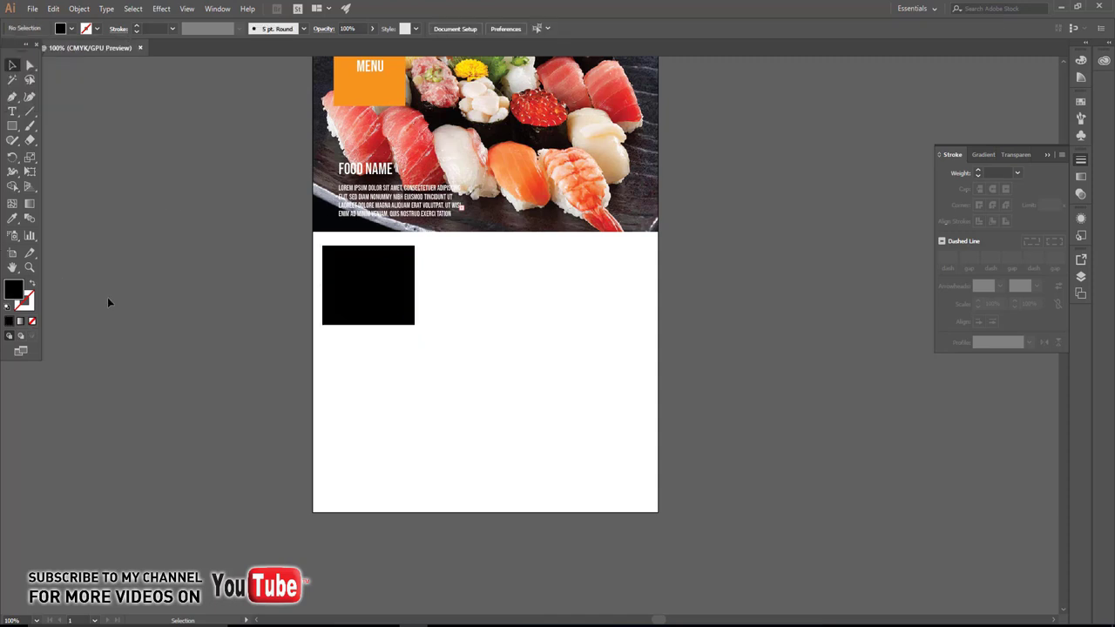
Copy the black rectangle across the page, then widen and stretch the rectangles taller
drag(365, 289, 456, 295)
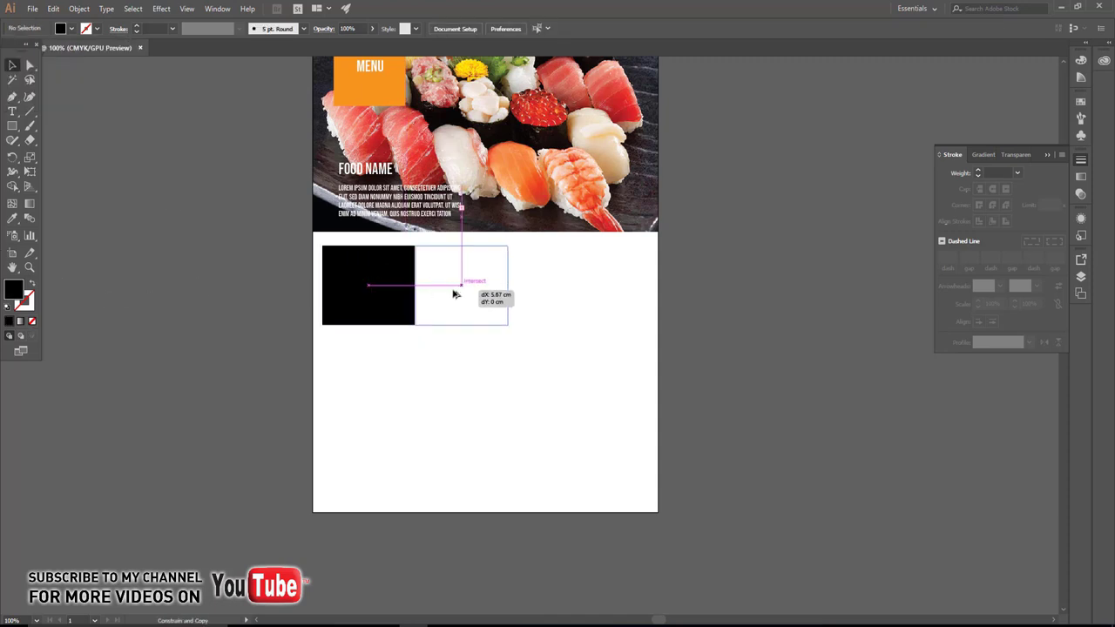
drag(452, 295, 582, 308)
click(392, 359)
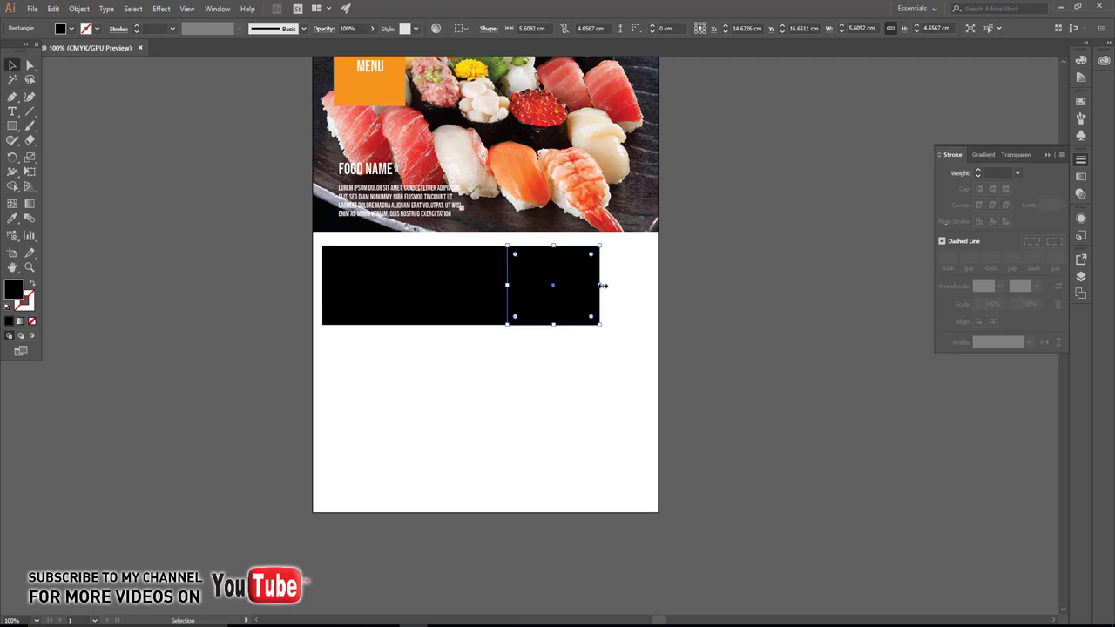
drag(602, 286, 649, 286)
drag(588, 353, 401, 312)
drag(488, 326, 485, 338)
click(498, 405)
Give all three rectangles no fill and a black outline
drag(471, 397, 390, 322)
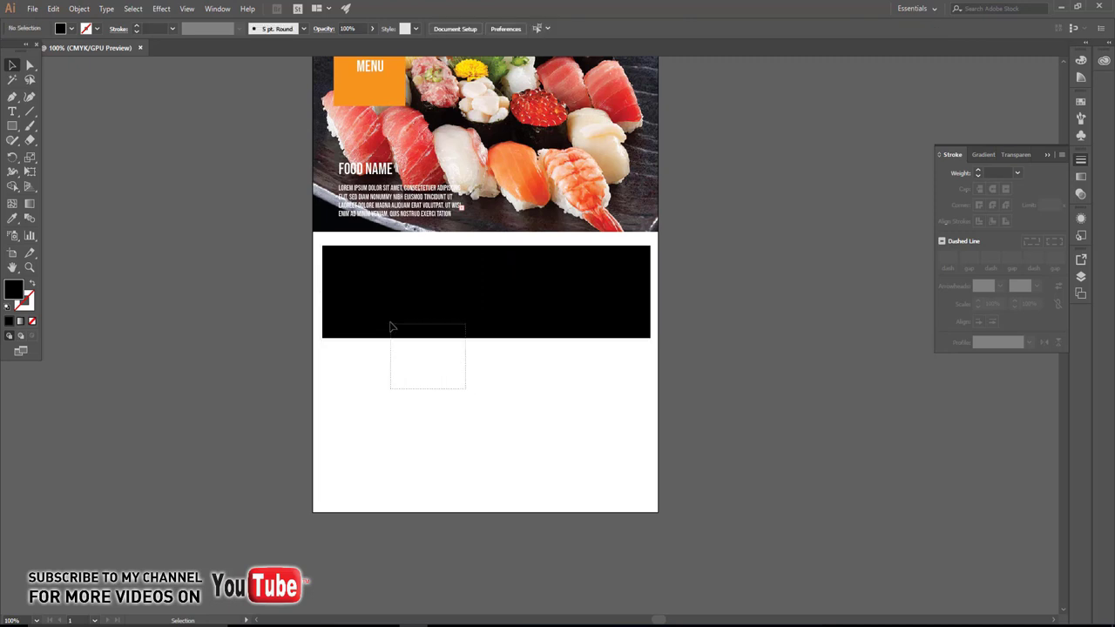
click(514, 380)
drag(528, 367, 305, 269)
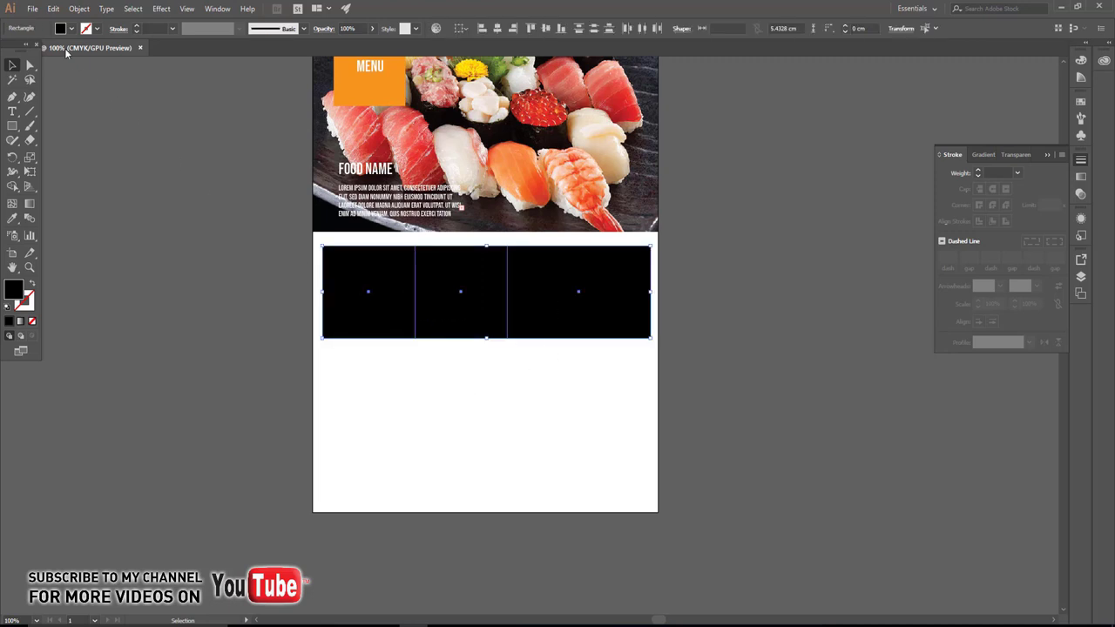
click(71, 28)
click(9, 51)
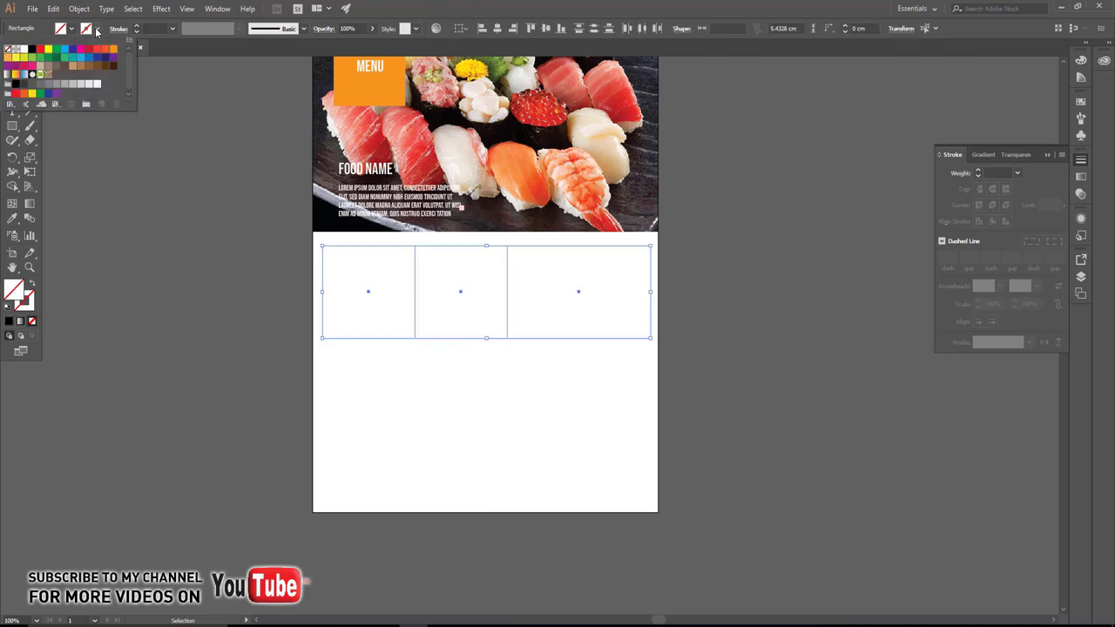
click(32, 51)
click(161, 237)
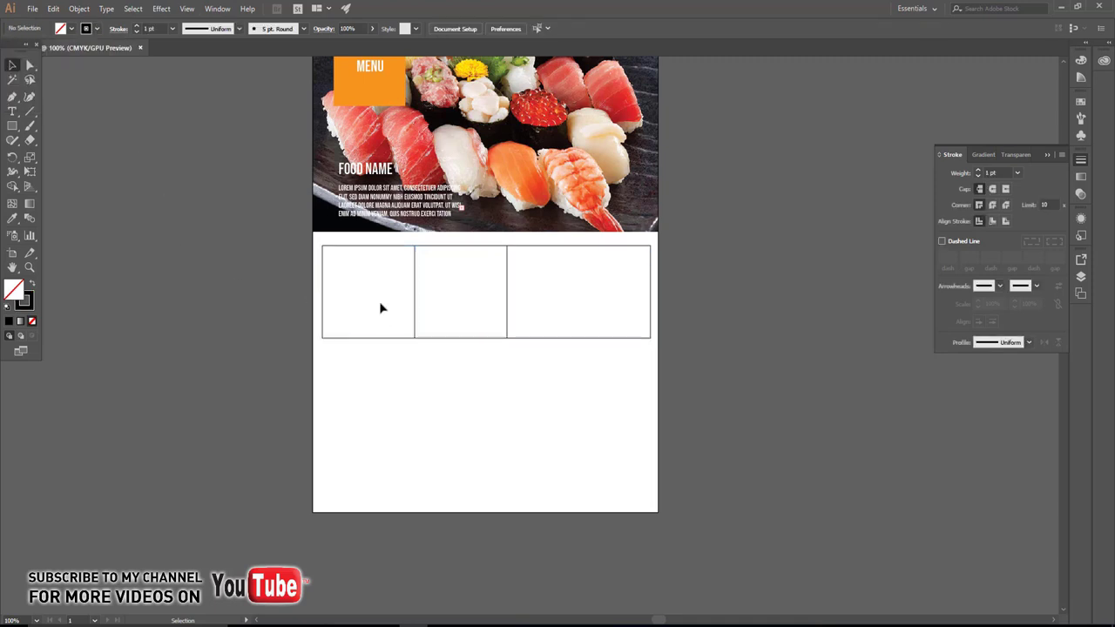
scroll(380, 308, up, 1)
drag(654, 408, 374, 314)
Copy the header's FOOD NAME heading and paragraph below the first box
click(437, 414)
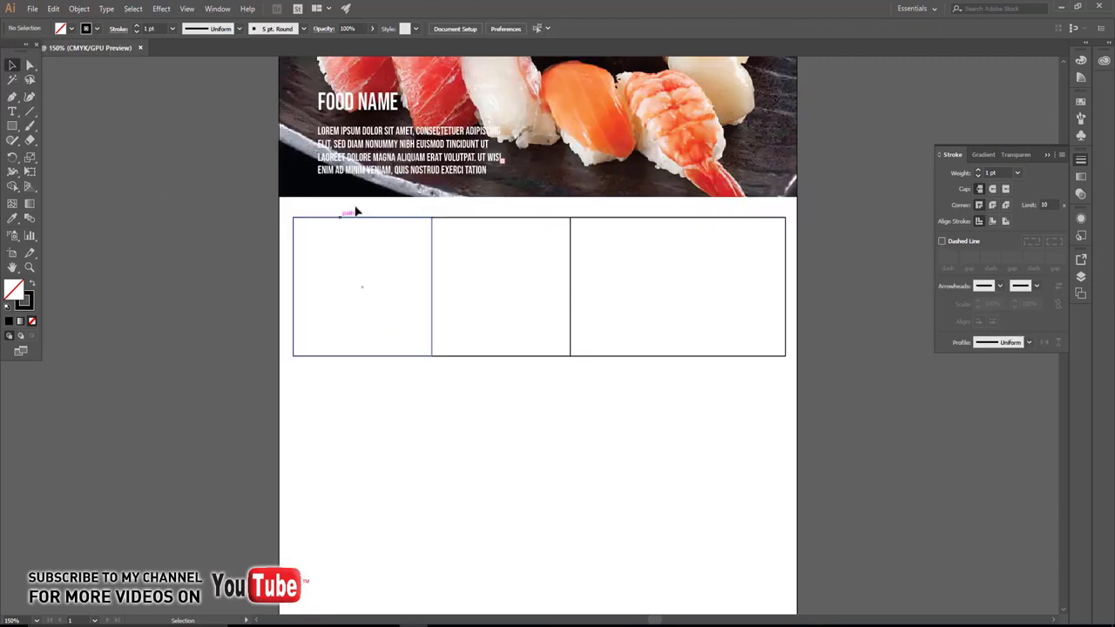
mouse_move(377, 174)
mouse_down()
mouse_move(377, 398)
mouse_move(364, 423)
mouse_up()
key(ctrl+z)
shift+click(383, 114)
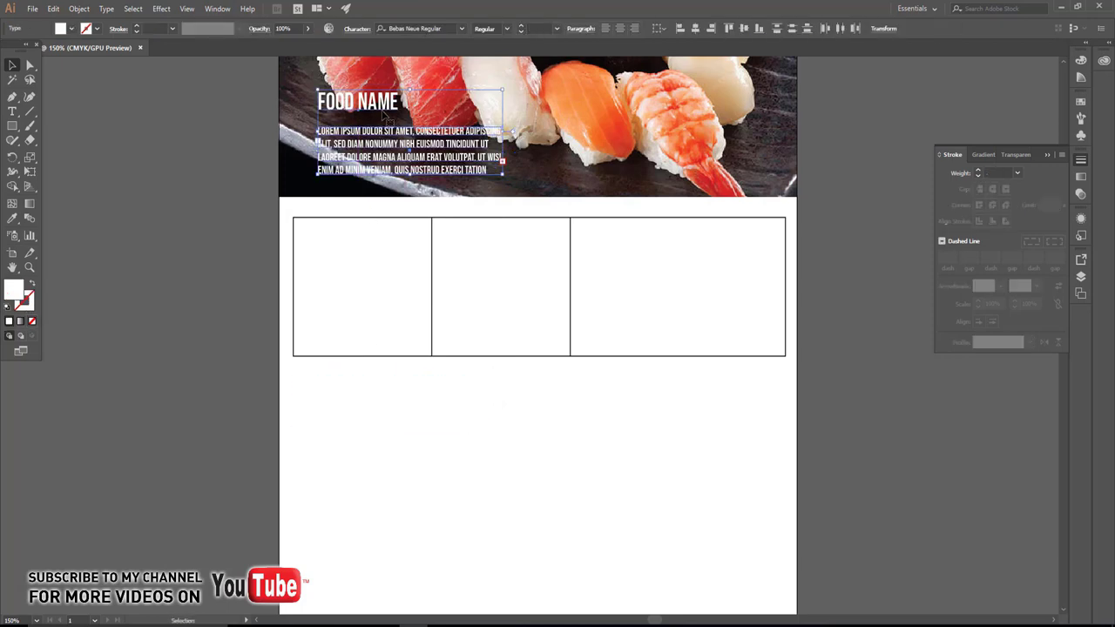
drag(384, 114, 360, 391)
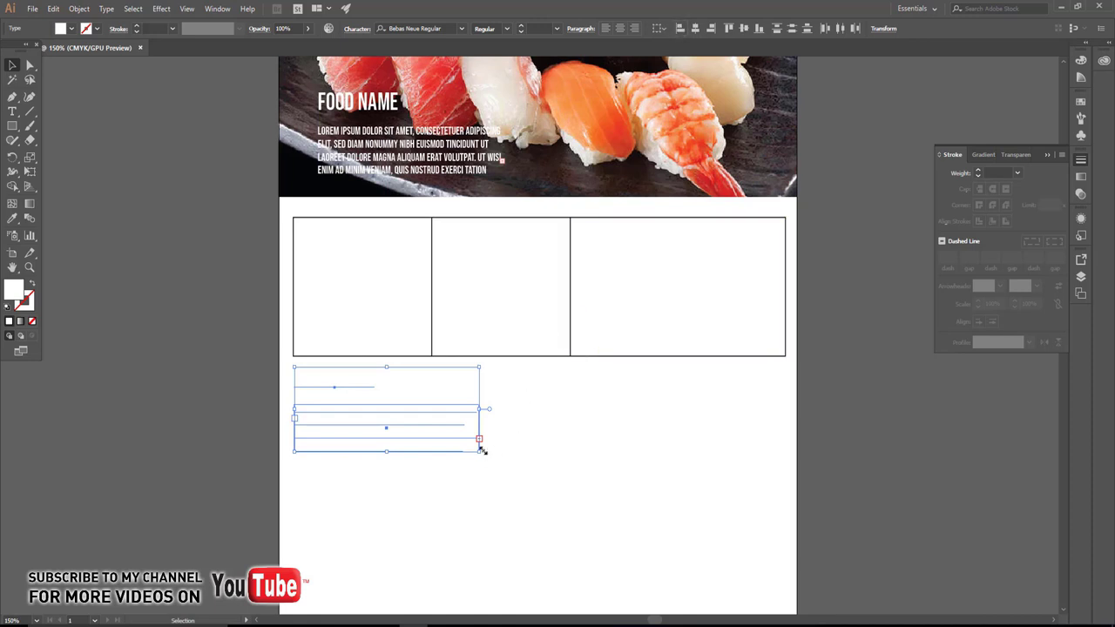
Shrink the copied caption to fit the first column and make it black
drag(480, 449, 434, 433)
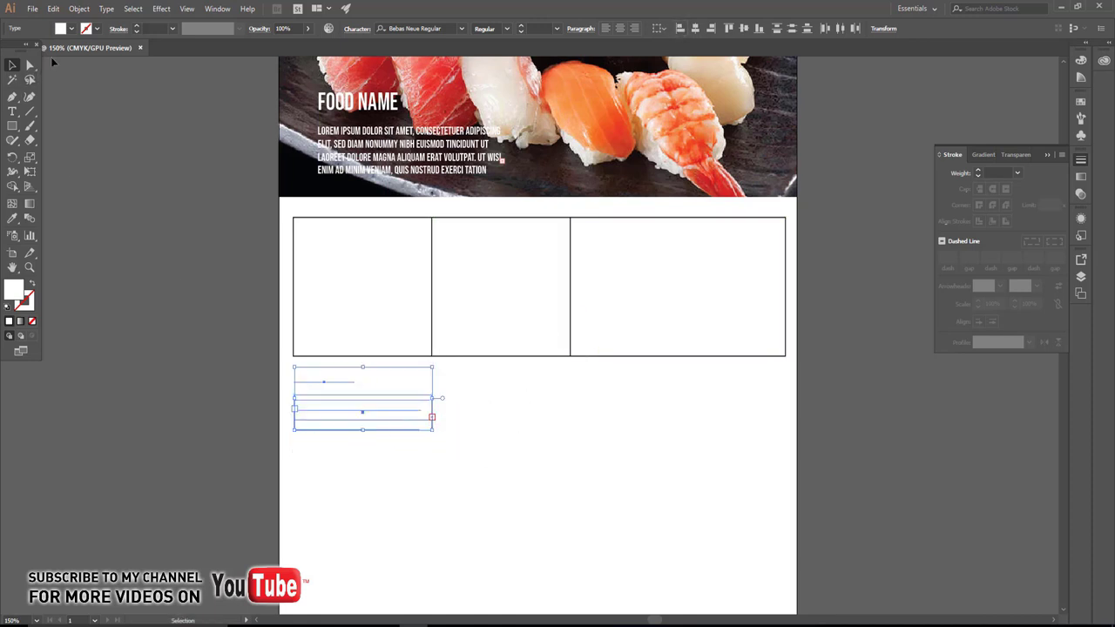
click(73, 29)
click(33, 51)
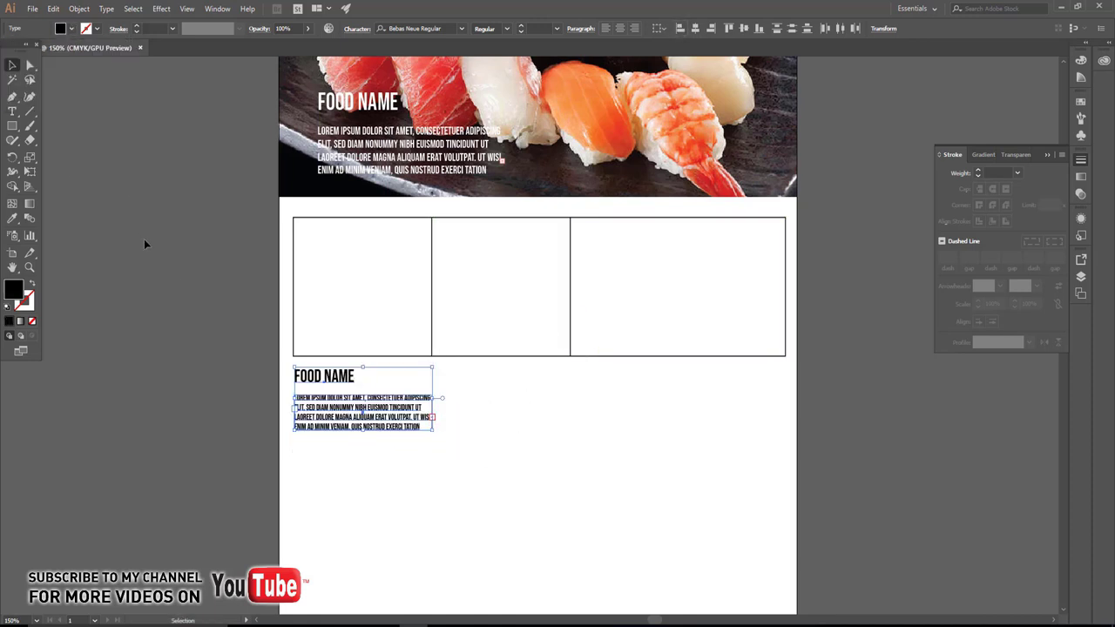
click(143, 239)
Trim the caption's description to two narrower lines
scroll(366, 409, up, 2)
drag(379, 389, 379, 379)
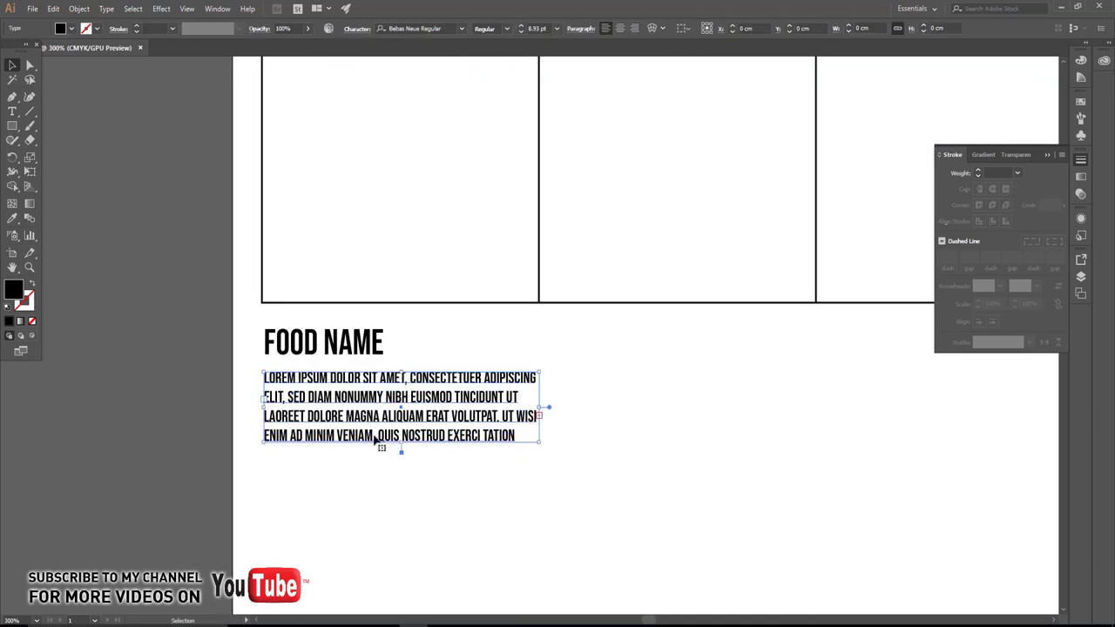
drag(401, 449, 400, 405)
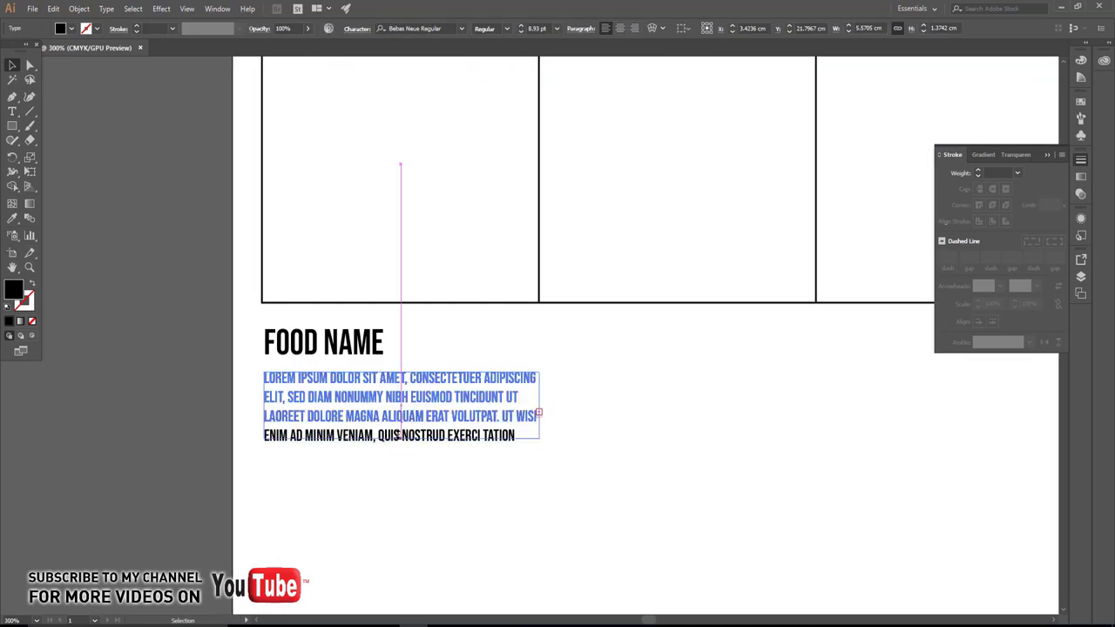
click(419, 458)
click(470, 398)
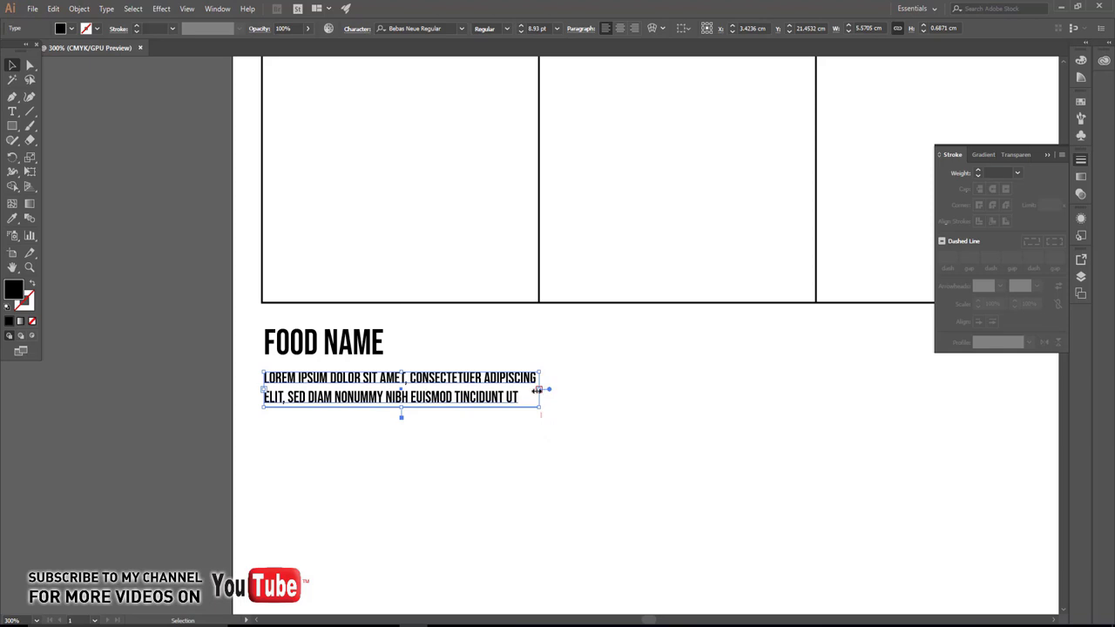
drag(537, 389, 523, 390)
click(533, 449)
Duplicate the caption under the second and third boxes
alt+scroll(503, 426, down, 1)
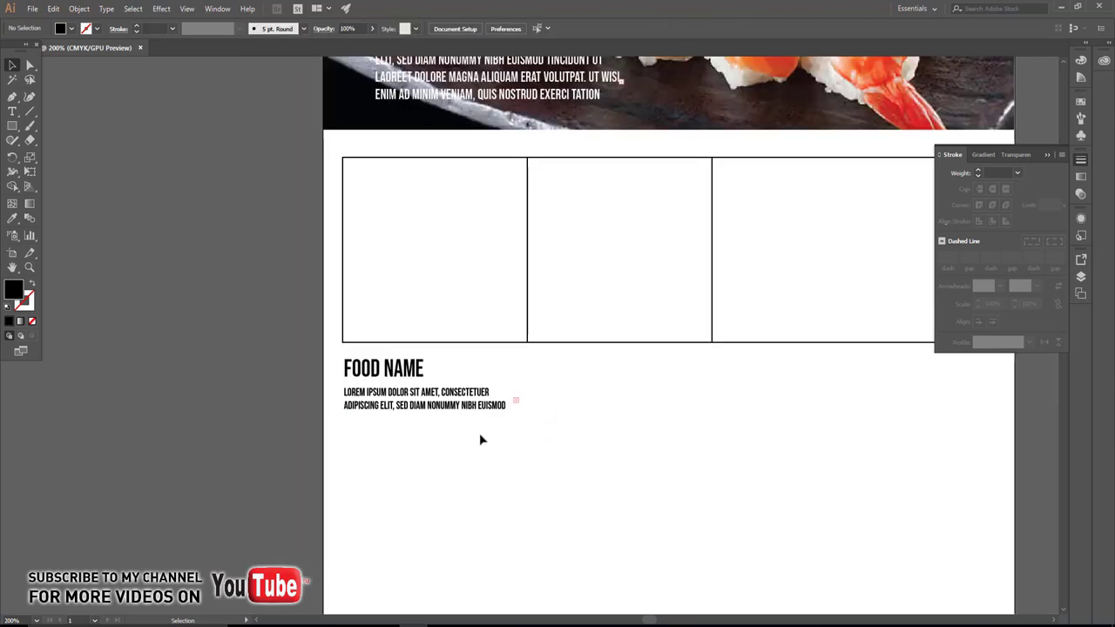
drag(479, 434, 381, 425)
alt+shift+drag(278, 364, 466, 381)
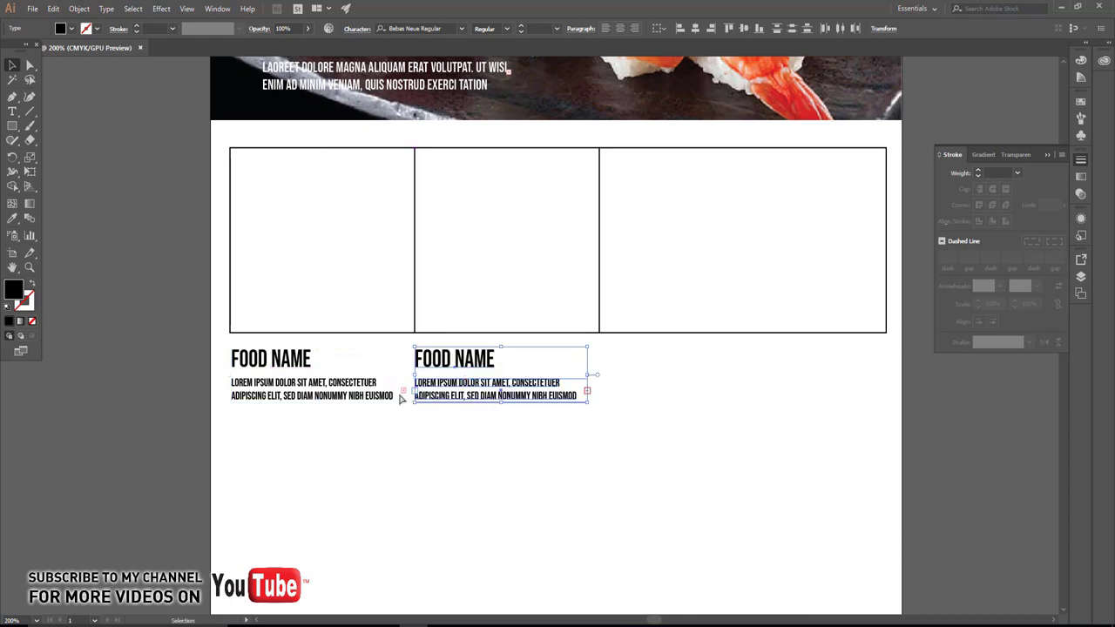
key(ctrl+d)
click(649, 428)
key(ctrl+1)
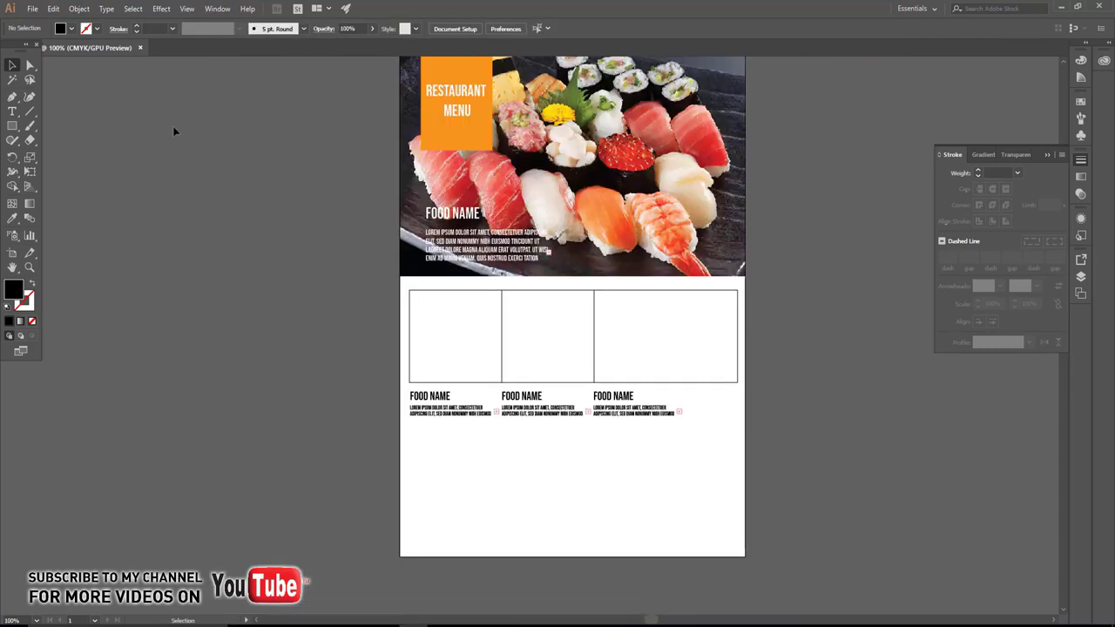
Place the tuna sushi photo and scale it to about the first box's size
click(32, 8)
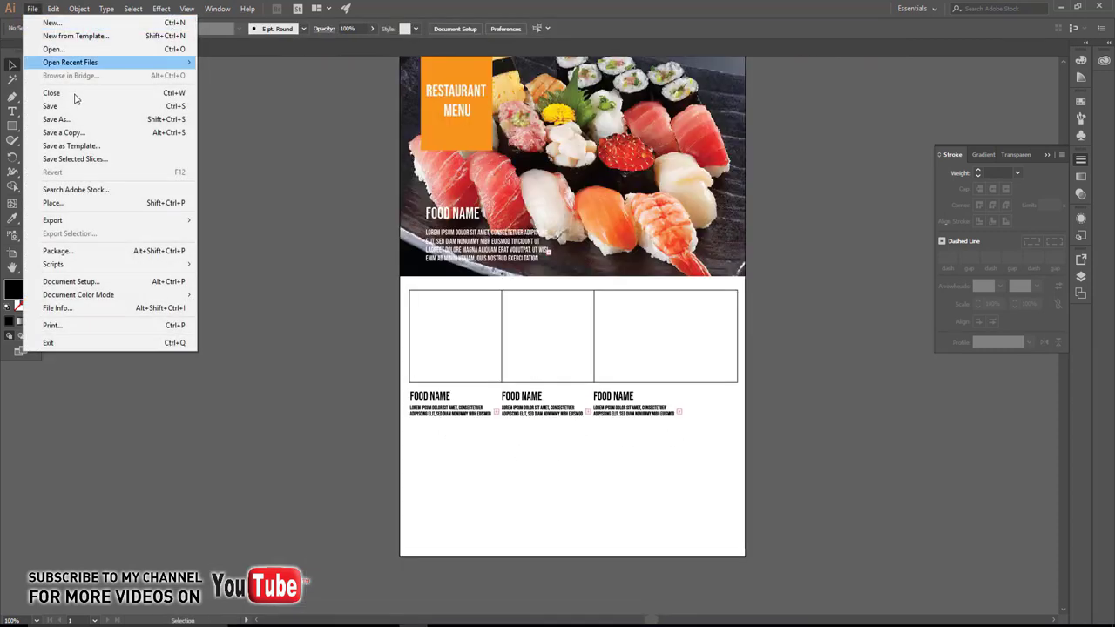
click(52, 201)
double_click(381, 135)
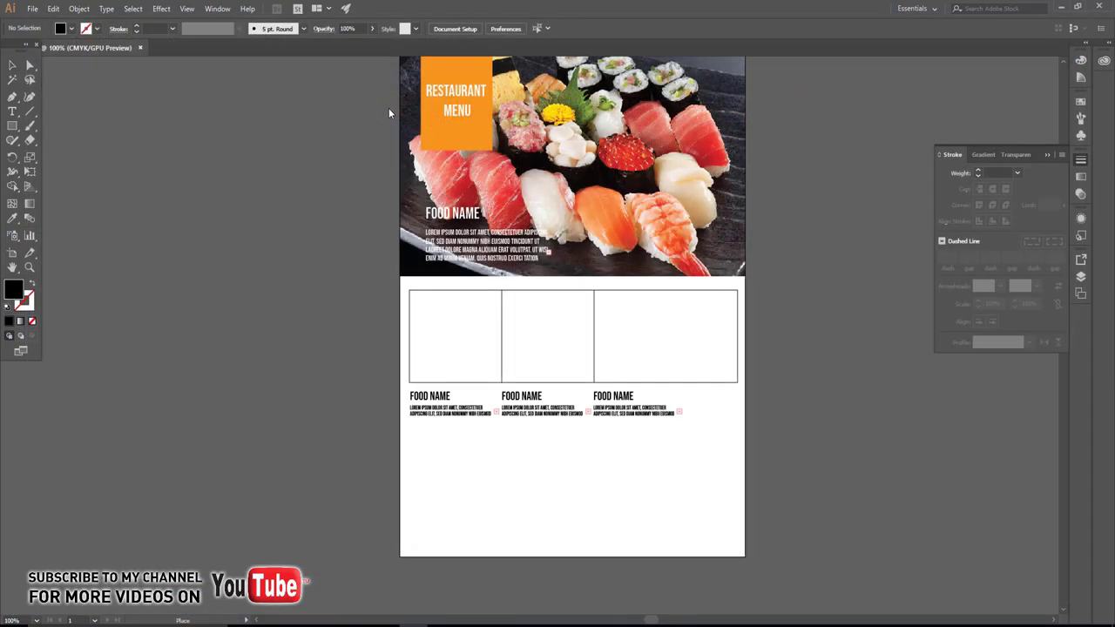
click(430, 277)
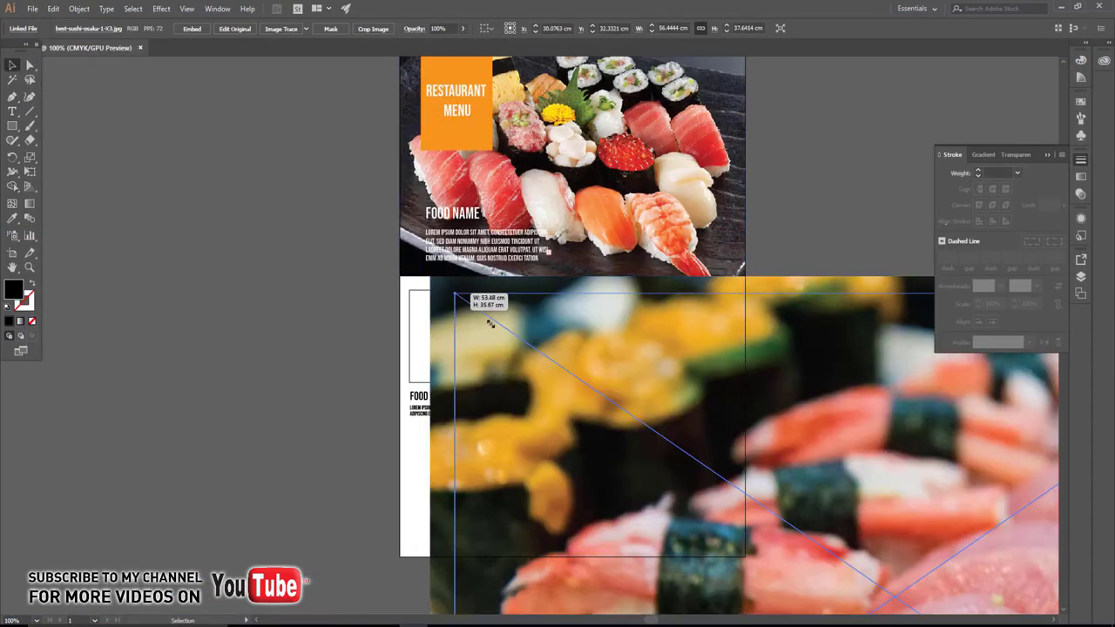
mouse_move(431, 277)
mouse_down()
mouse_move(798, 530)
mouse_move(473, 343)
mouse_move(431, 301)
mouse_up()
scroll(523, 365, up, 3)
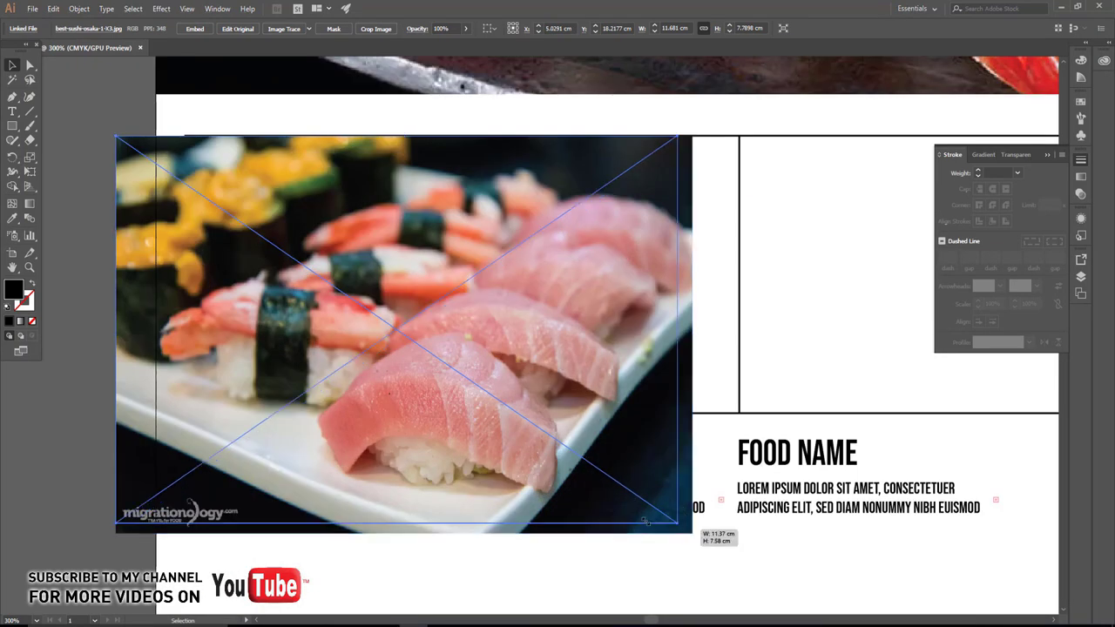
drag(695, 537, 533, 493)
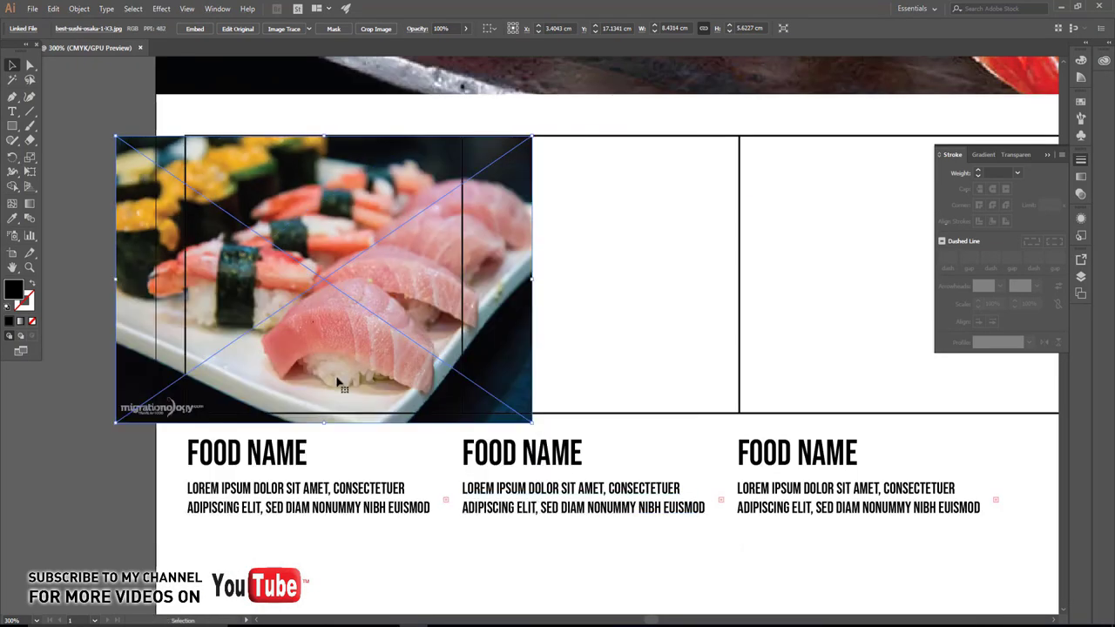
Clip the photo to the first box with a clipping mask and reposition it inside
shift+click(185, 253)
right_click(267, 248)
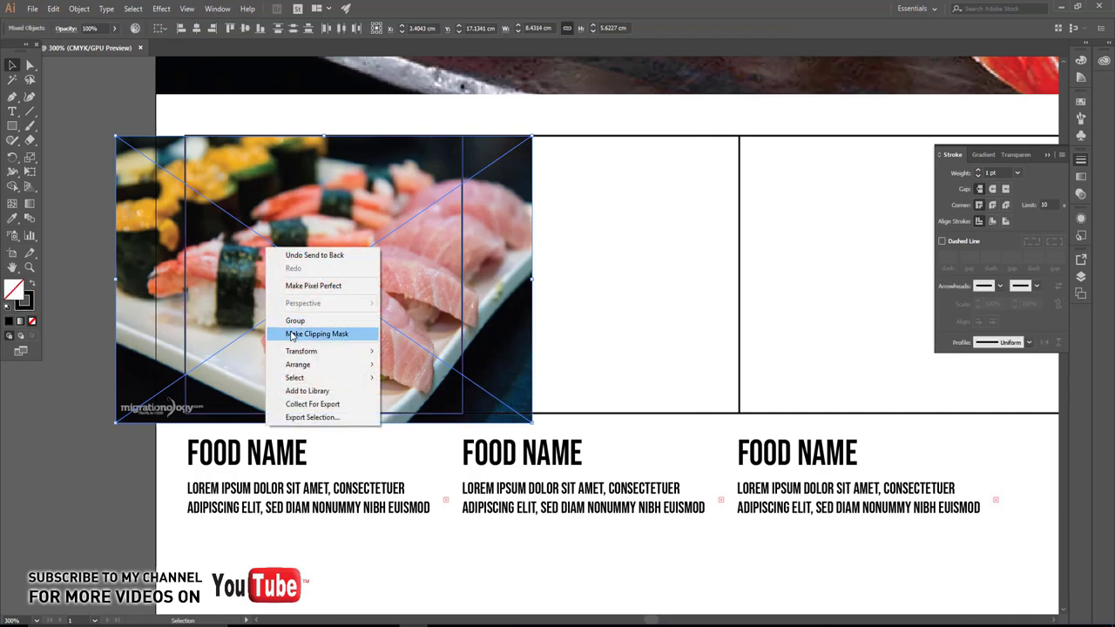
click(296, 334)
double_click(282, 300)
mouse_move(336, 302)
mouse_down()
mouse_move(300, 300)
mouse_move(316, 320)
mouse_up()
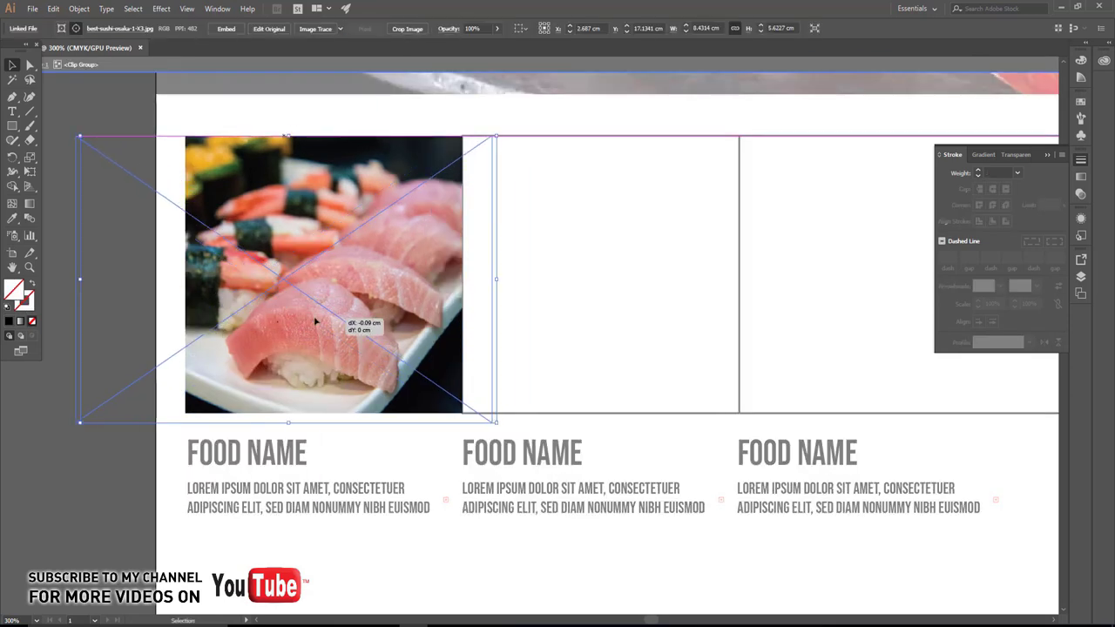
double_click(147, 437)
key(ctrl+minus)
key(ctrl+minus)
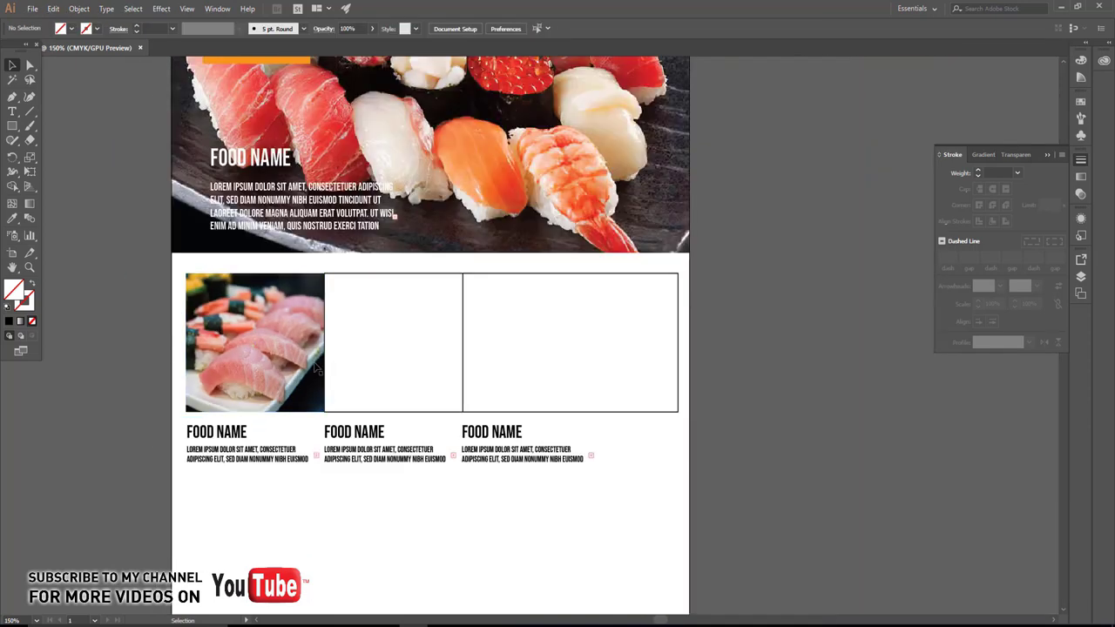
Copy the cropped tuna photo into the second box
alt+drag(316, 369, 437, 361)
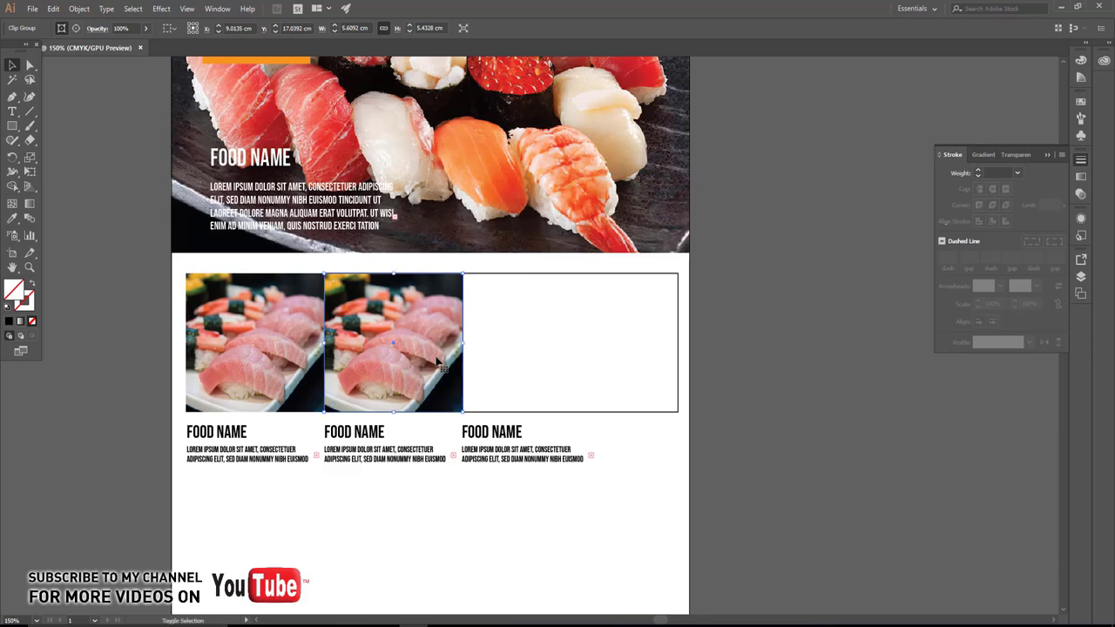
scroll(411, 451, up, 2)
click(418, 386)
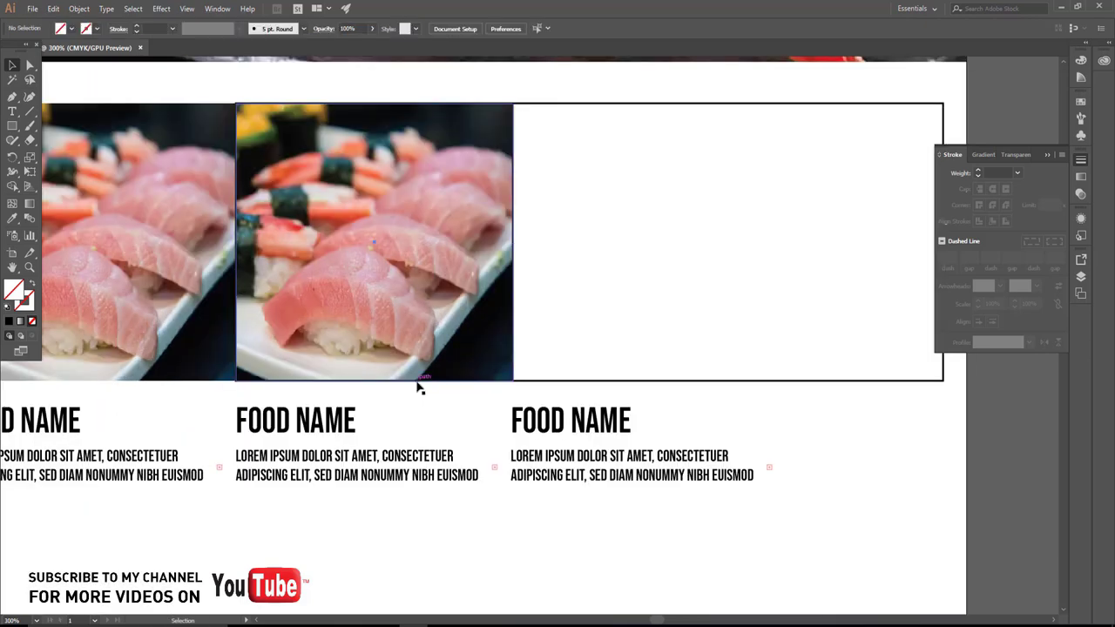
click(416, 382)
click(369, 336)
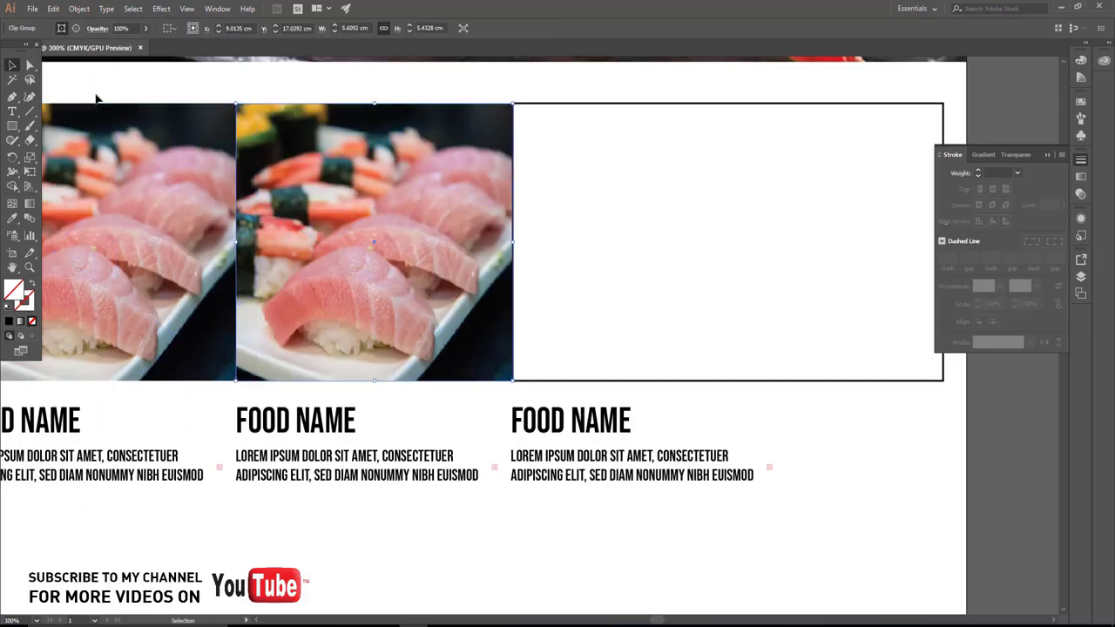
Relink the copied image to the edomae-sushi picture
click(74, 29)
click(98, 31)
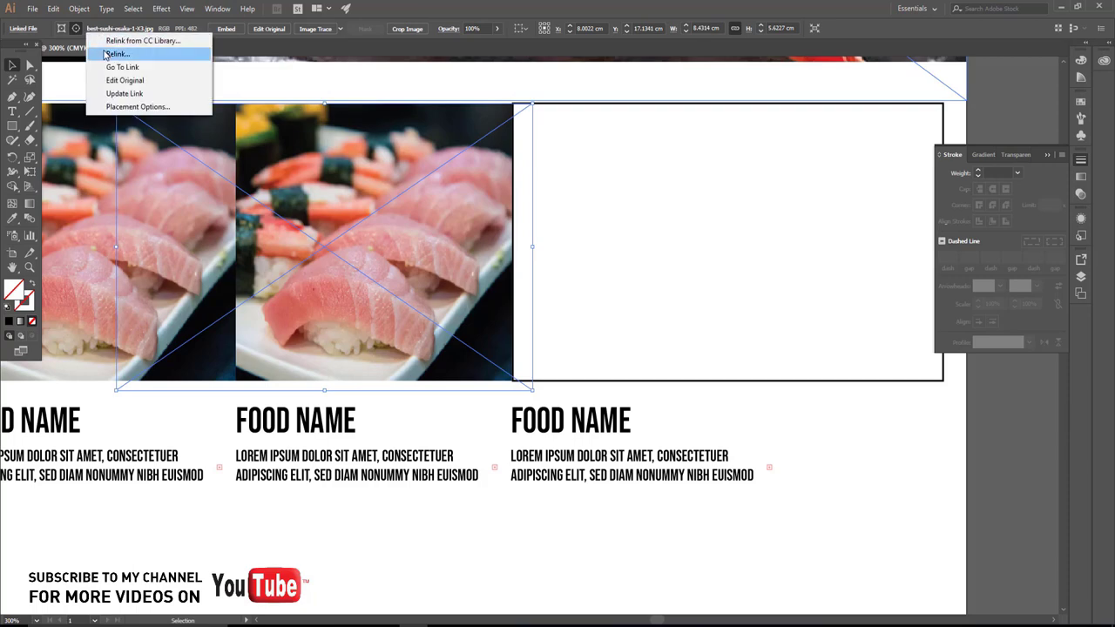
click(178, 53)
click(439, 106)
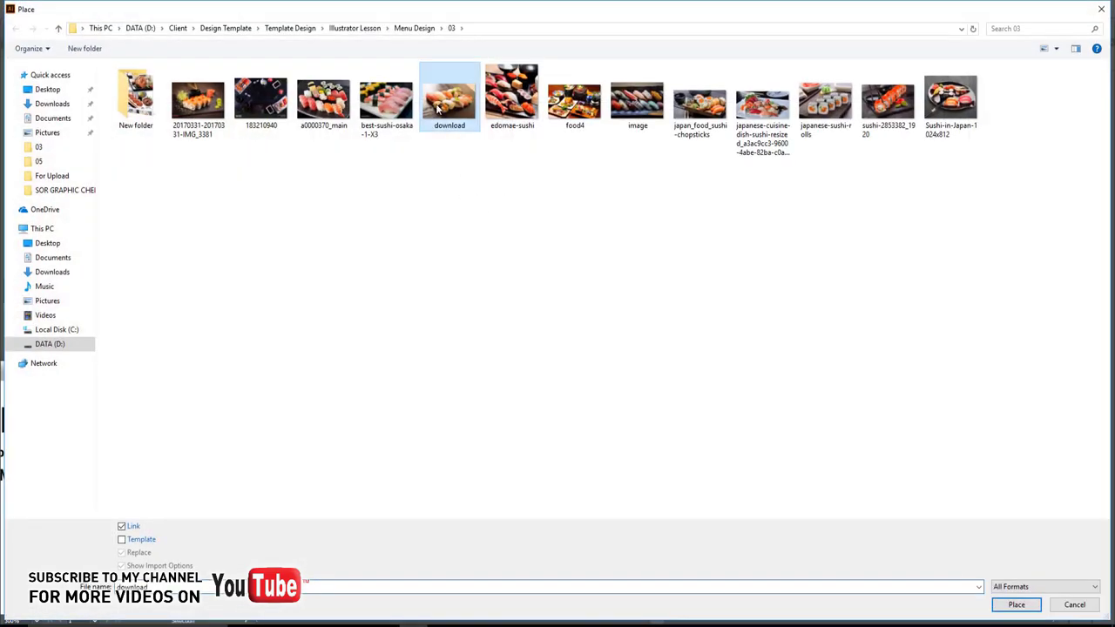
double_click(514, 96)
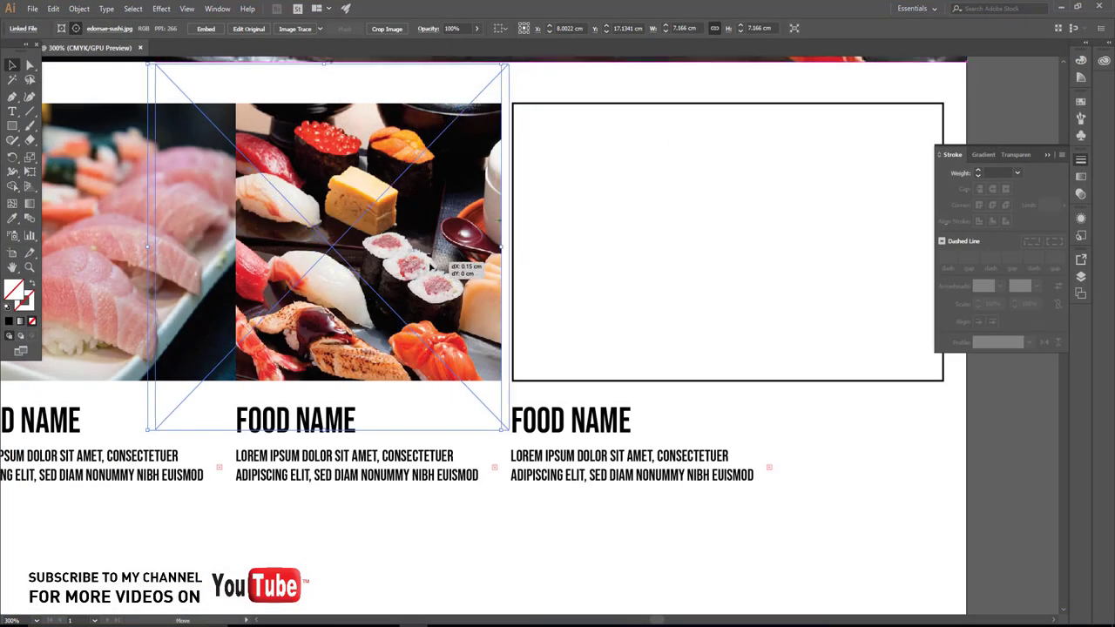
Scale the edomae-sushi image down to fit the second box
key(Right)
key(Right)
key(Right)
key(ctrl+minus)
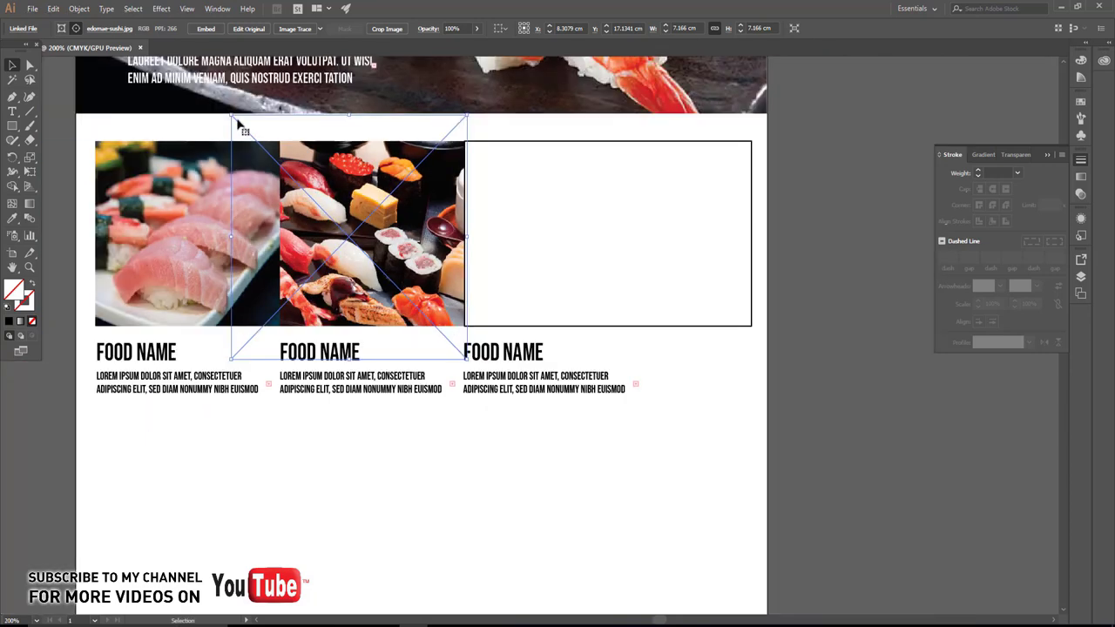
drag(231, 114, 252, 137)
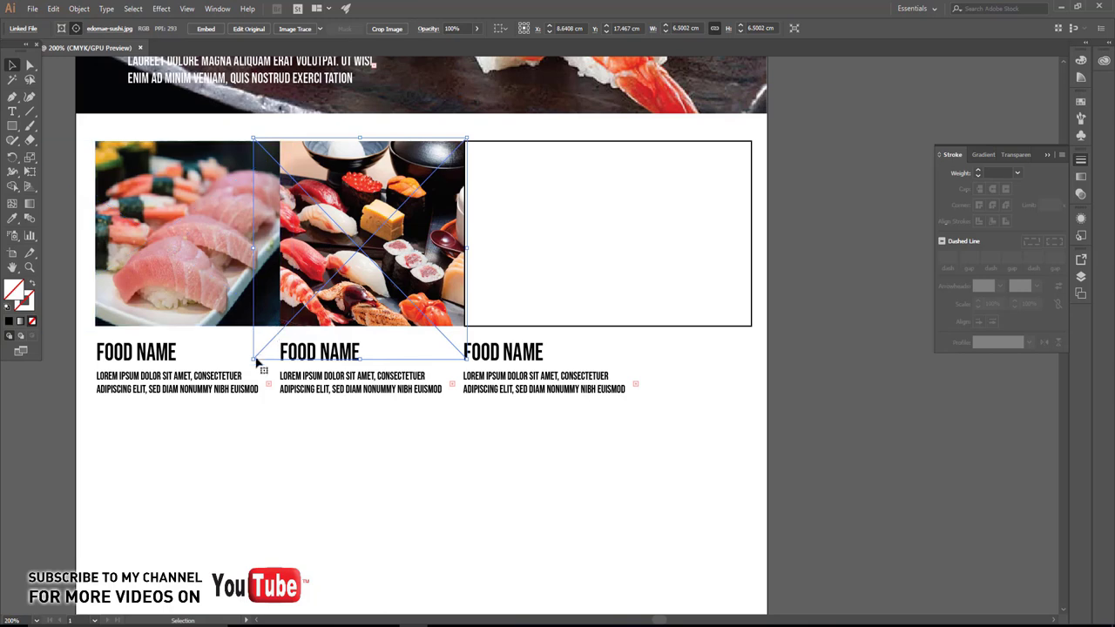
drag(257, 359, 280, 327)
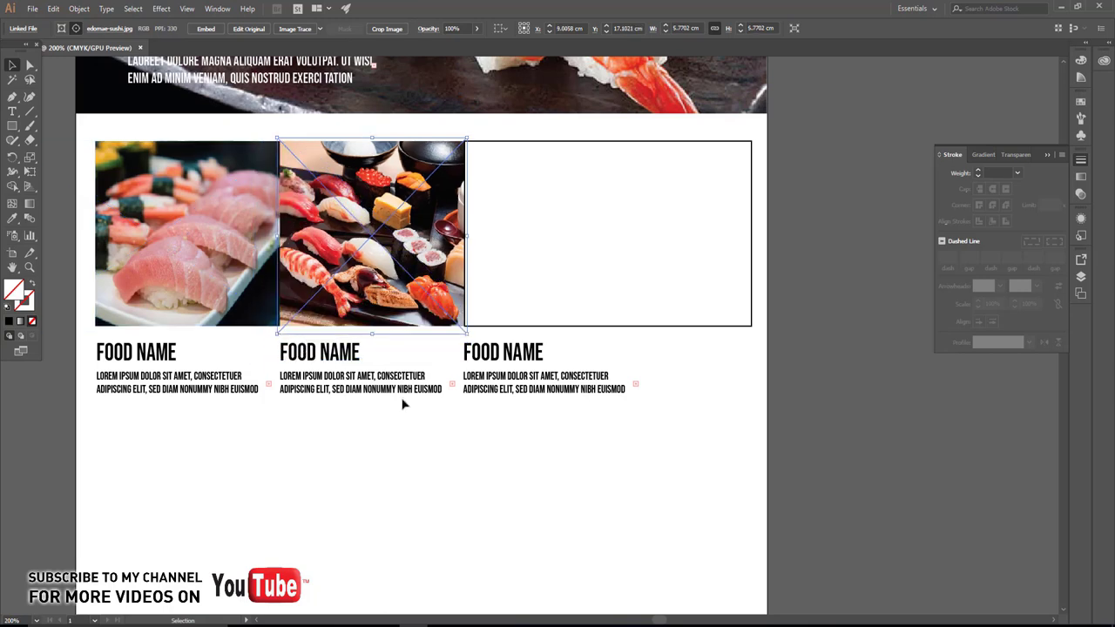
Place the japan_food_sushi-chopsticks photo onto the artboard
click(446, 449)
click(33, 9)
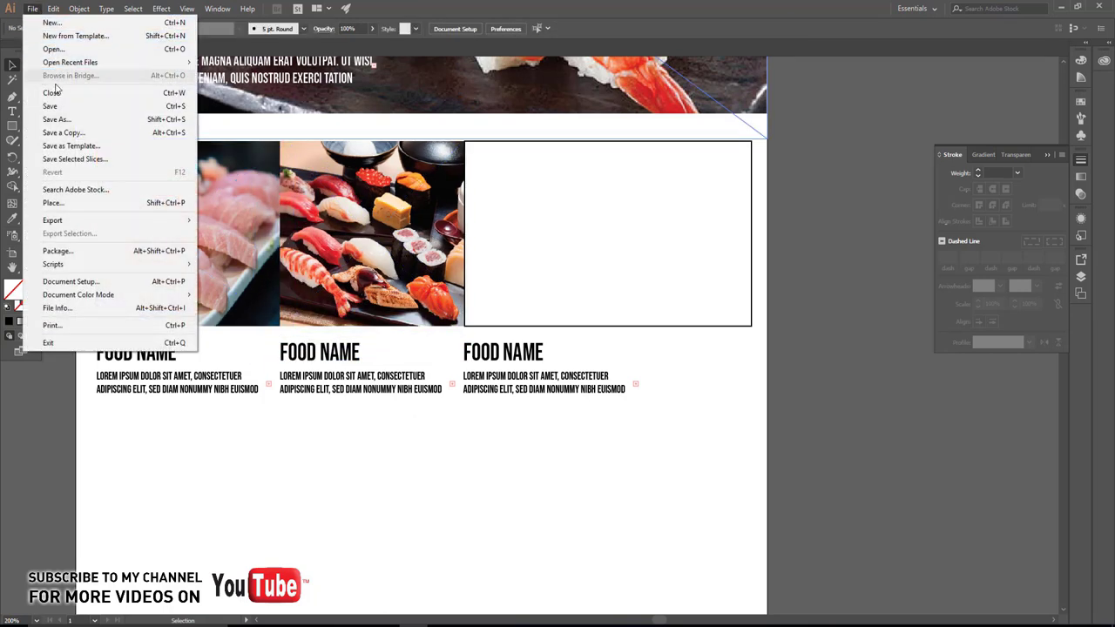
click(53, 200)
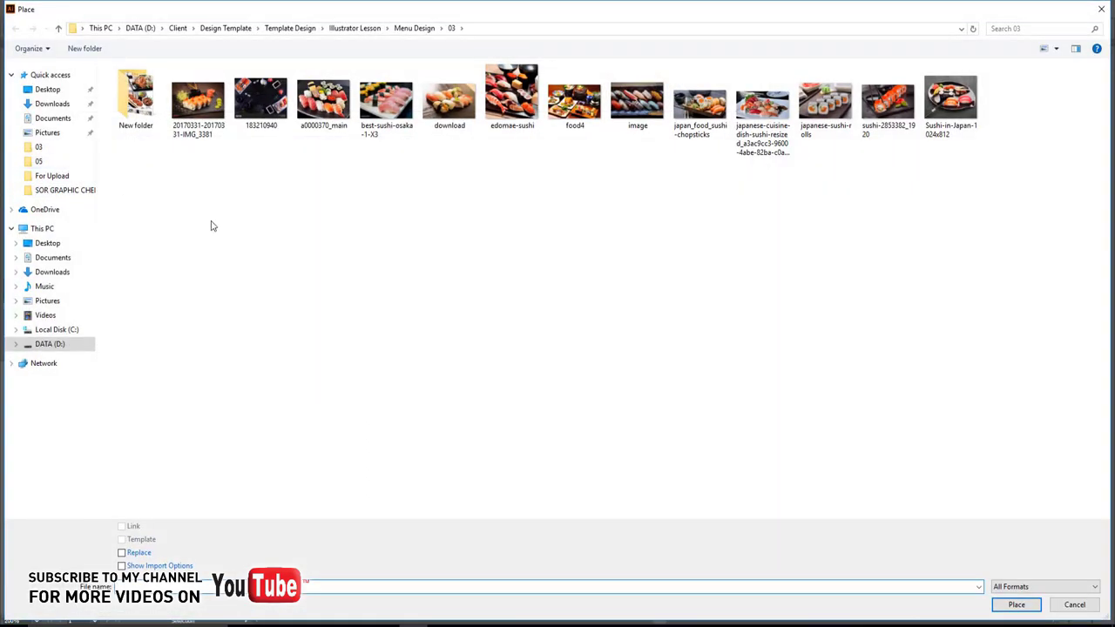
click(756, 122)
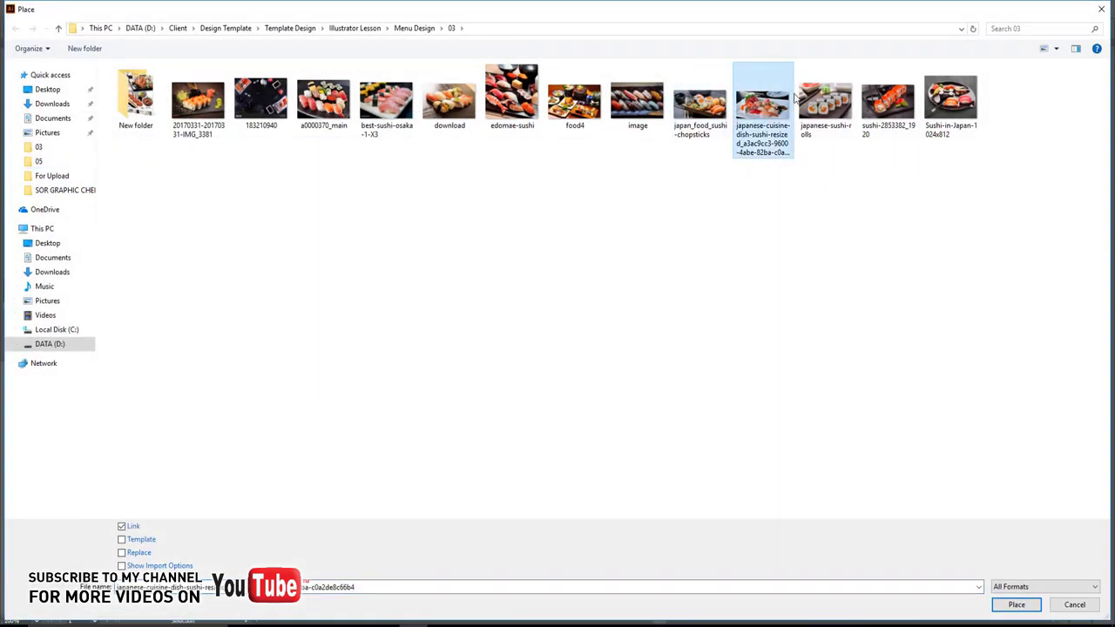
double_click(699, 104)
click(547, 224)
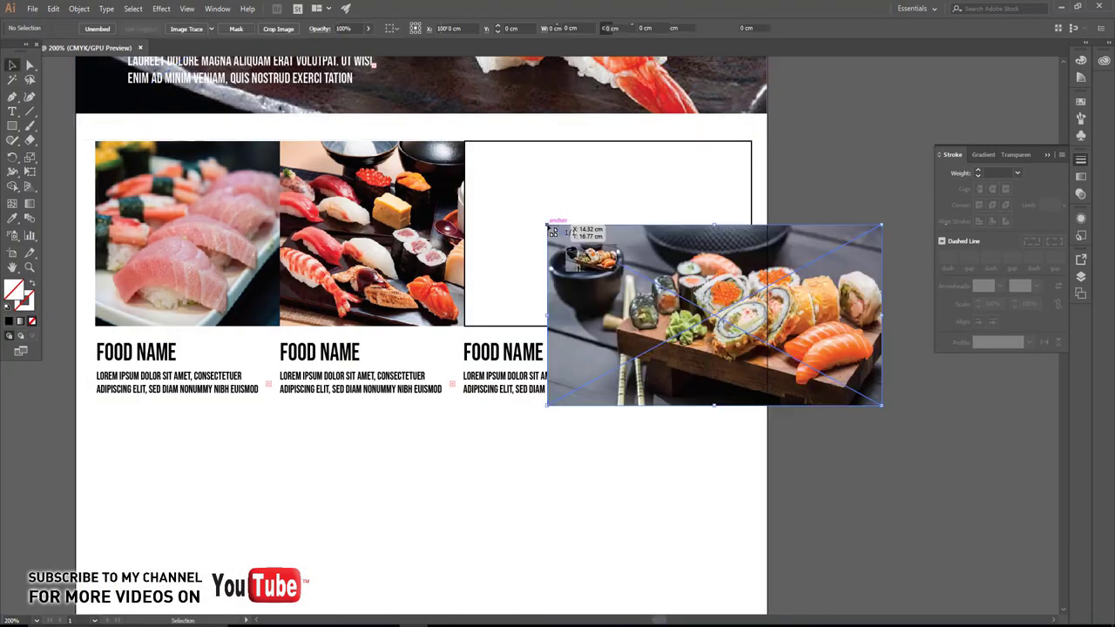
Fit the sushi-rolls photo over the third frame and clip it to the frame
drag(624, 240, 522, 156)
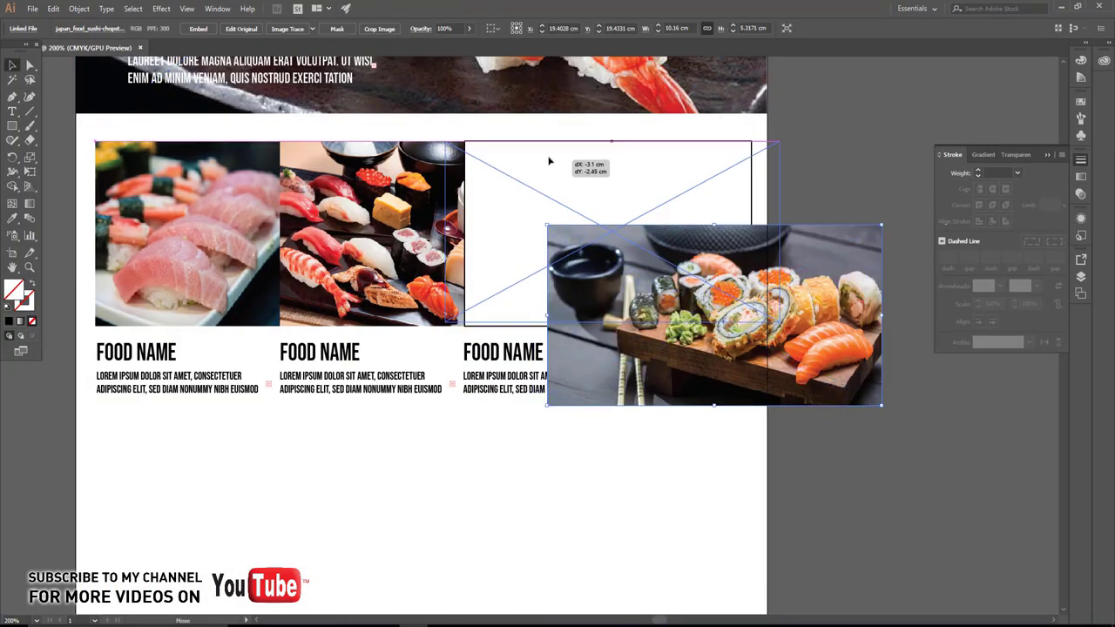
scroll(629, 237, up, 1)
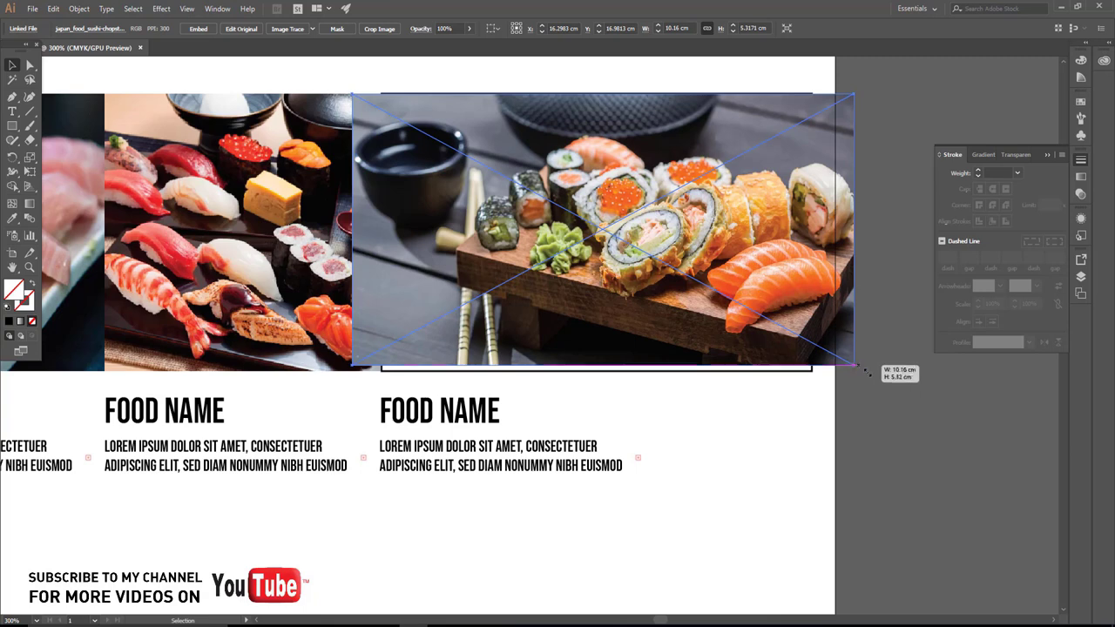
drag(867, 372, 867, 377)
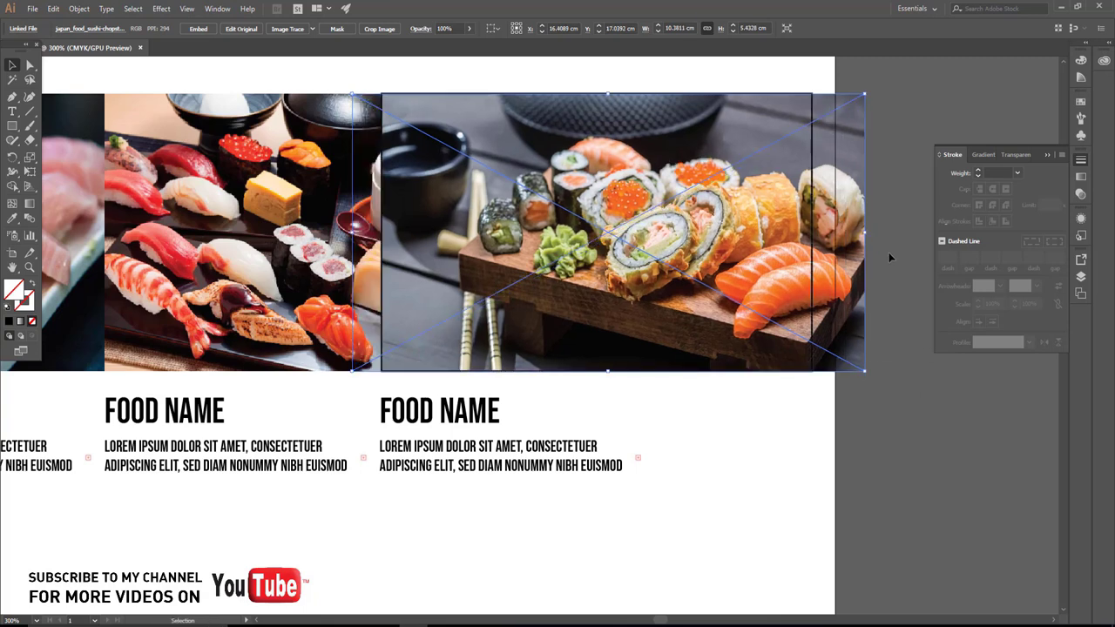
drag(859, 298, 808, 296)
right_click(763, 266)
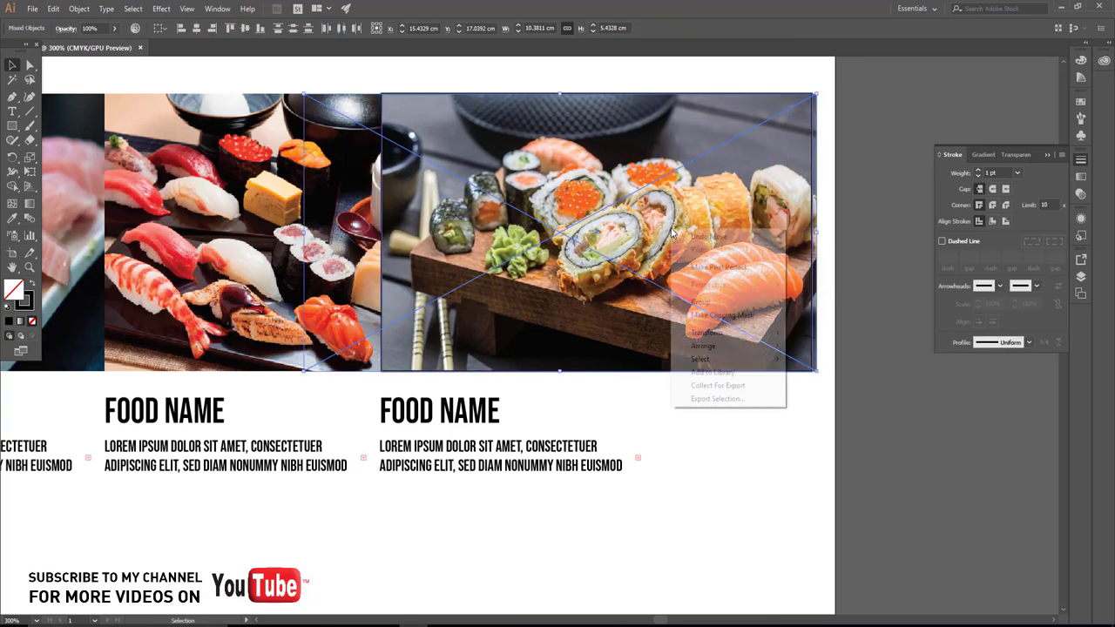
click(695, 409)
scroll(693, 409, down, 1)
Draw a small circle beside the first FOOD NAME heading
scroll(691, 409, down, 1)
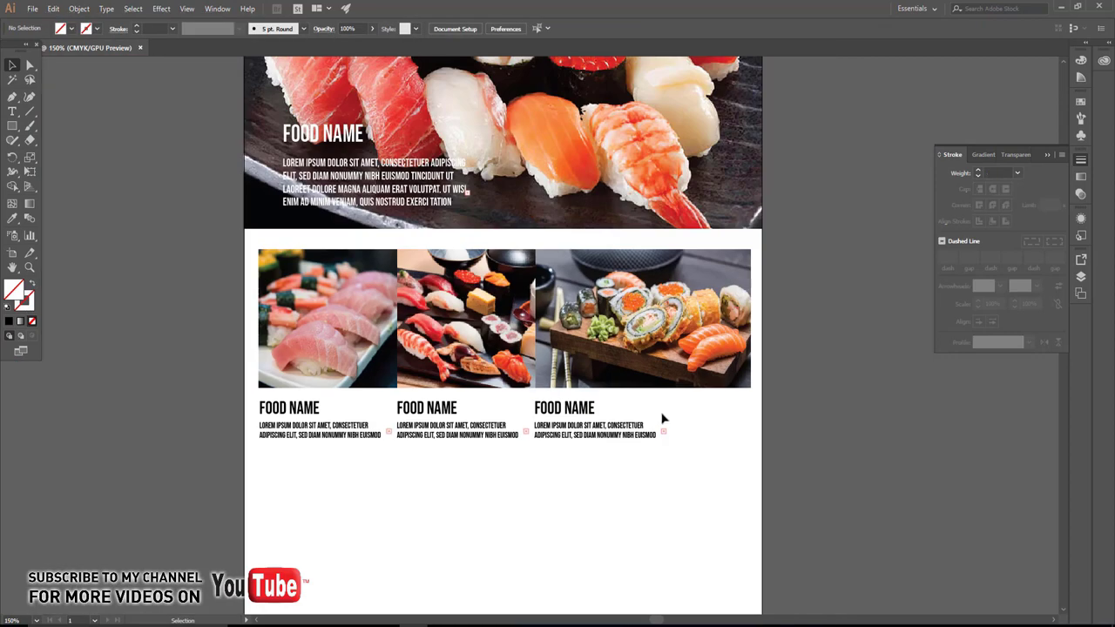
drag(662, 418, 608, 389)
scroll(543, 463, up, 2)
scroll(473, 441, up, 2)
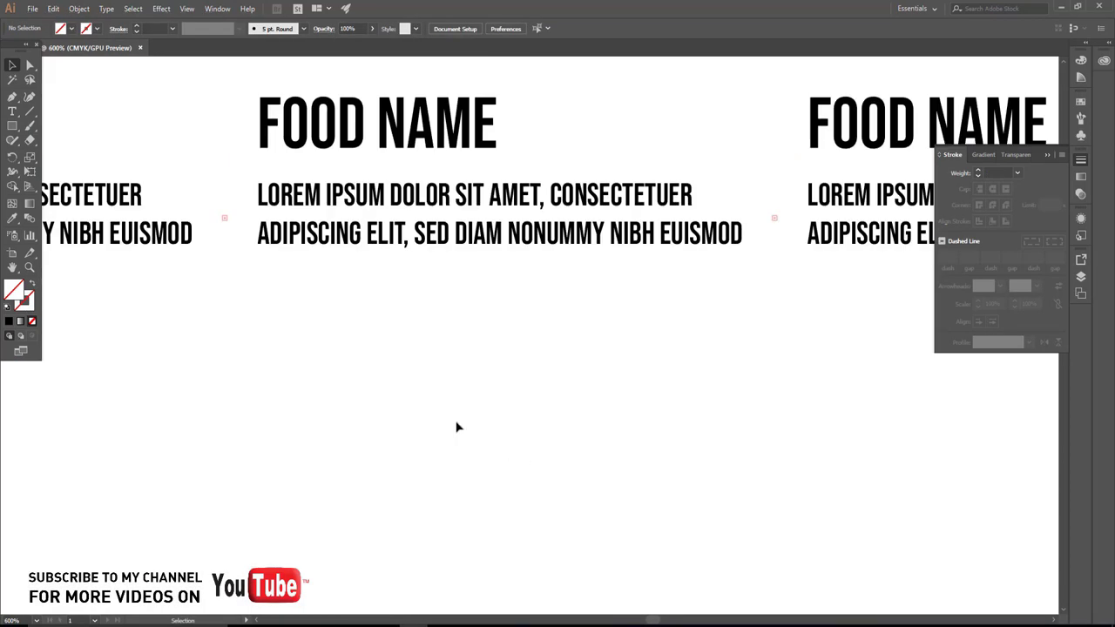
scroll(456, 426, up, 1)
drag(12, 126, 65, 151)
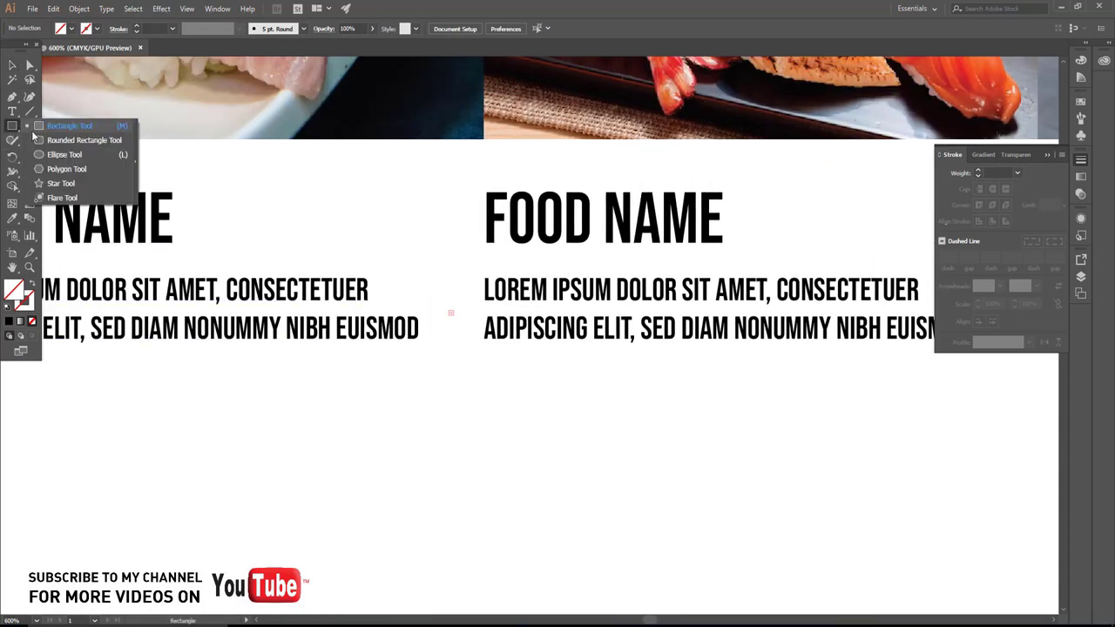
drag(373, 186, 434, 265)
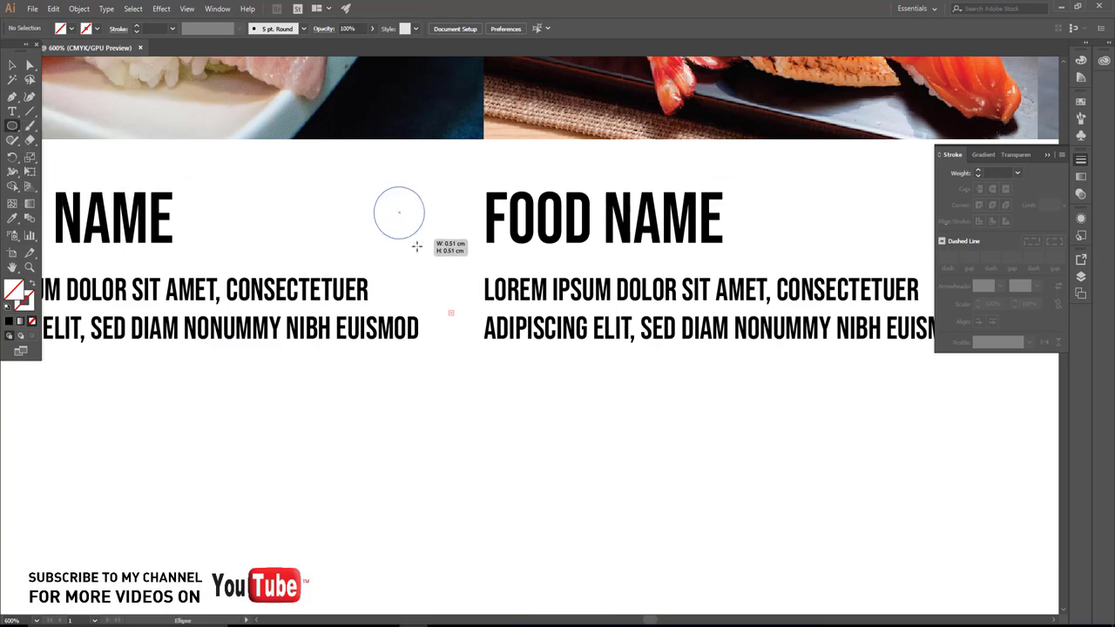
Fill the circle red with no outline, and duplicate FOOD NAME below the description
click(11, 67)
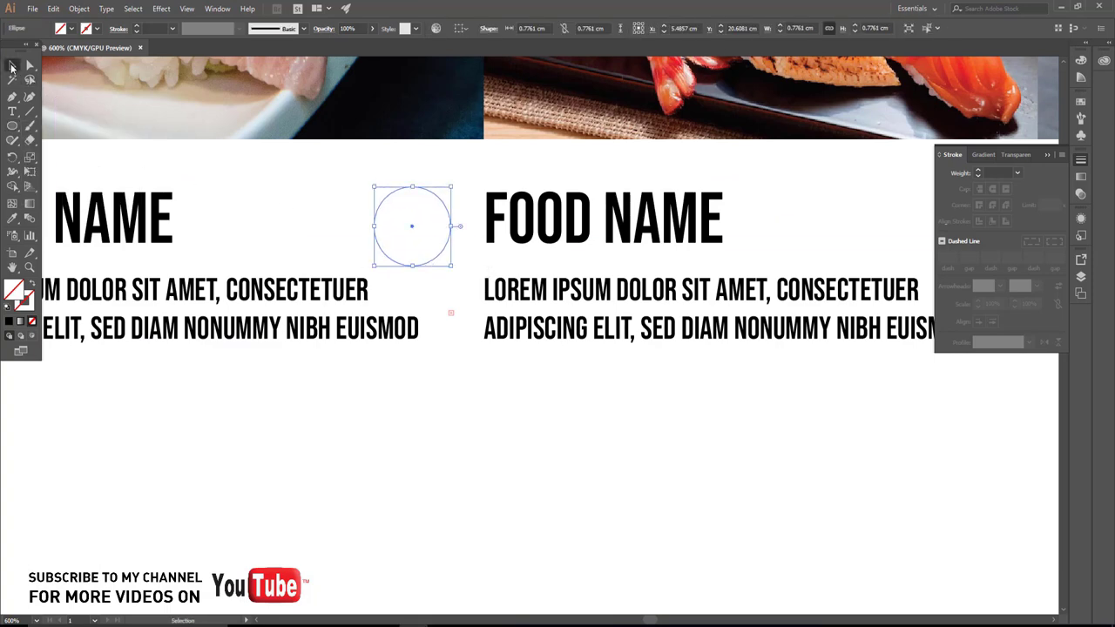
click(75, 29)
click(87, 52)
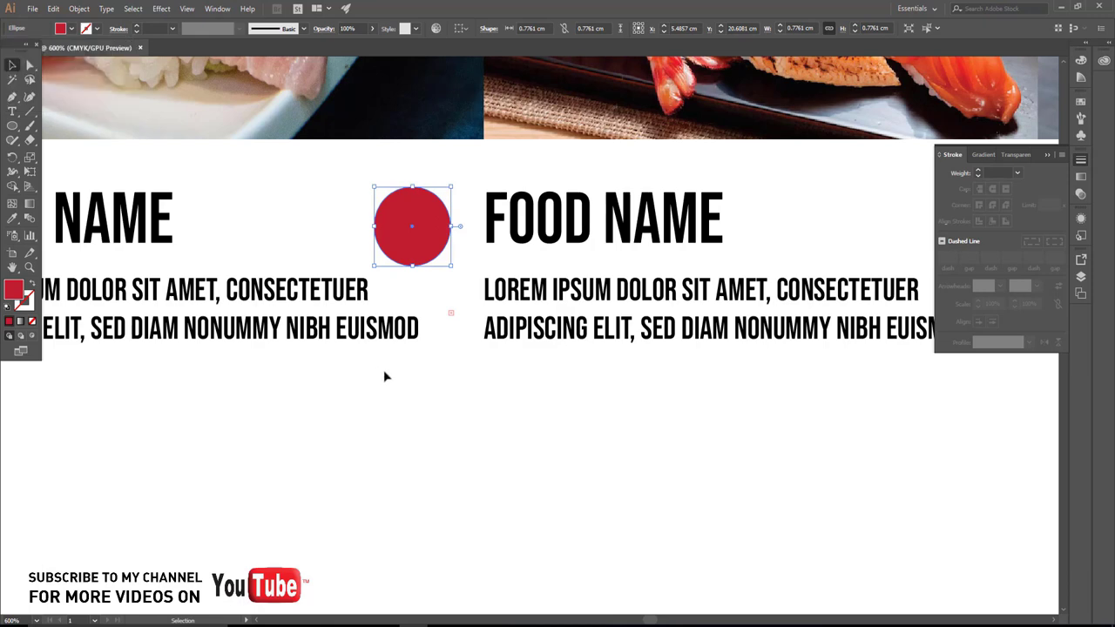
drag(523, 158, 113, 74)
click(97, 28)
click(412, 366)
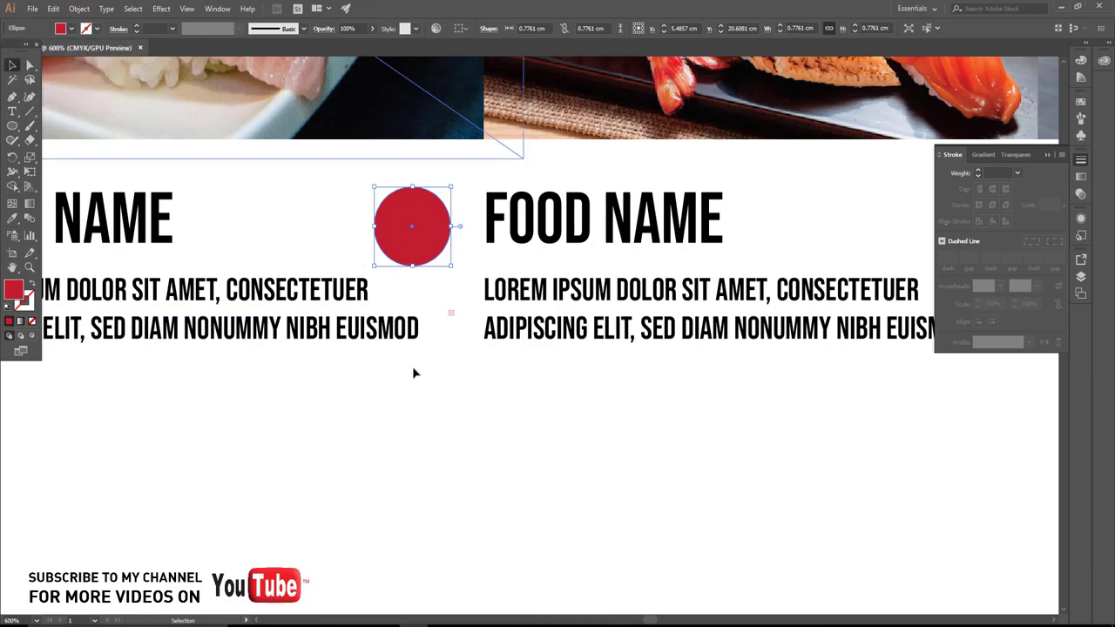
scroll(348, 296, left, 3)
drag(292, 225, 495, 449)
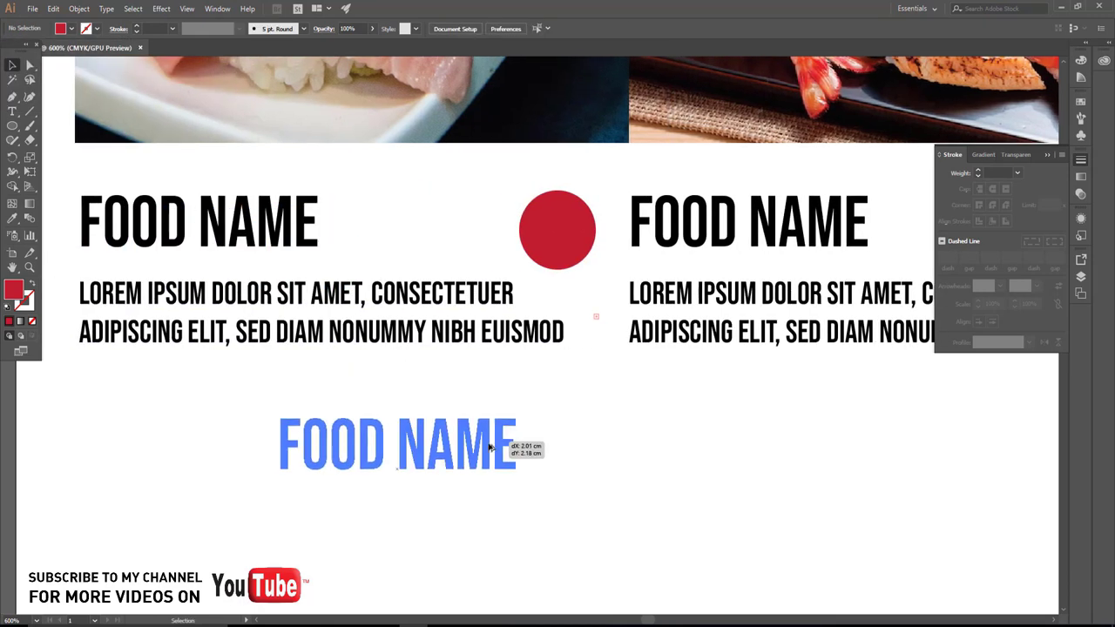
Retype the copied FOOD NAME heading as the $5.00 price
key(t)
triple_click(431, 444)
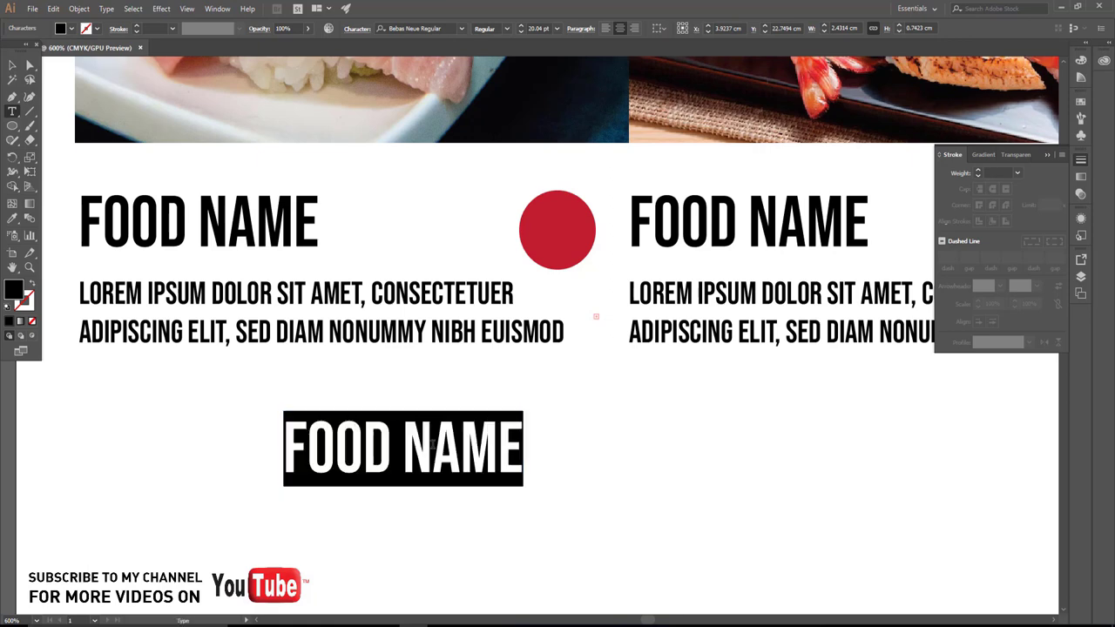
text(5.0)
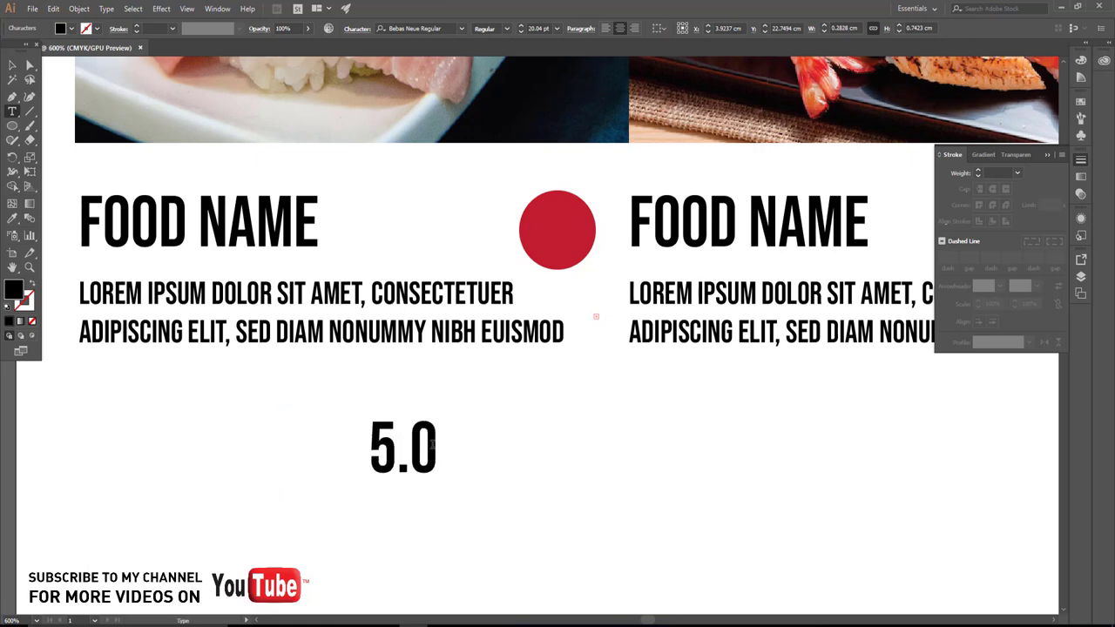
text(0)
text($)
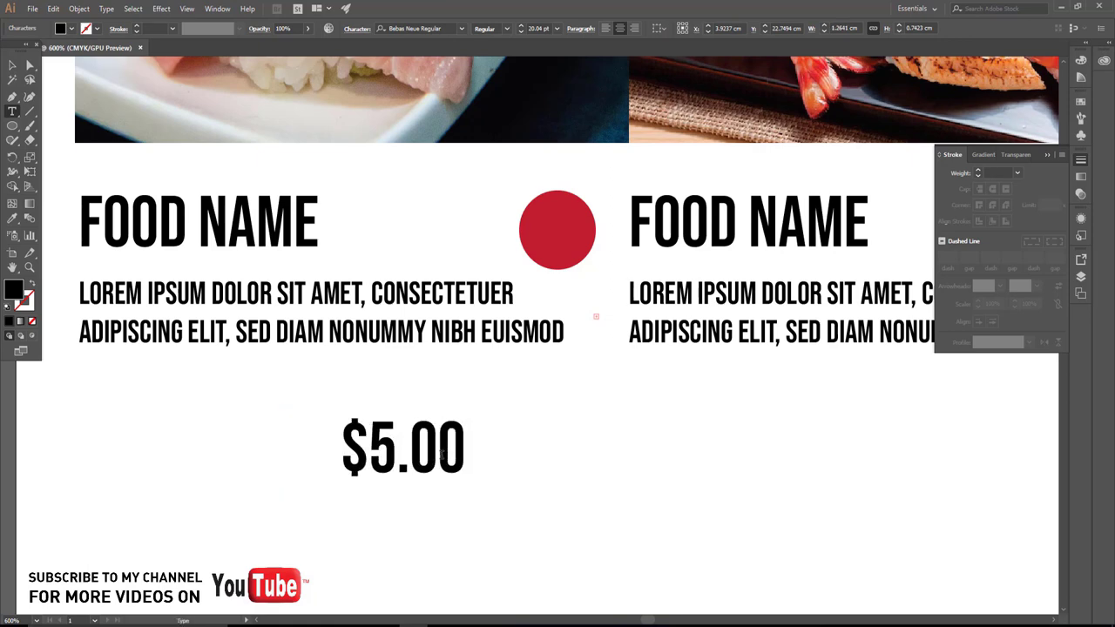
Make the dollar sign superscript, then shrink the price onto the red circle
drag(371, 445, 342, 444)
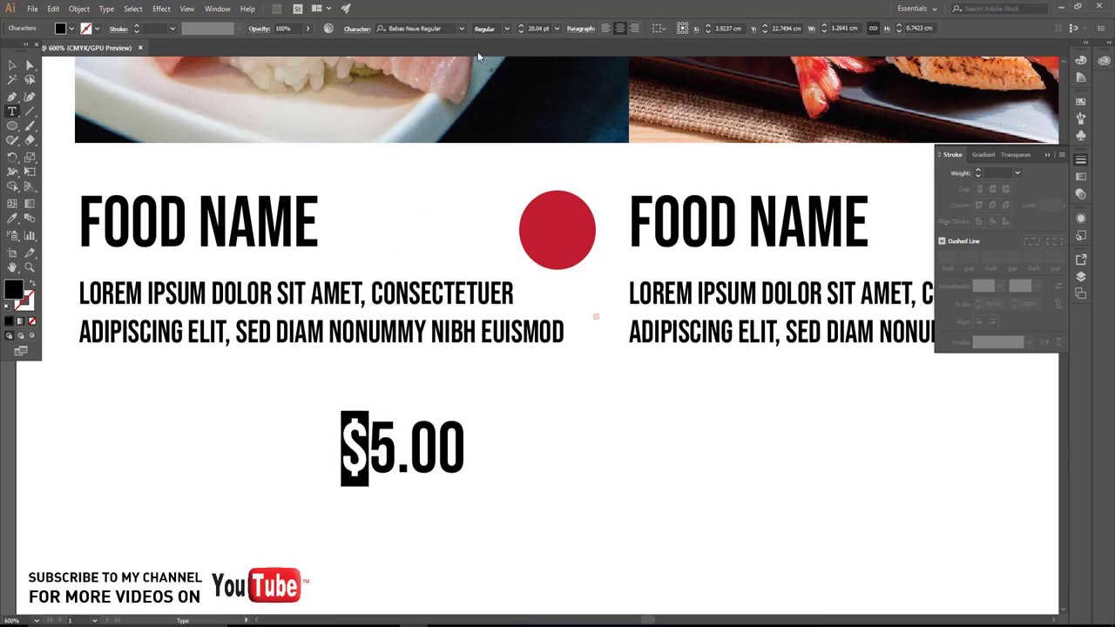
click(354, 29)
click(295, 169)
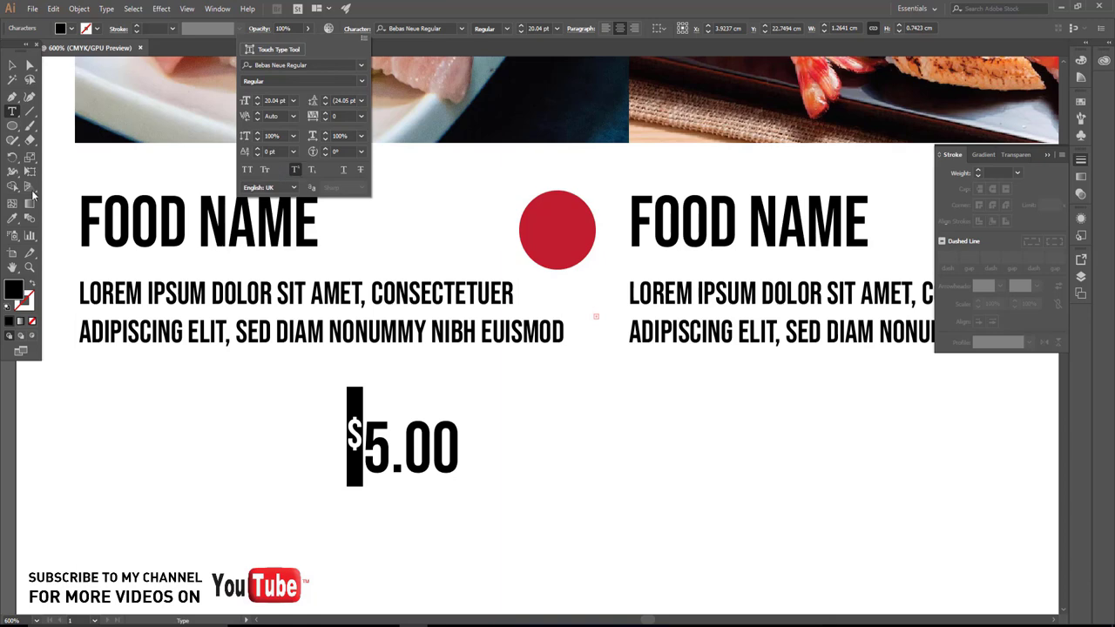
click(12, 66)
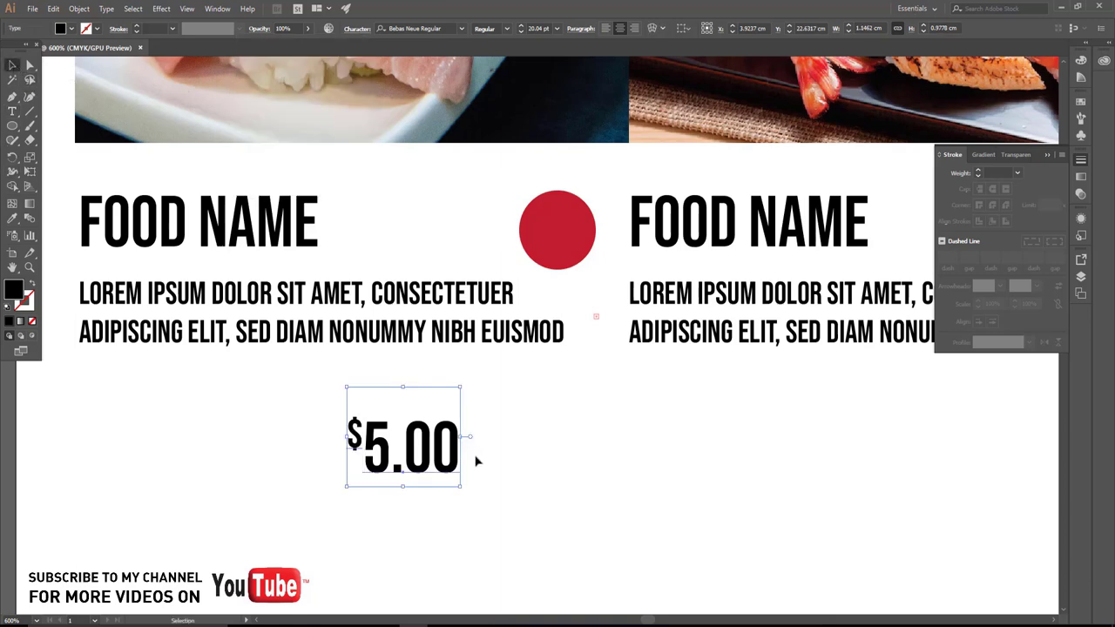
mouse_move(462, 489)
mouse_down()
mouse_move(440, 471)
mouse_move(576, 250)
mouse_up()
Shrink the $5.00 price to 10.08 pt inside the red circle and make it white
scroll(576, 250, up, 1)
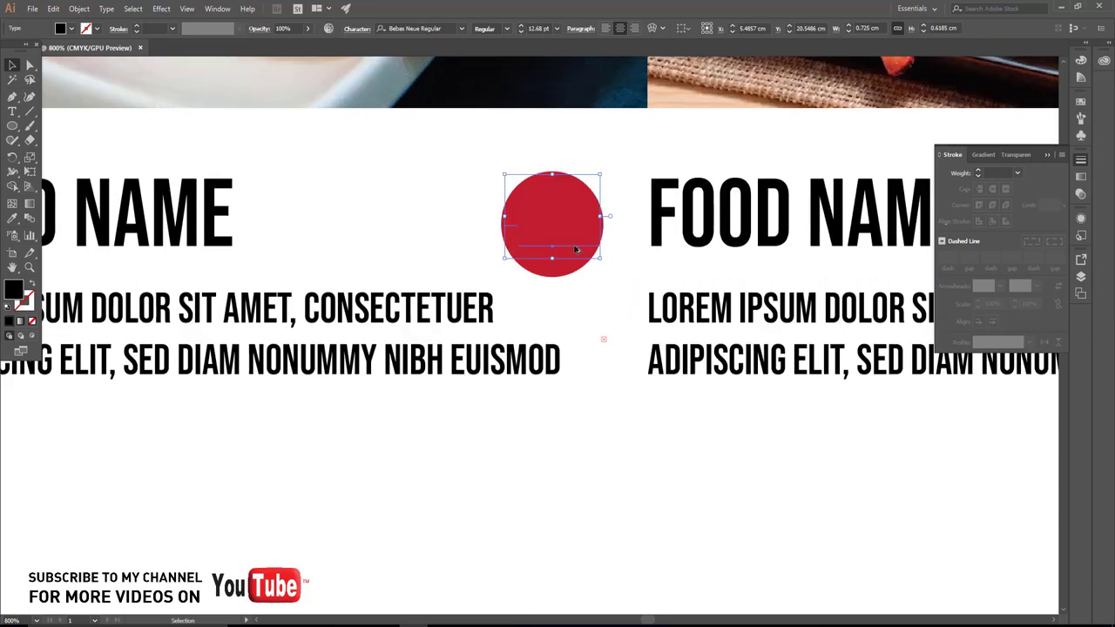
scroll(572, 250, up, 2)
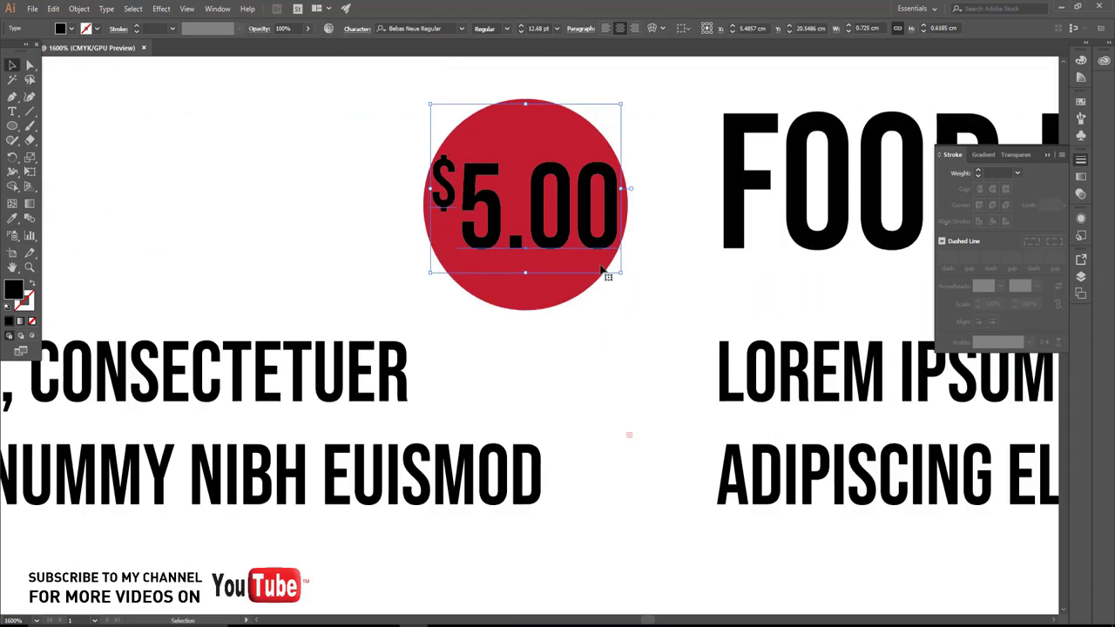
drag(622, 275, 596, 260)
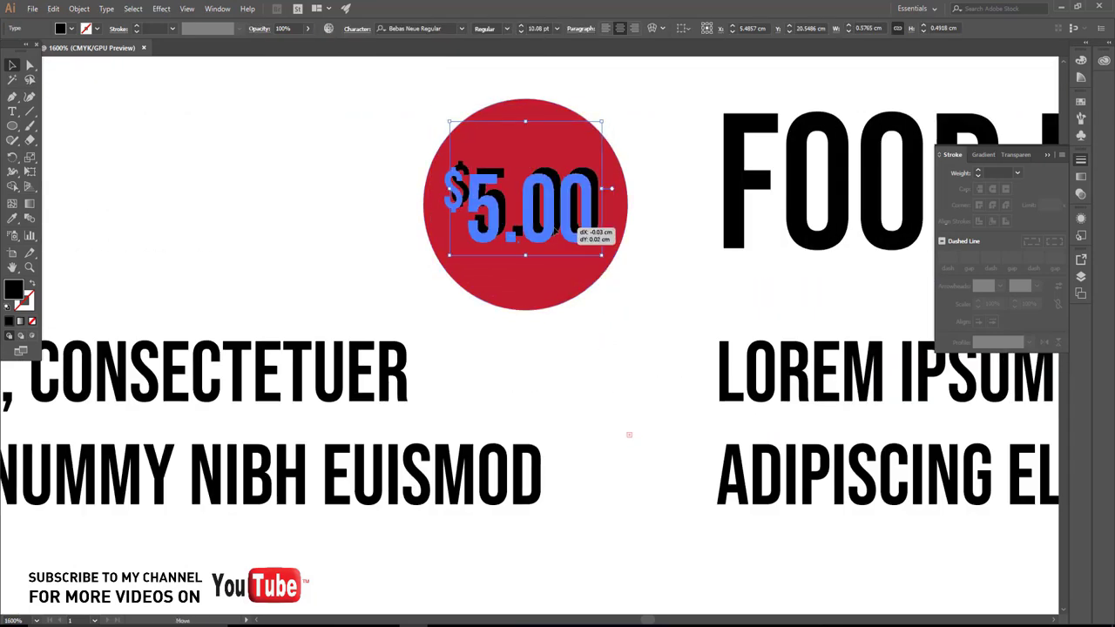
click(70, 28)
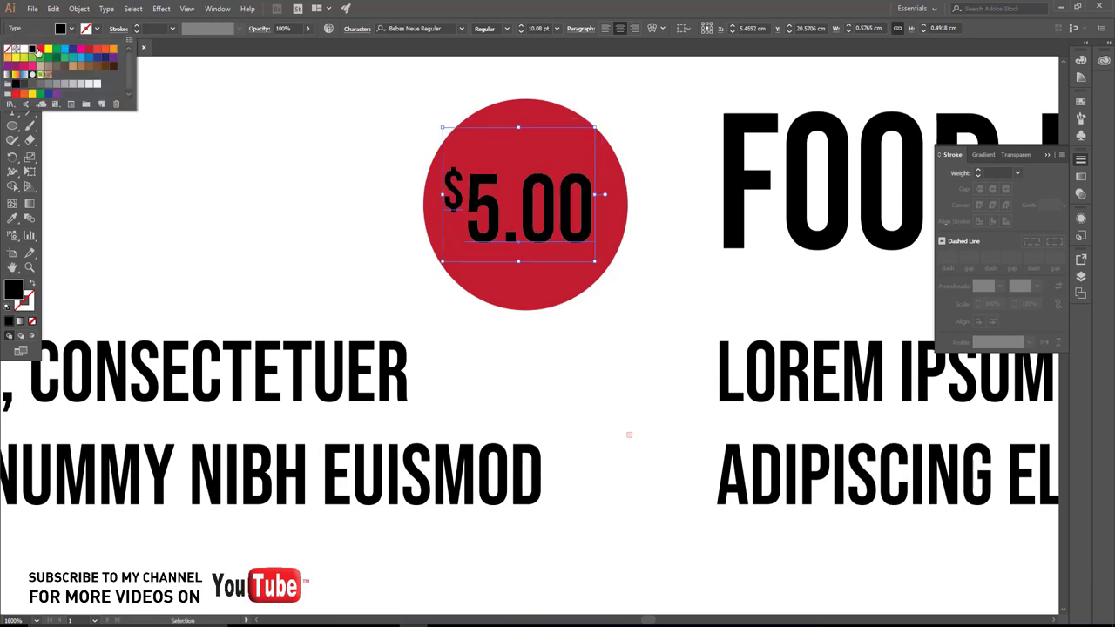
click(23, 50)
click(202, 164)
scroll(356, 261, down, 2)
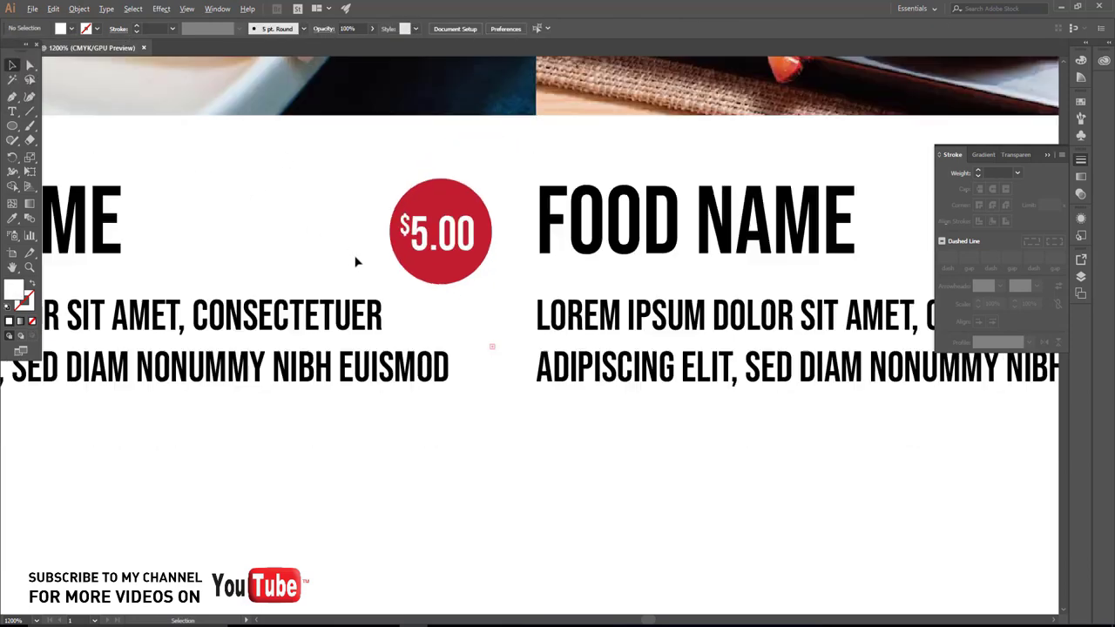
drag(367, 197, 486, 264)
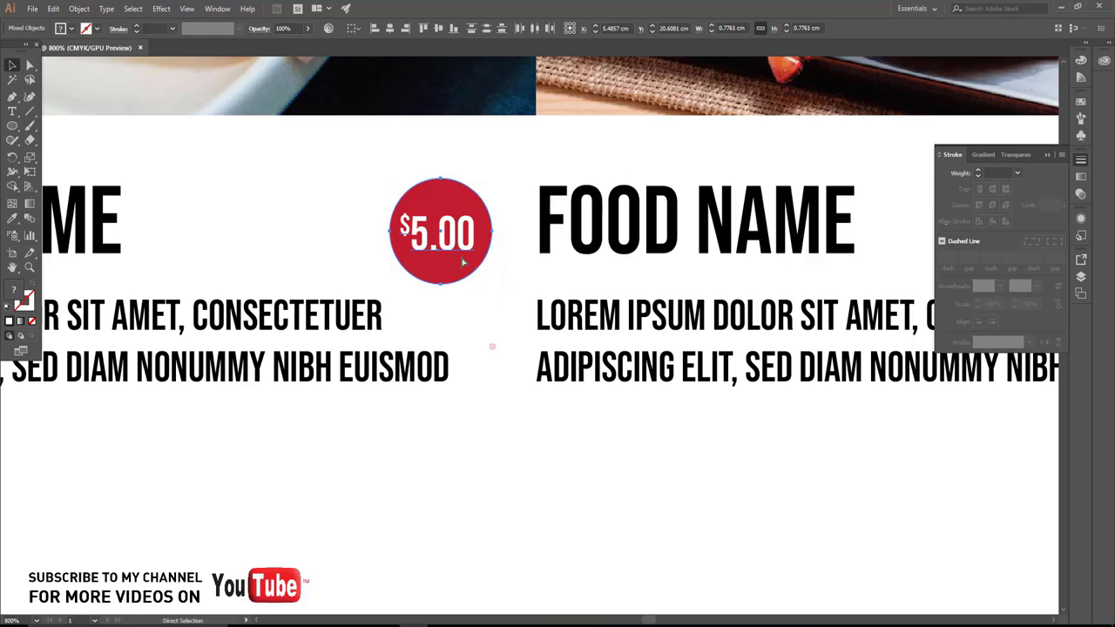
click(500, 280)
scroll(503, 279, down, 2)
Copy the red $5.00 price badge into the next menu column
scroll(480, 272, down, 1)
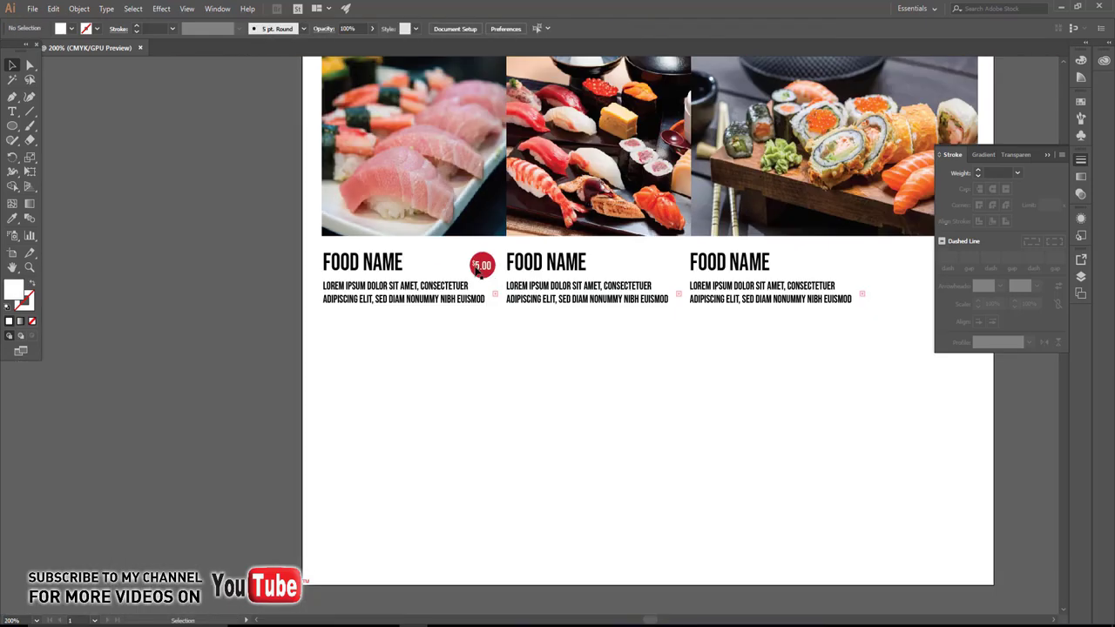
scroll(478, 271, up, 3)
click(495, 265)
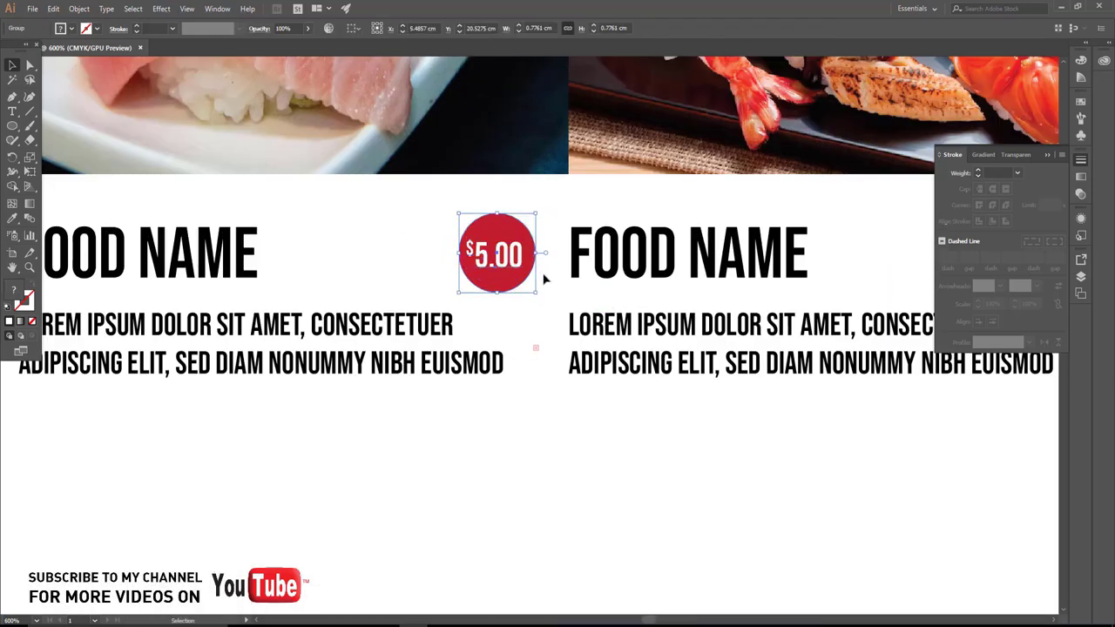
click(543, 279)
scroll(541, 277, down, 1)
scroll(514, 270, down, 1)
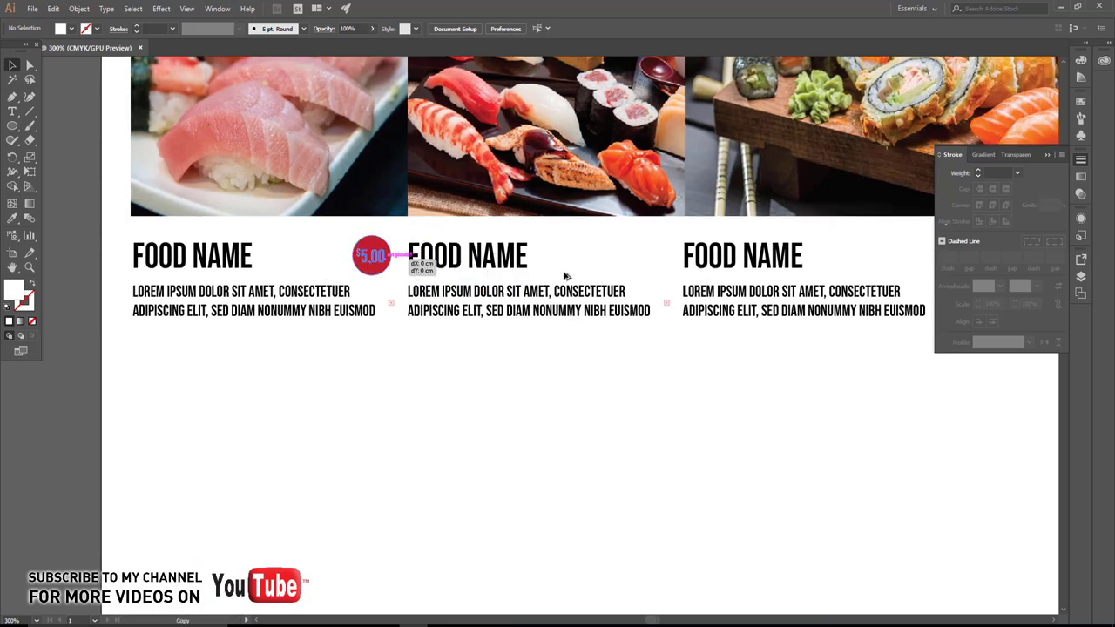
mouse_move(564, 275)
mouse_down()
mouse_move(669, 280)
mouse_move(362, 272)
mouse_move(803, 255)
mouse_up()
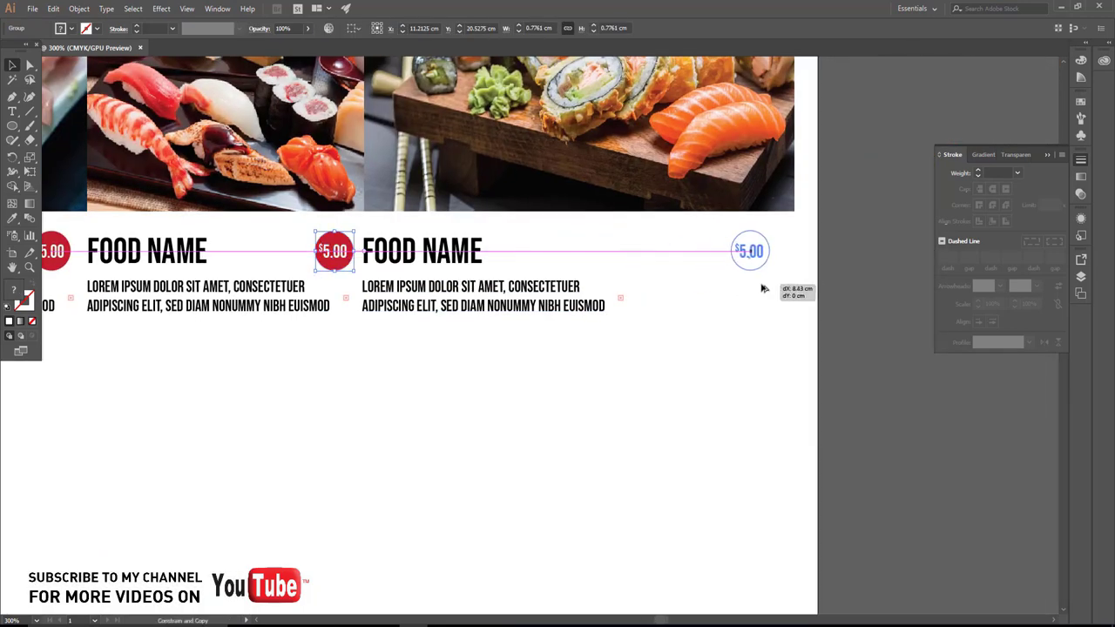
Move the third item's name and description right and widen the description
click(514, 309)
shift+click(409, 258)
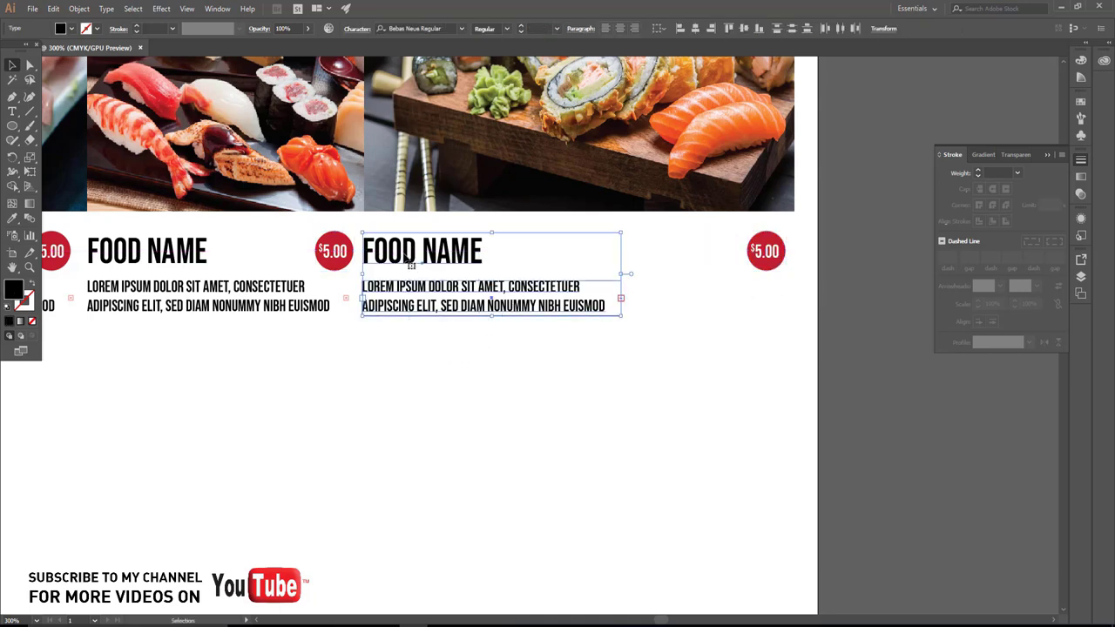
drag(410, 259, 420, 259)
click(502, 309)
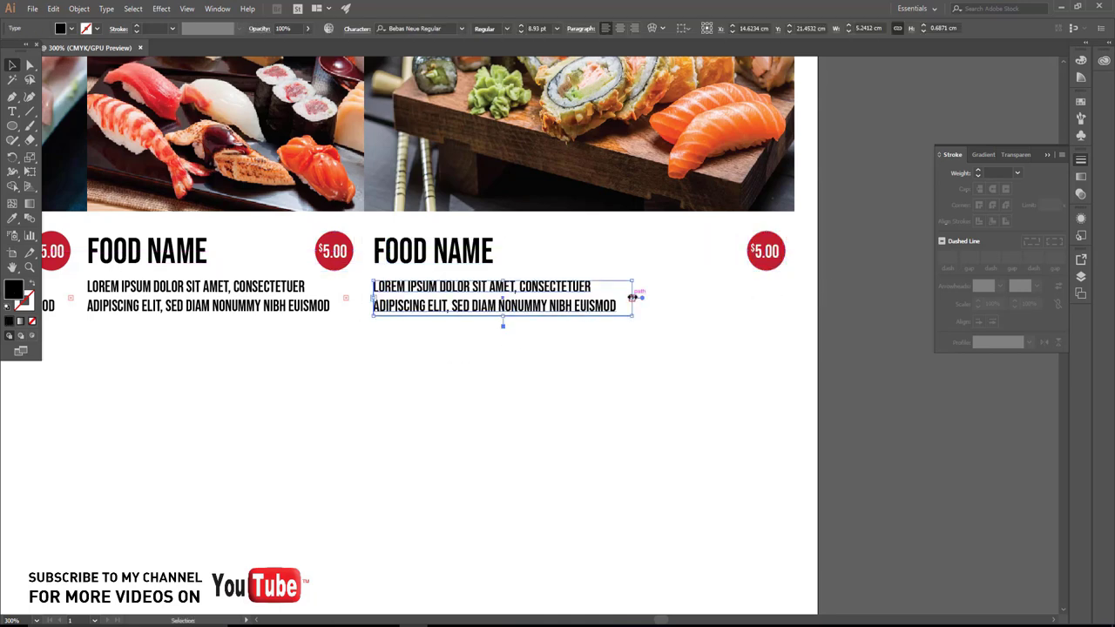
drag(631, 298, 778, 307)
Duplicate the two left menu items straight down to start a second row
click(697, 385)
key(ctrl+minus)
key(ctrl+minus)
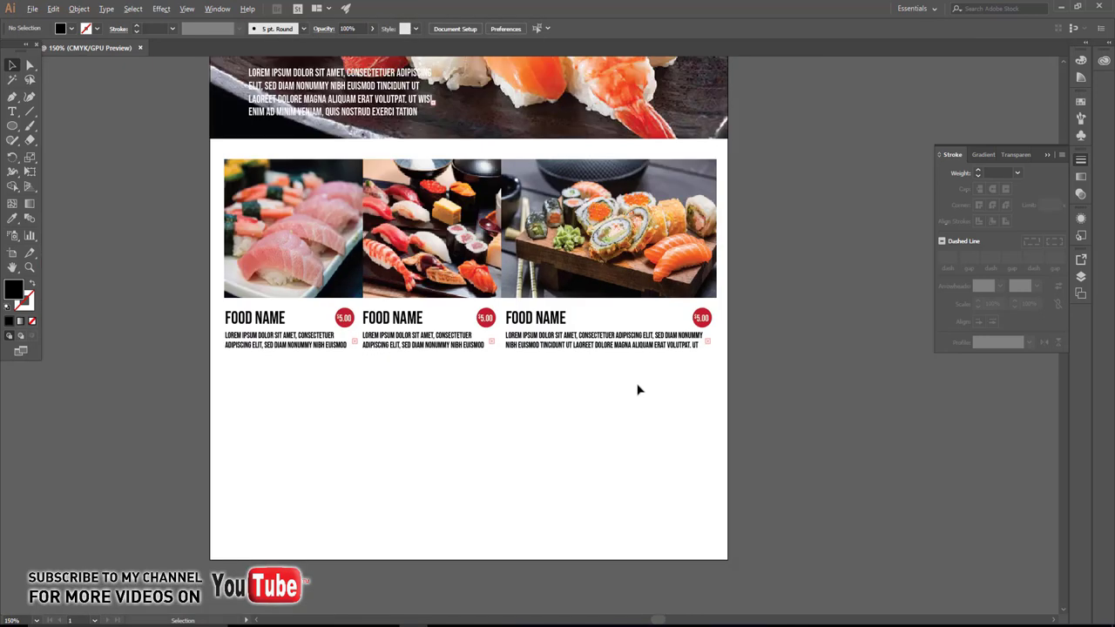
drag(637, 389, 675, 400)
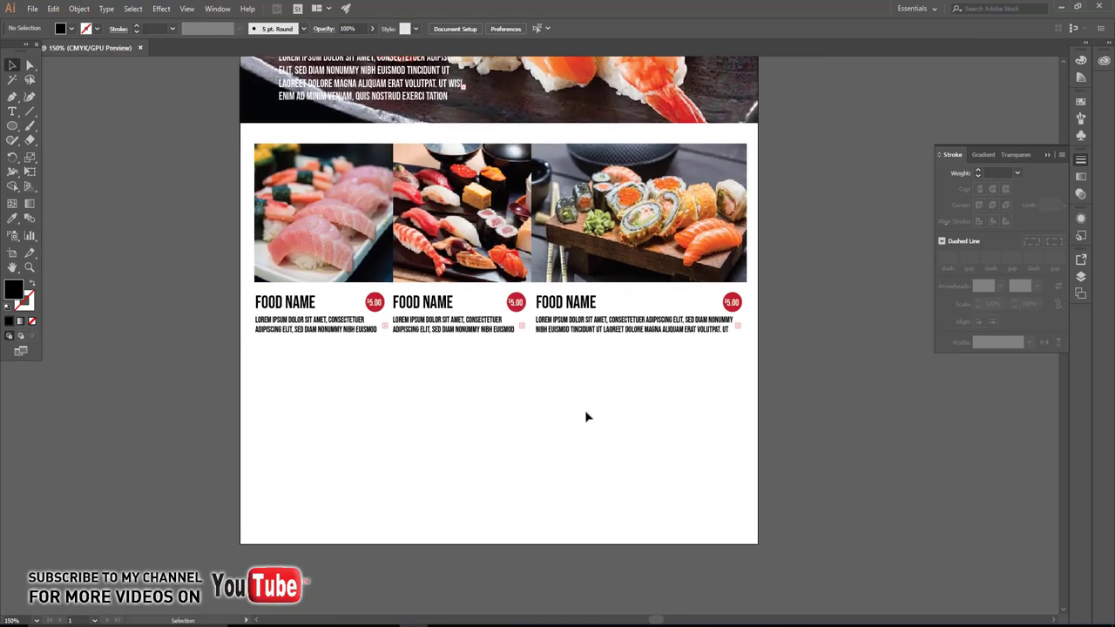
drag(275, 274, 514, 378)
drag(431, 213, 430, 410)
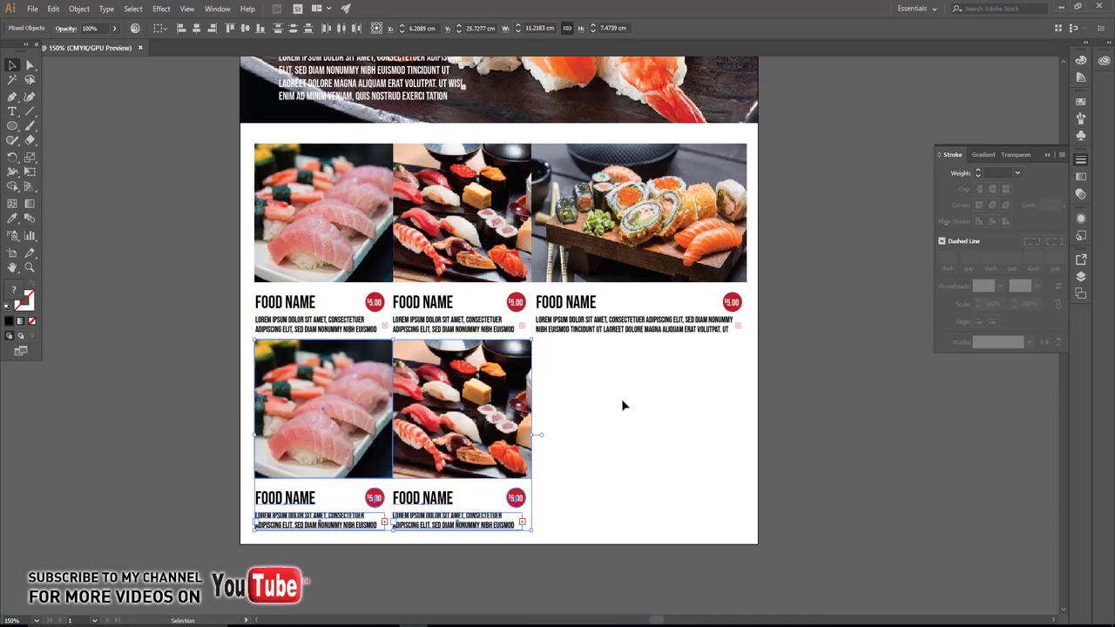
click(622, 403)
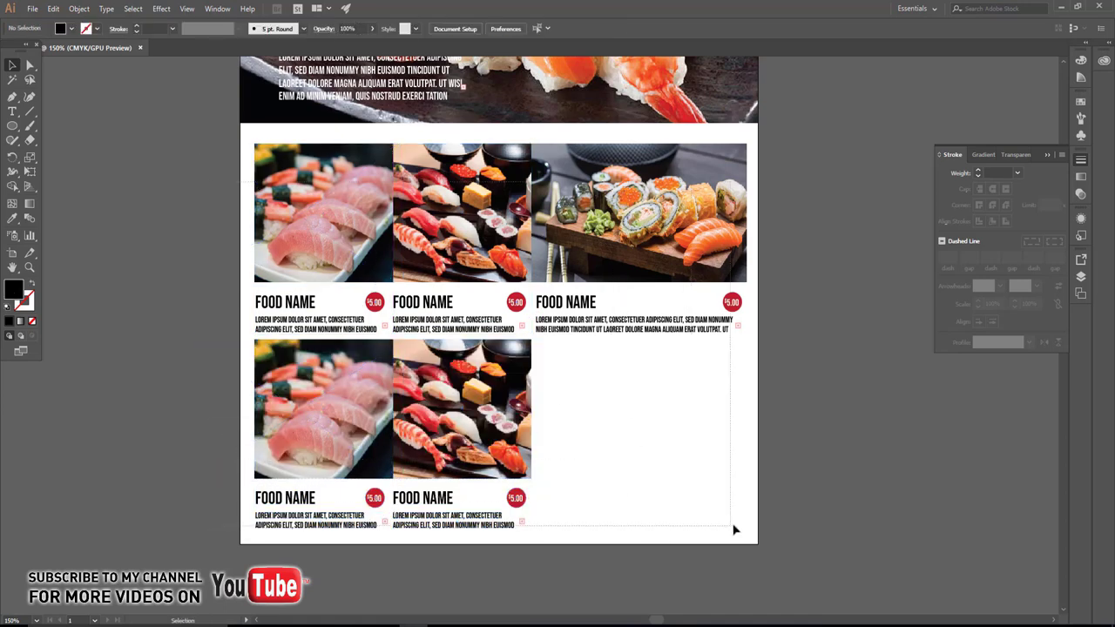
Nudge the whole menu grid up slightly
drag(599, 464, 734, 528)
key(Up)
key(Up)
key(Up)
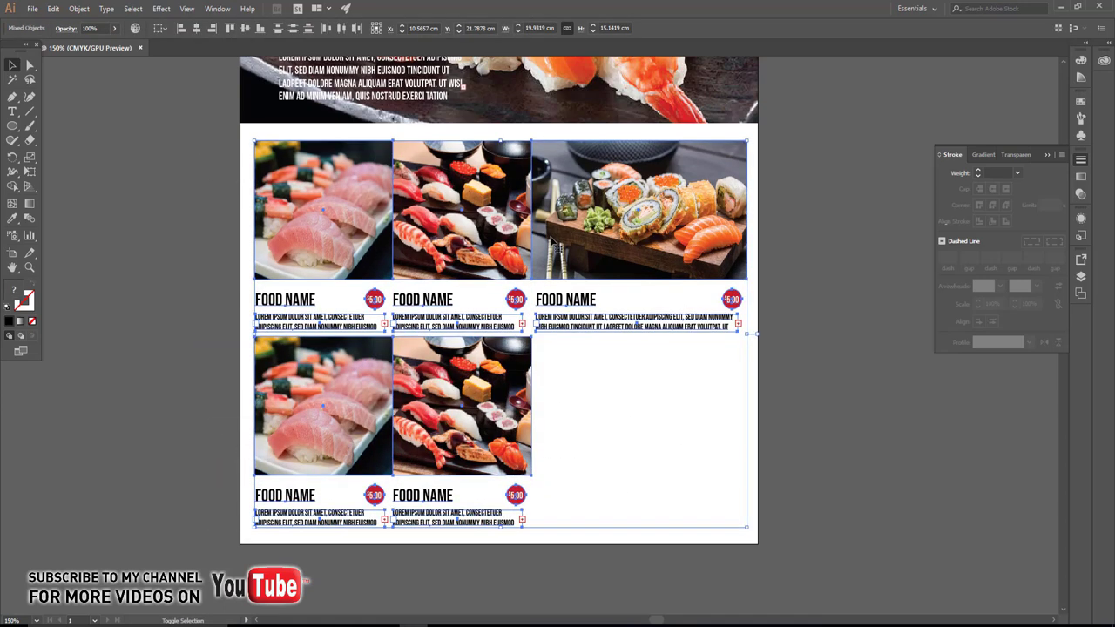
key(shift+Up)
key(Up)
key(Down)
key(Down)
key(Down)
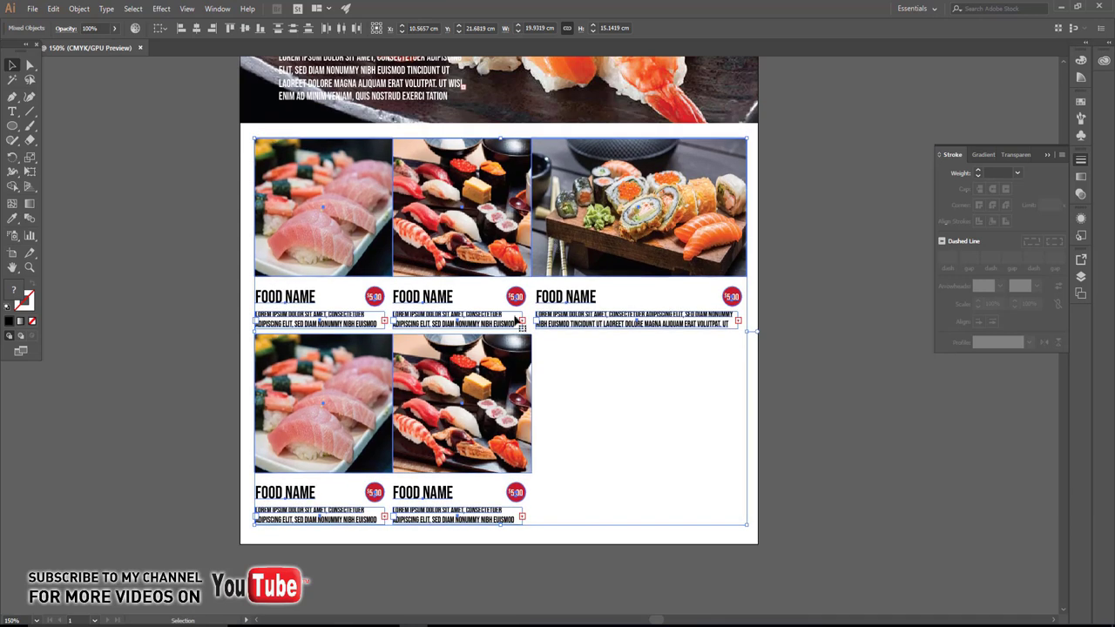
click(583, 460)
Copy the bottom pair right to make four, then shrink the row to page width
scroll(603, 491, up, 2)
mouse_move(603, 492)
mouse_down()
mouse_move(400, 390)
mouse_move(515, 404)
mouse_move(649, 397)
mouse_up()
click(880, 520)
click(388, 358)
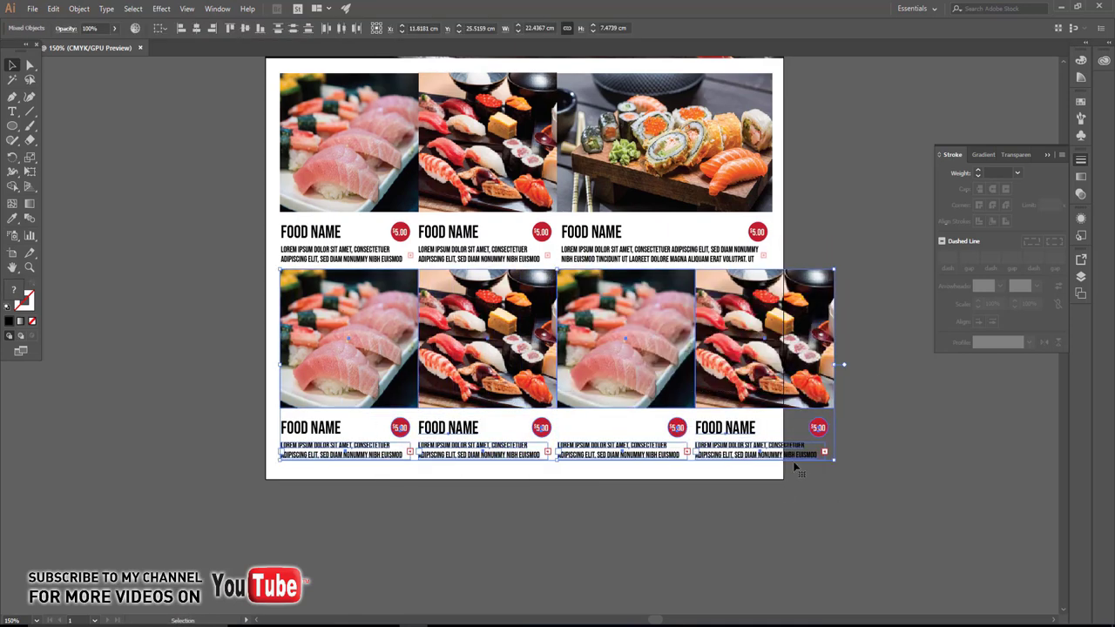
drag(837, 464, 774, 454)
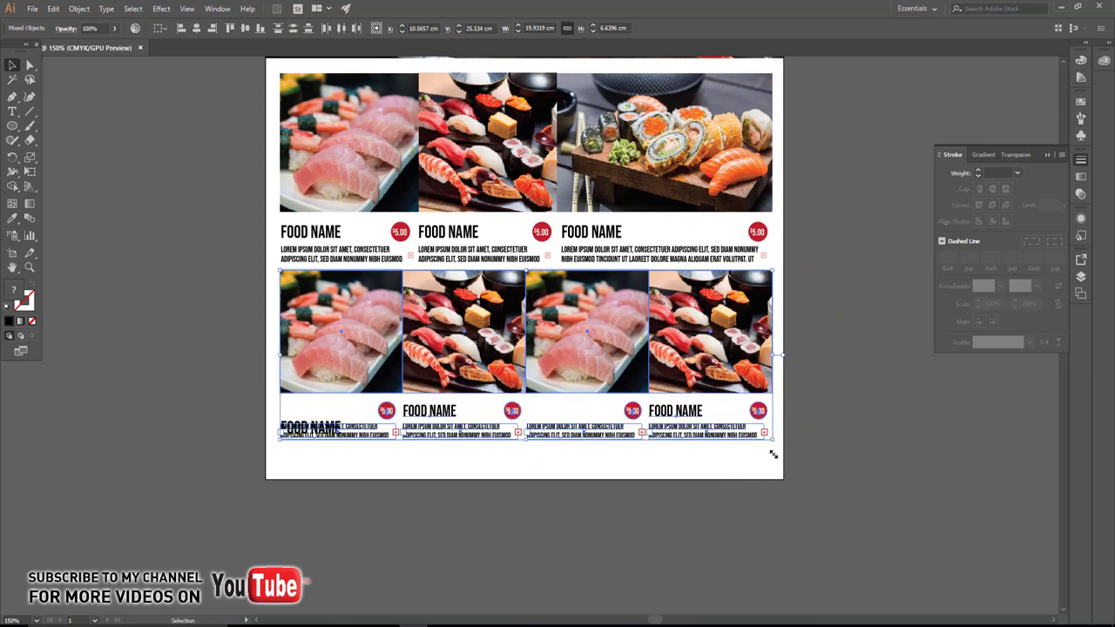
key(Down)
key(Down)
key(Down)
key(Down)
key(Down)
key(Up)
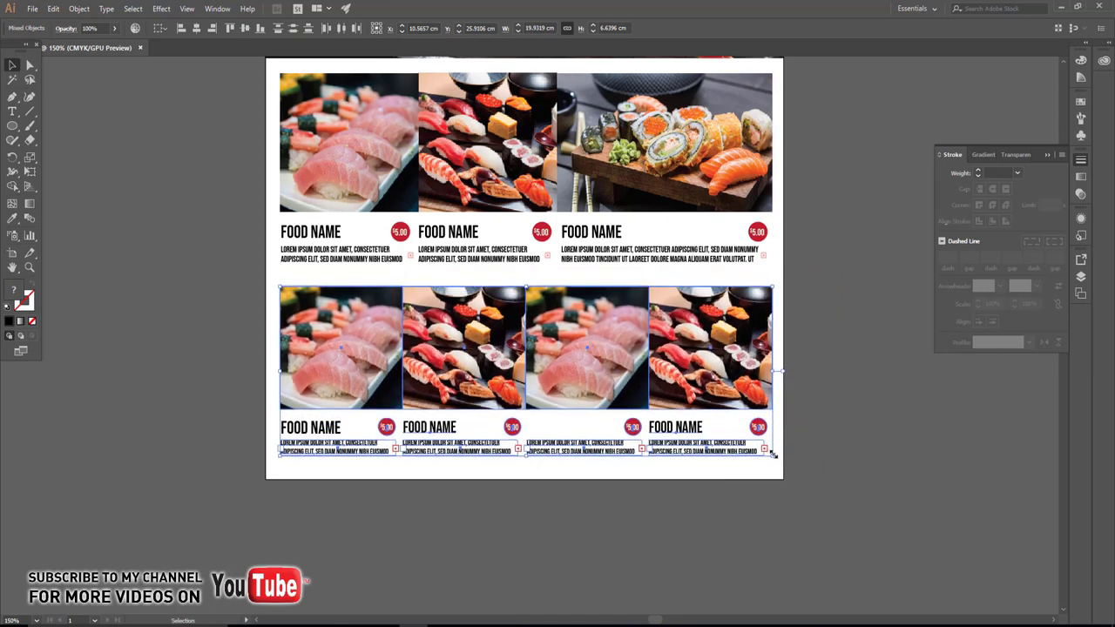
click(821, 398)
drag(821, 398, 831, 415)
Relink the bottom-left photo to the mixed sushi platter image and scale it to fill its frame
click(349, 366)
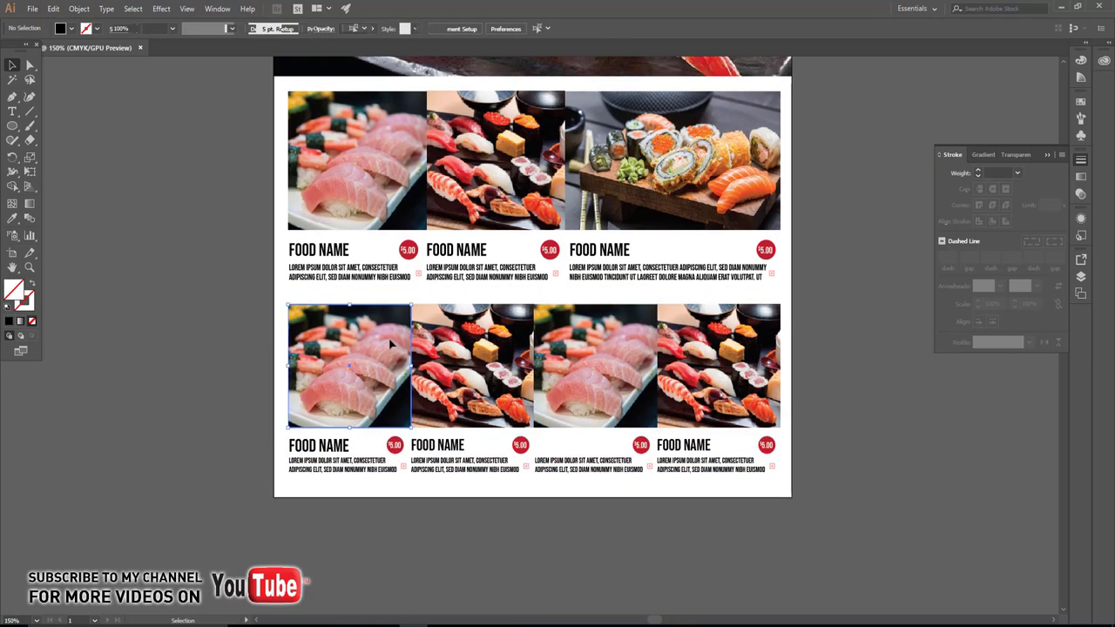
click(78, 30)
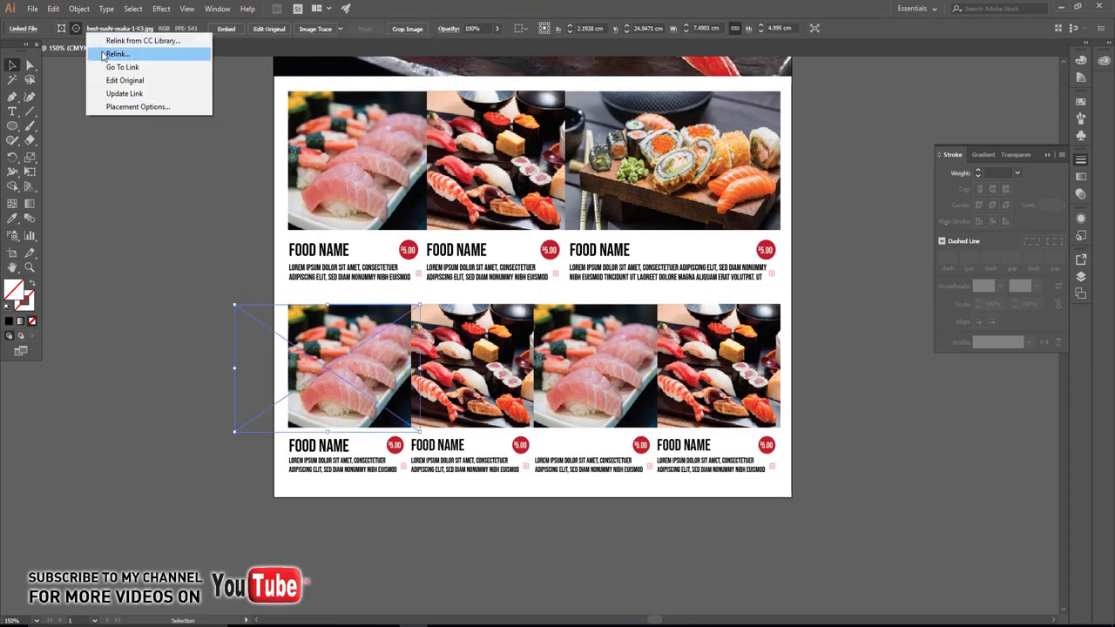
click(101, 50)
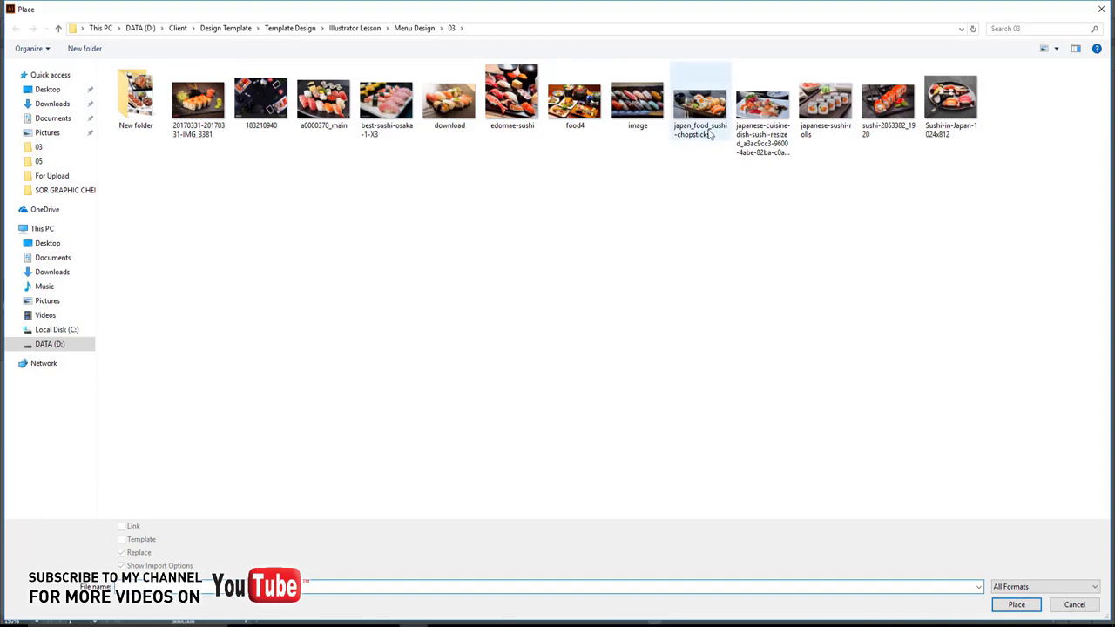
click(751, 108)
double_click(750, 105)
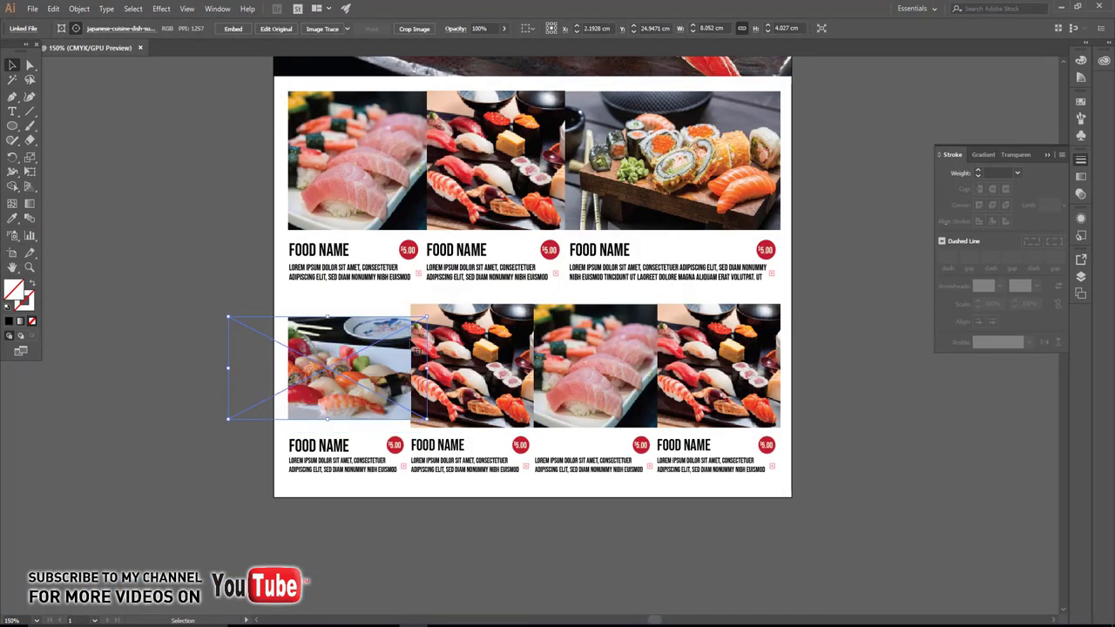
drag(425, 319, 454, 296)
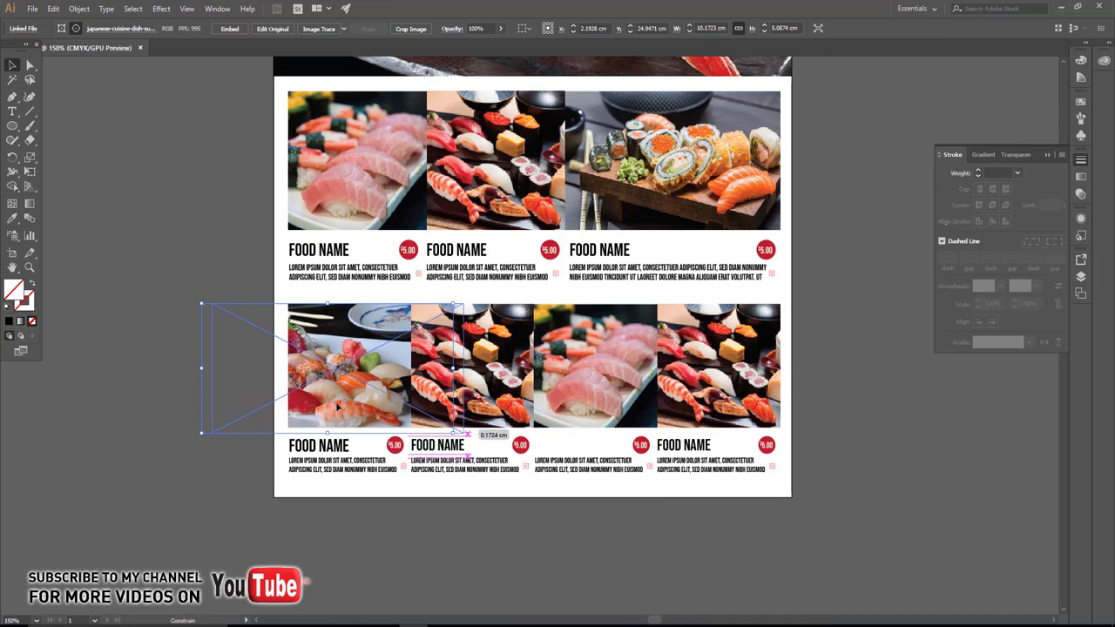
drag(324, 410, 342, 426)
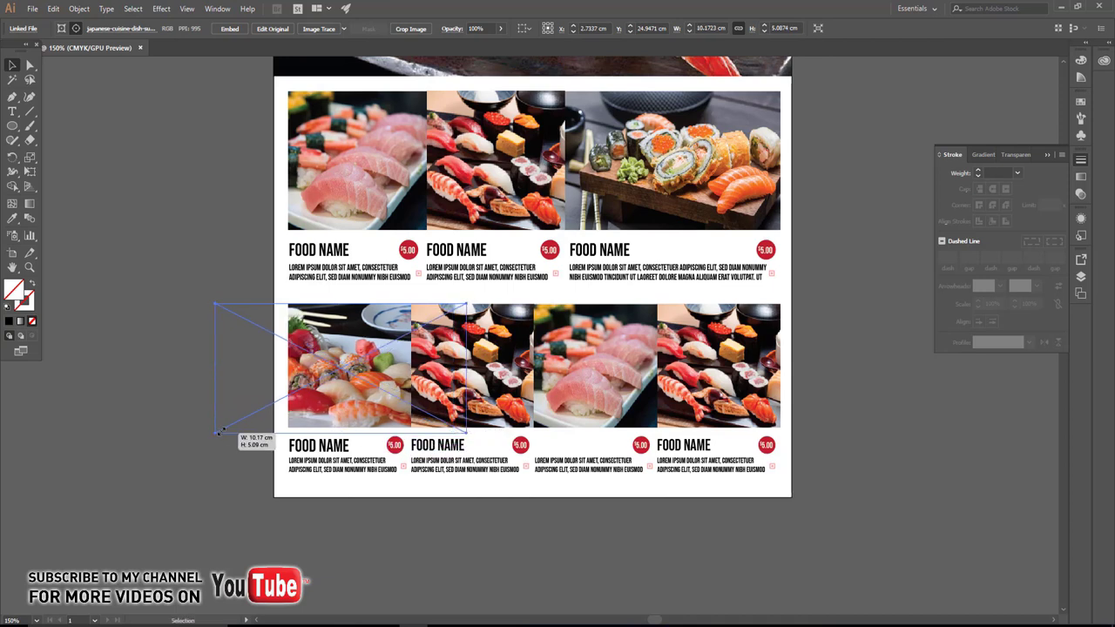
drag(219, 432, 222, 433)
Relink the second bottom photo to the japanese-sushi-rolls image, enlarged to fill its cell
double_click(471, 369)
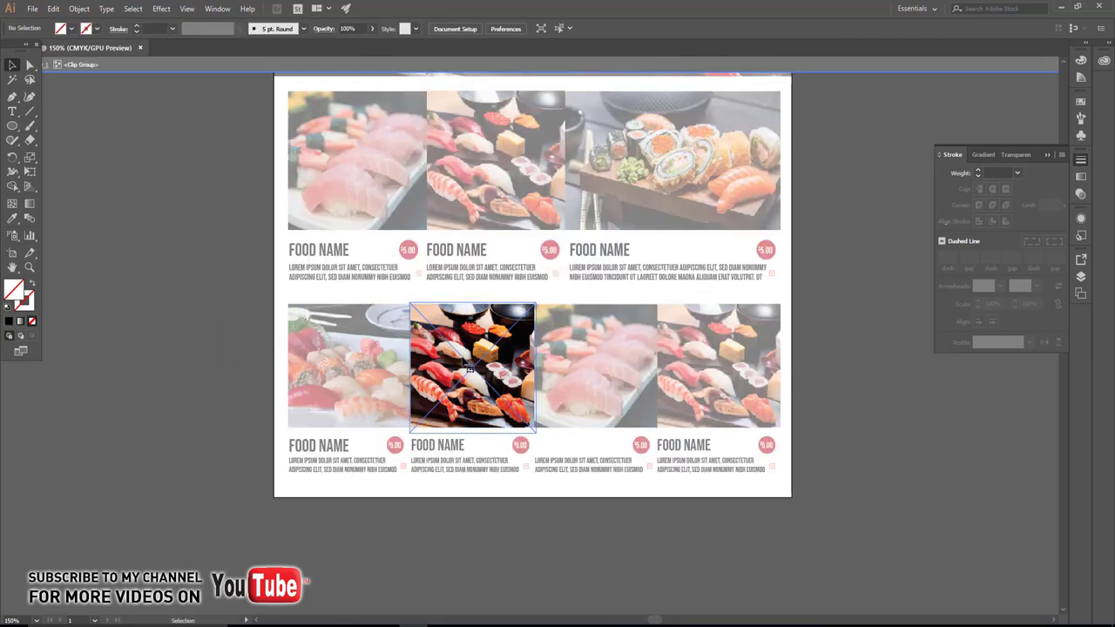
click(96, 28)
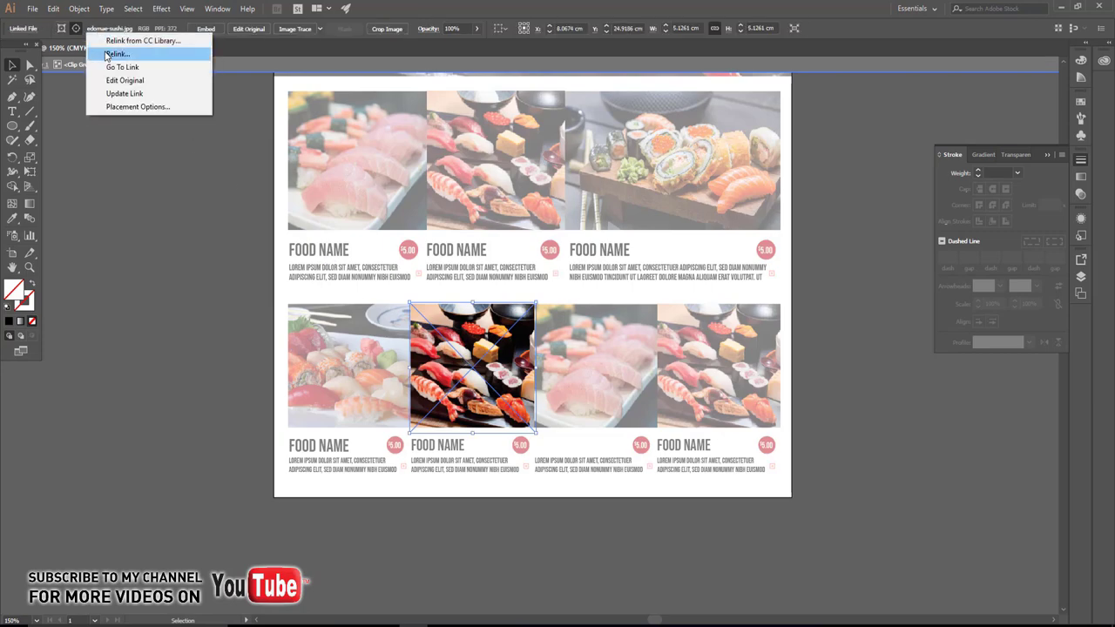
click(113, 50)
double_click(825, 105)
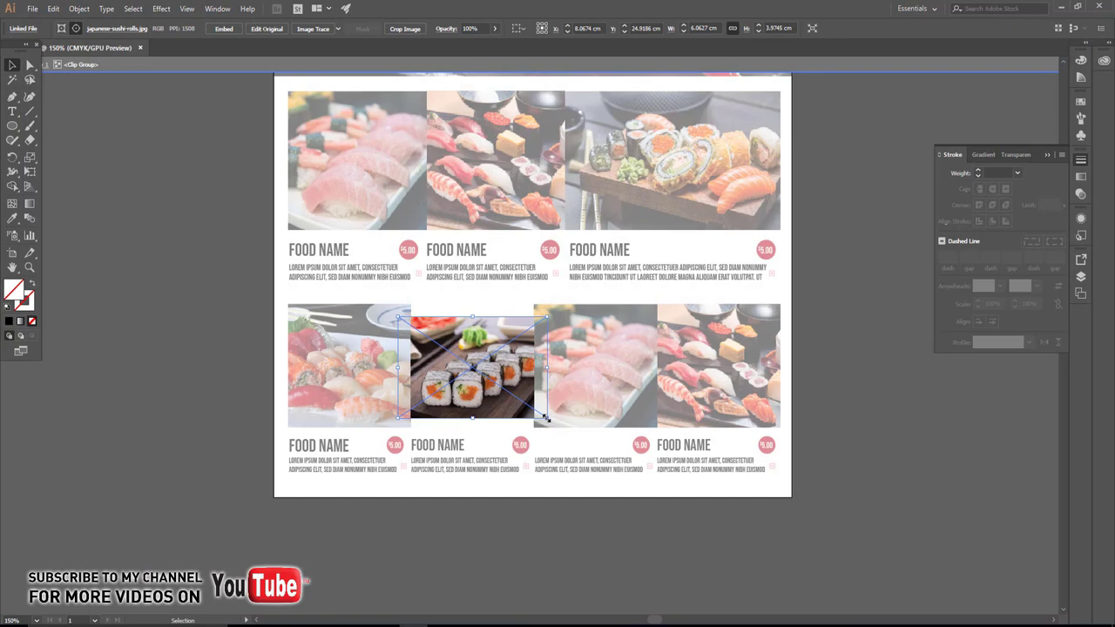
drag(545, 419, 568, 442)
click(634, 496)
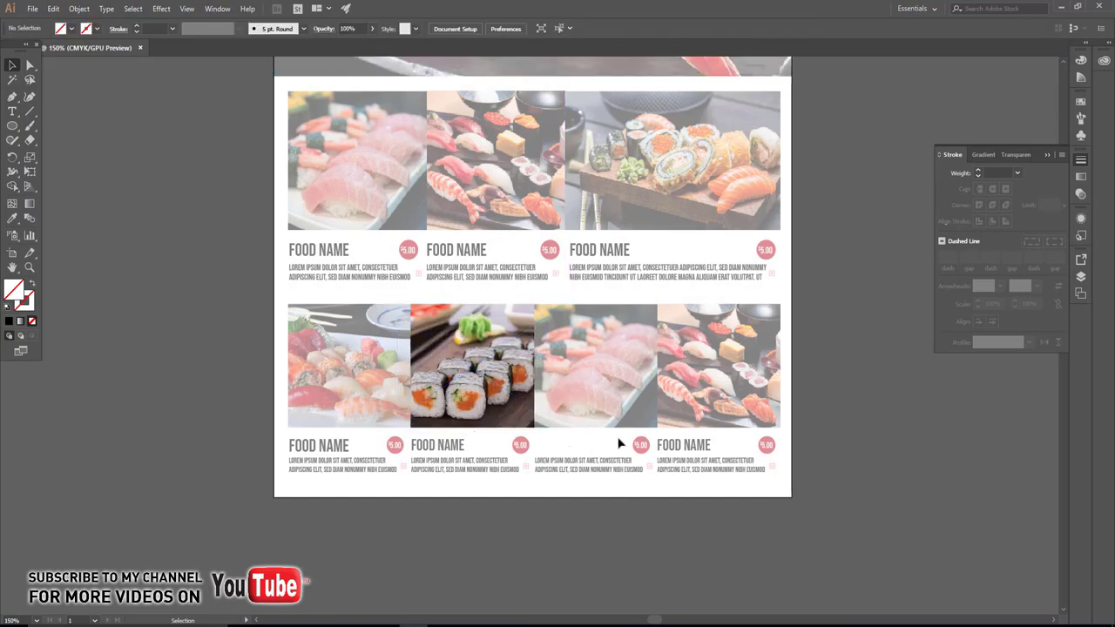
click(595, 368)
Relink the third bottom photo to the sushi-2853382_1920 salmon roll image and shift it right in its frame
double_click(595, 368)
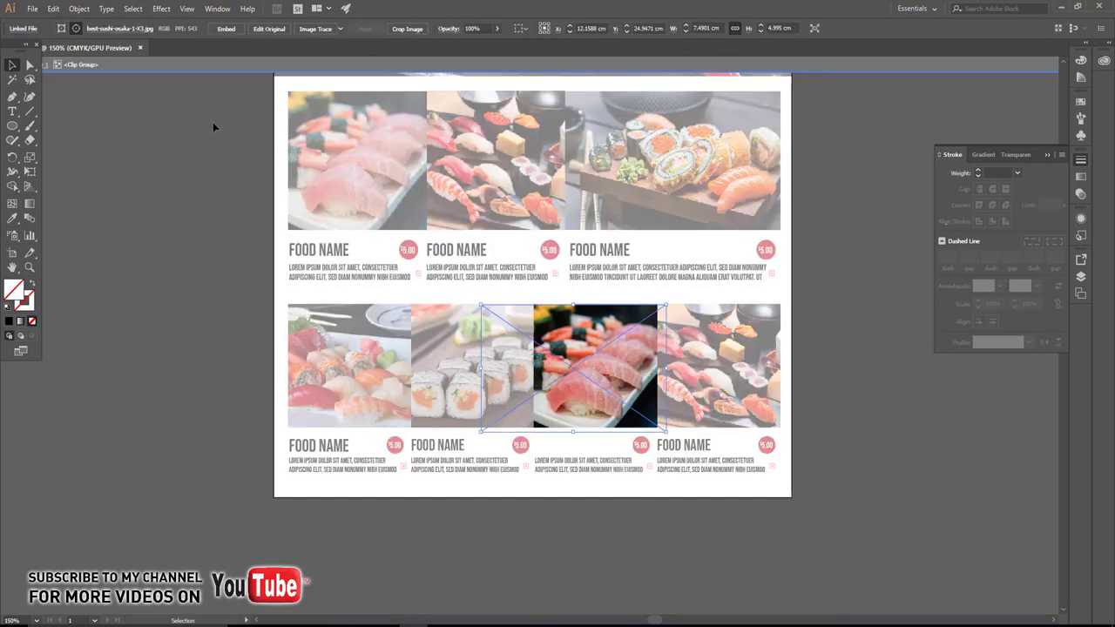
click(93, 28)
click(114, 53)
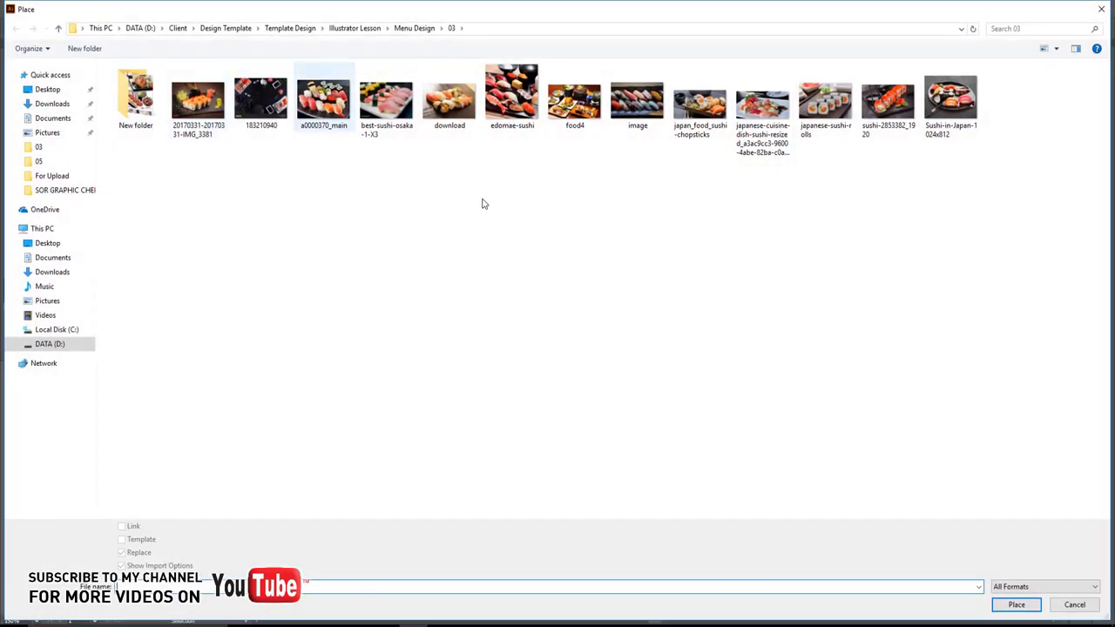
click(890, 122)
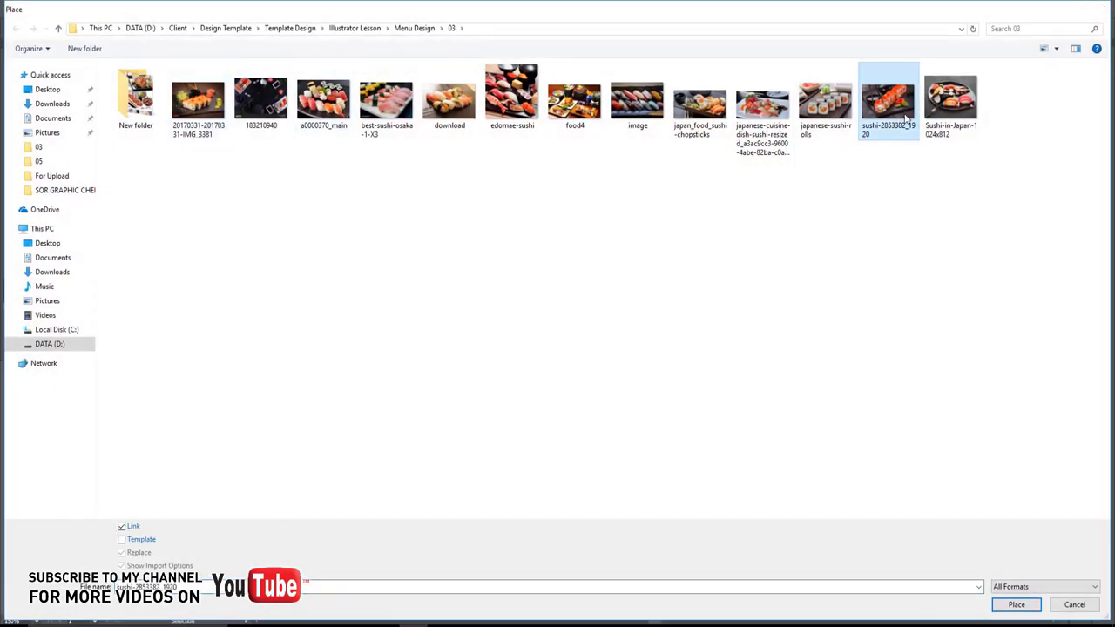
double_click(906, 119)
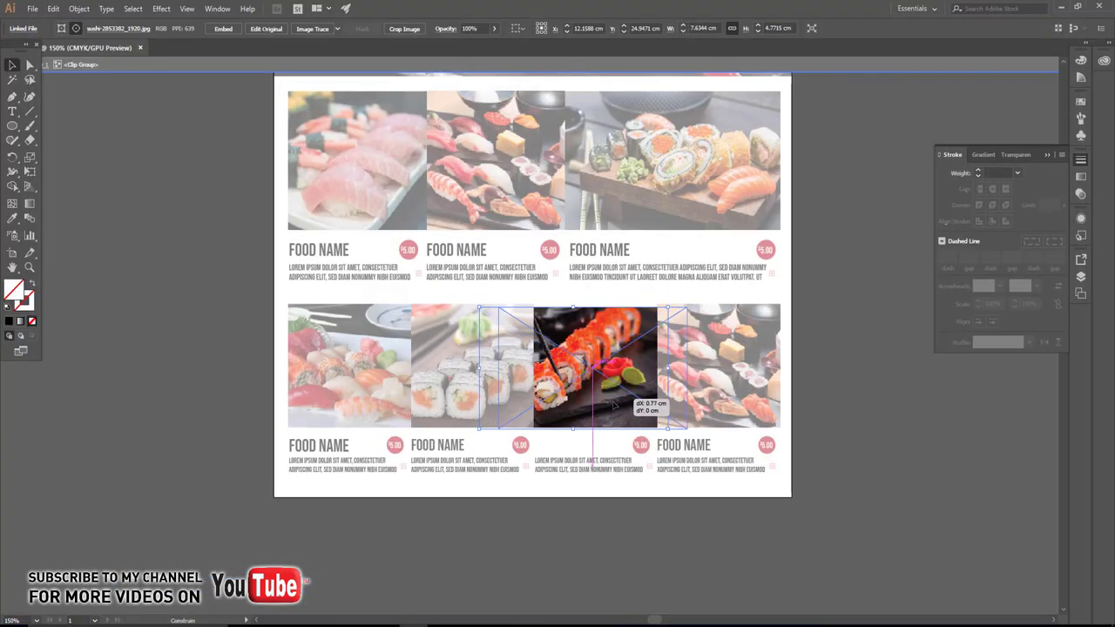
drag(592, 404, 615, 404)
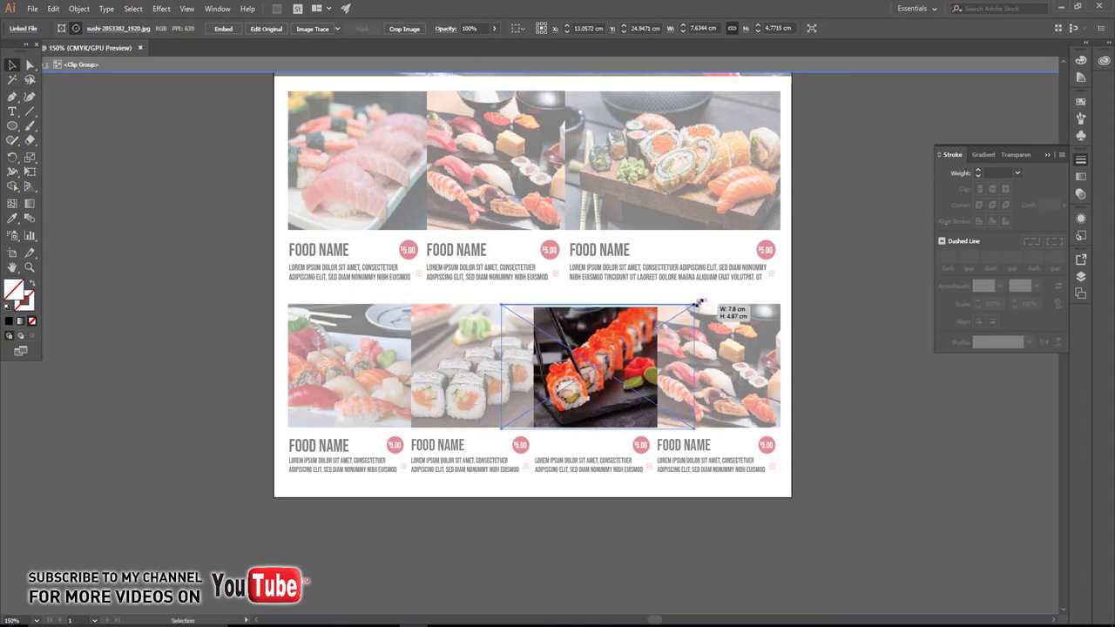
double_click(869, 439)
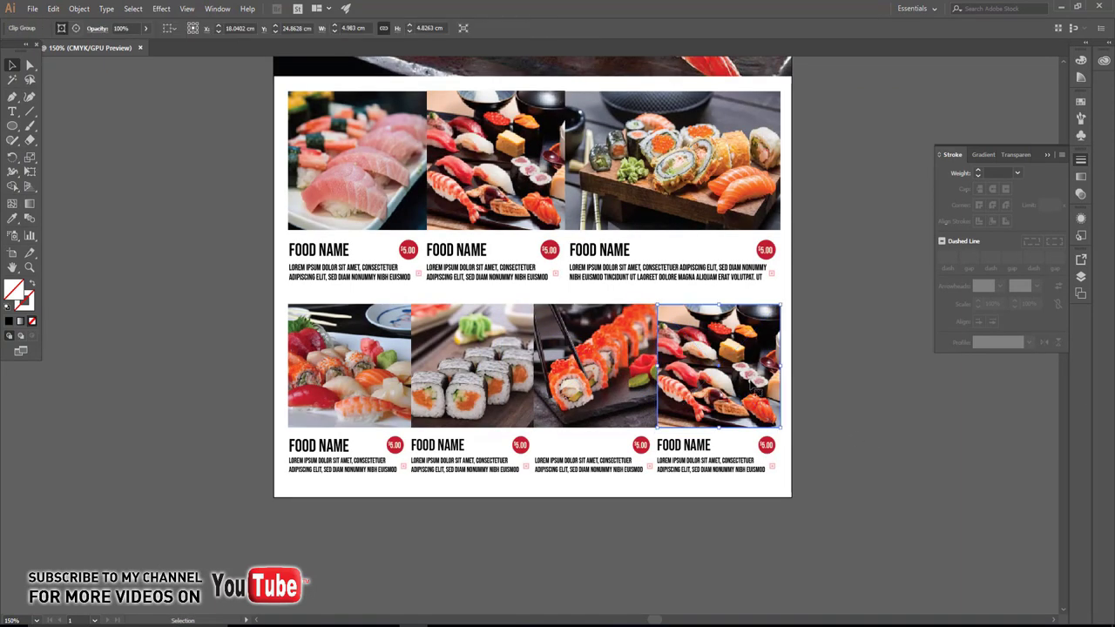
Relink the bottom-right photo to Sushi-in-Japan-1024x812, enlarged to fill its frame
double_click(751, 382)
click(84, 30)
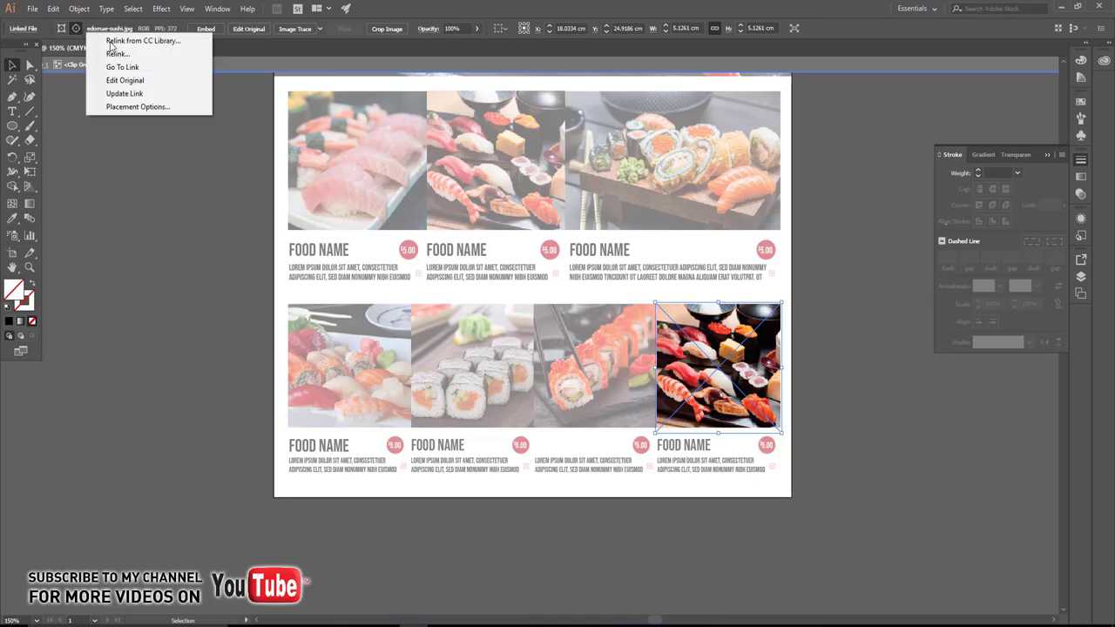
click(113, 54)
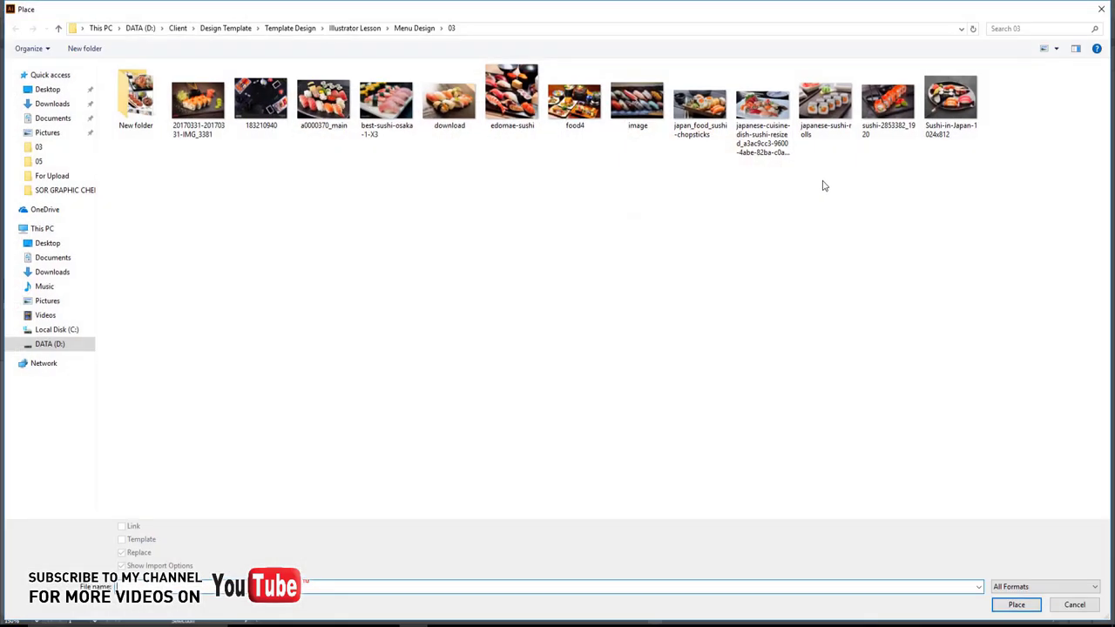
double_click(925, 107)
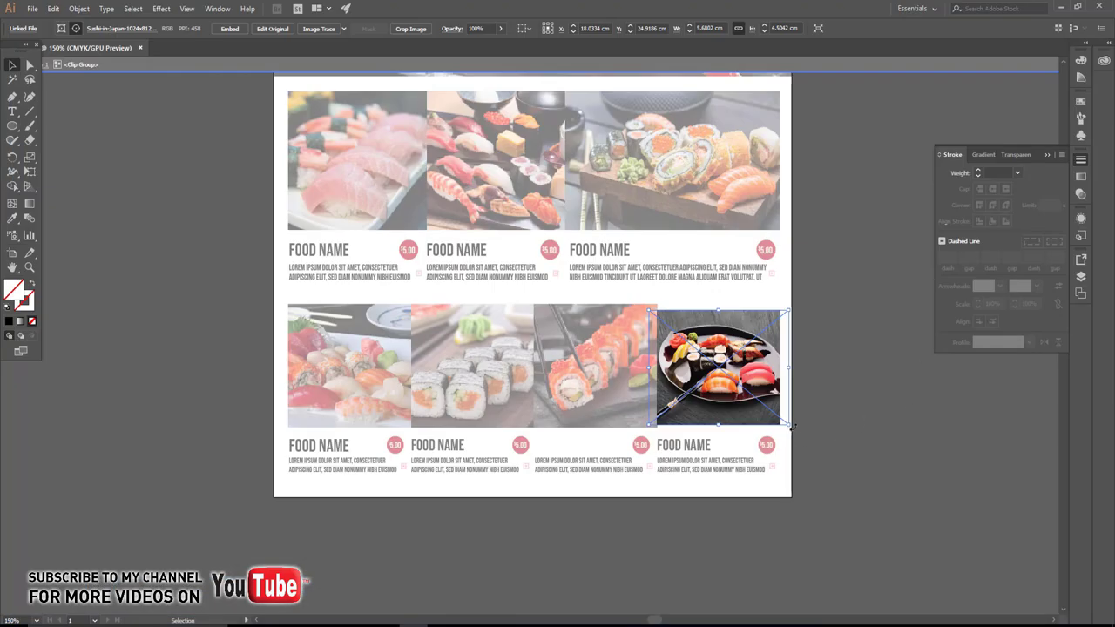
drag(787, 424, 797, 428)
double_click(836, 405)
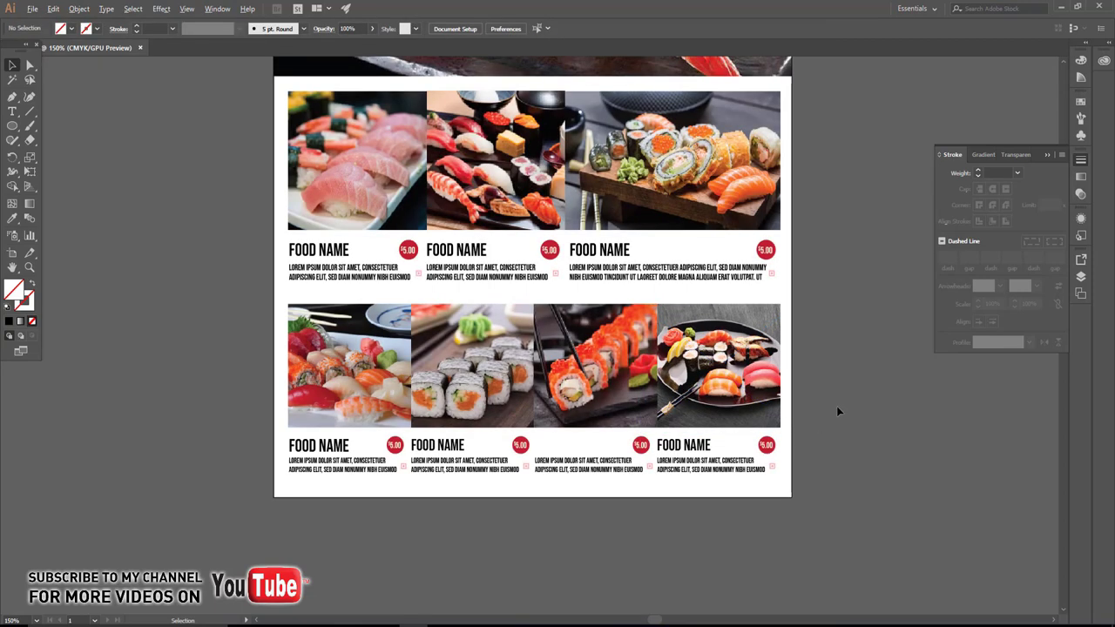
Nudge the second row of photos and text up one arrow-key step
scroll(836, 406, down, 1)
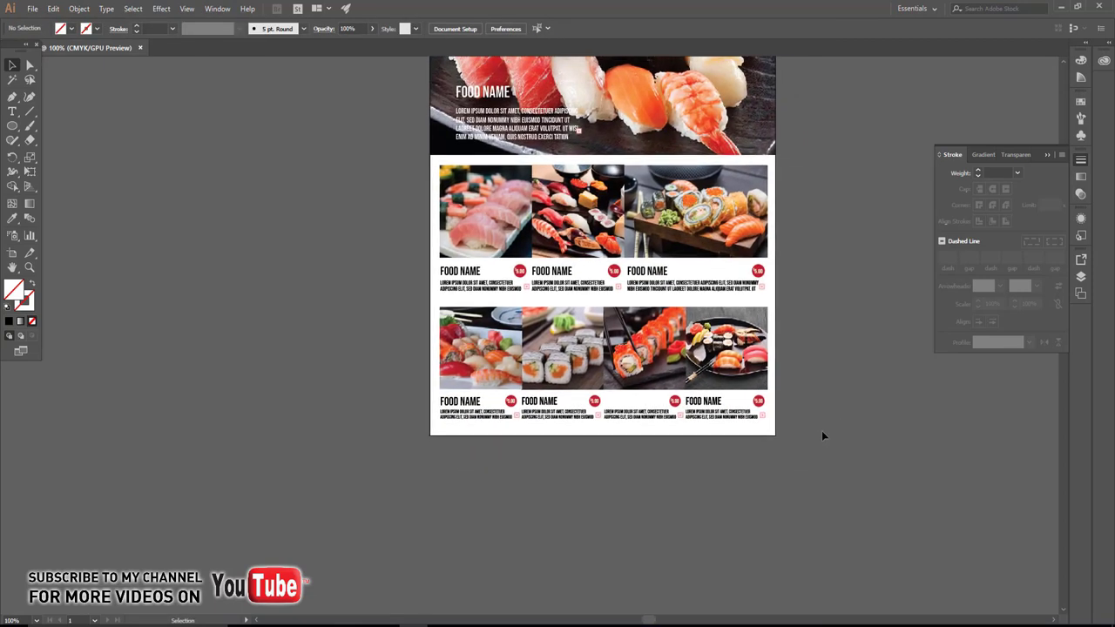
scroll(770, 446, up, 1)
click(322, 275)
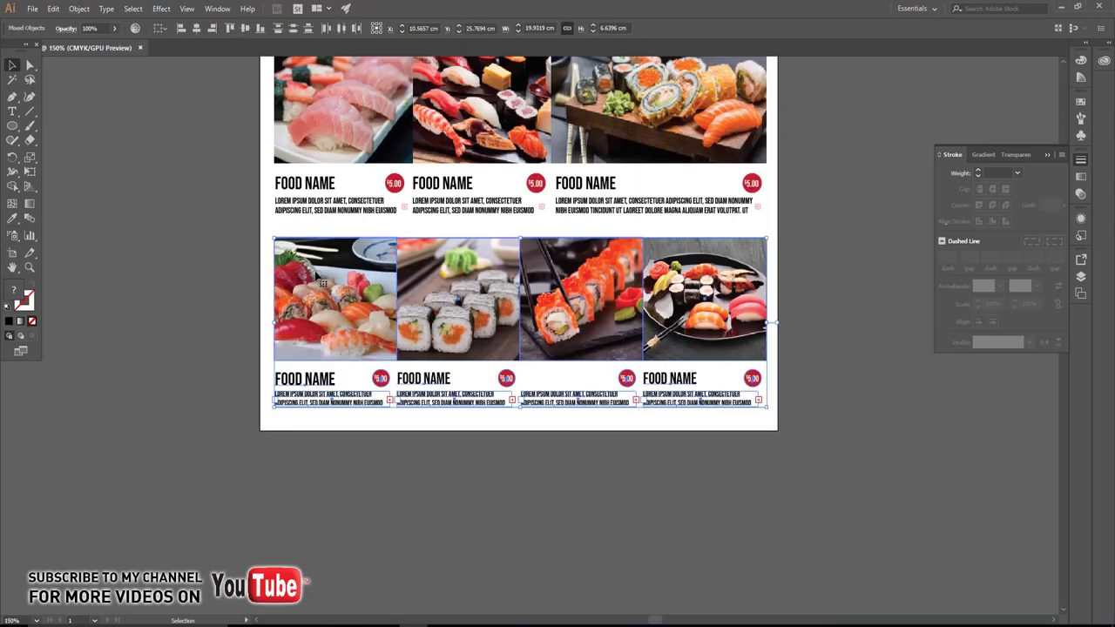
key(Up)
key(Up)
key(Up)
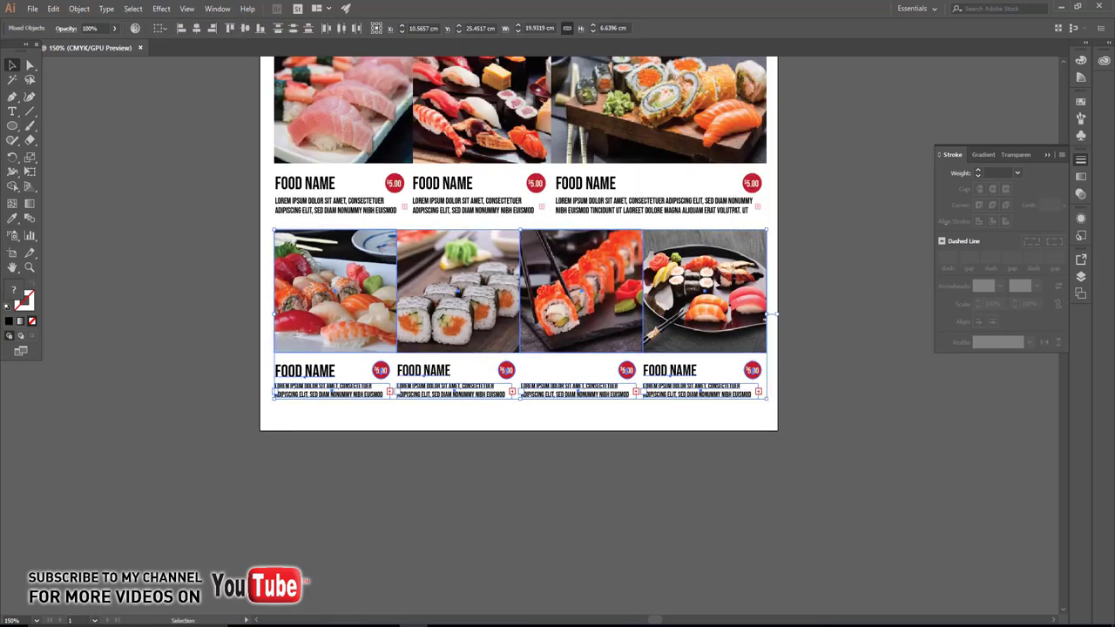
click(846, 425)
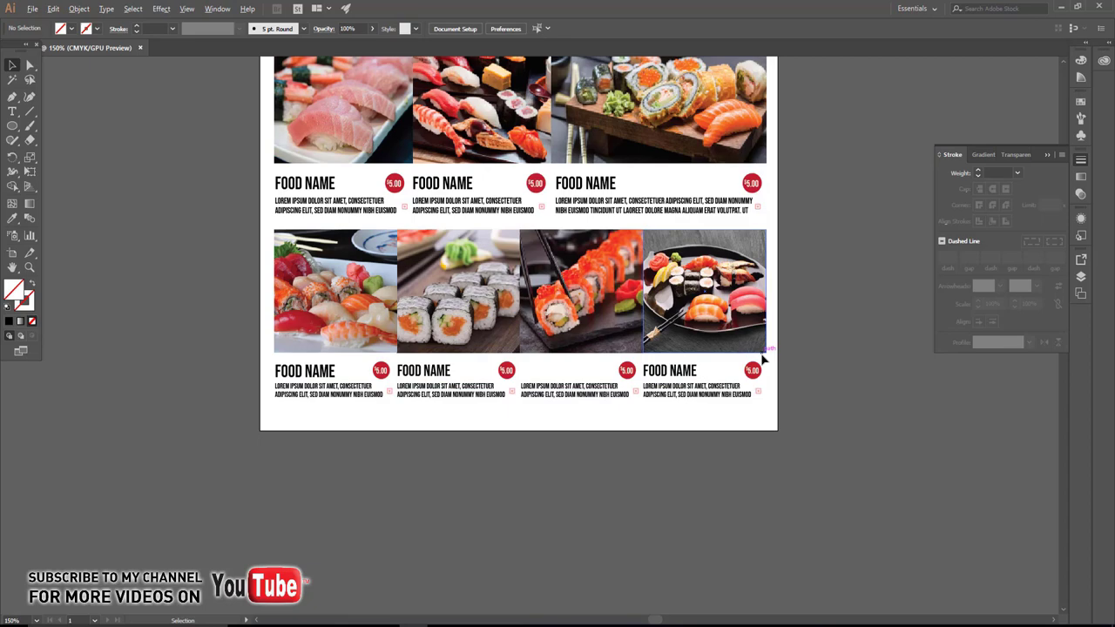
Enter and exit isolation mode on the third food photo group to check it
scroll(763, 359, down, 1)
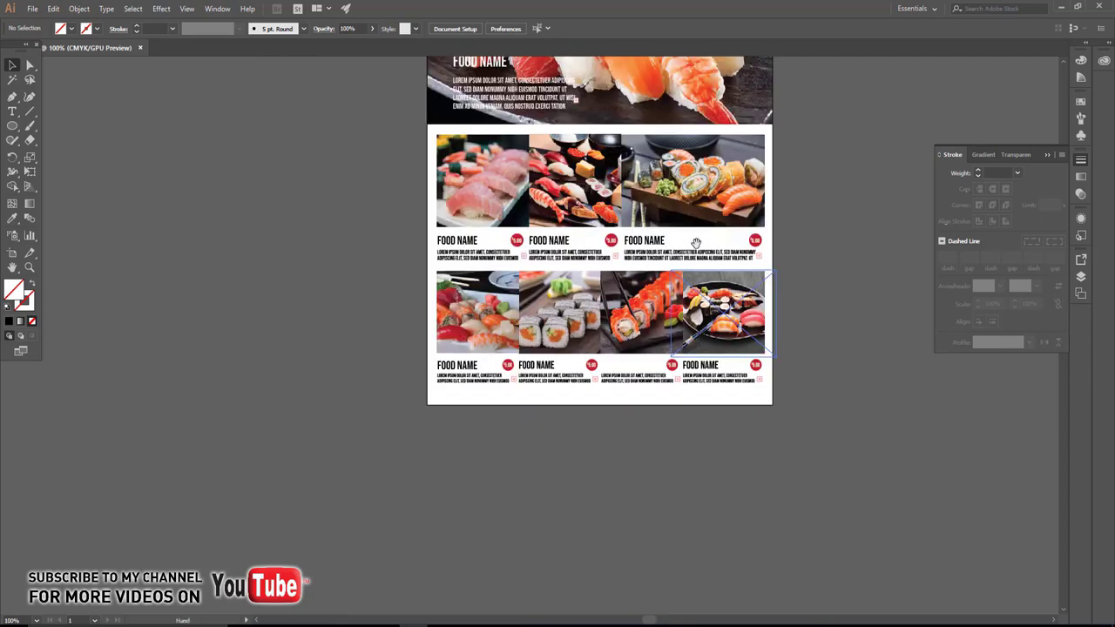
scroll(778, 287, up, 3)
scroll(777, 287, up, 1)
scroll(654, 289, up, 2)
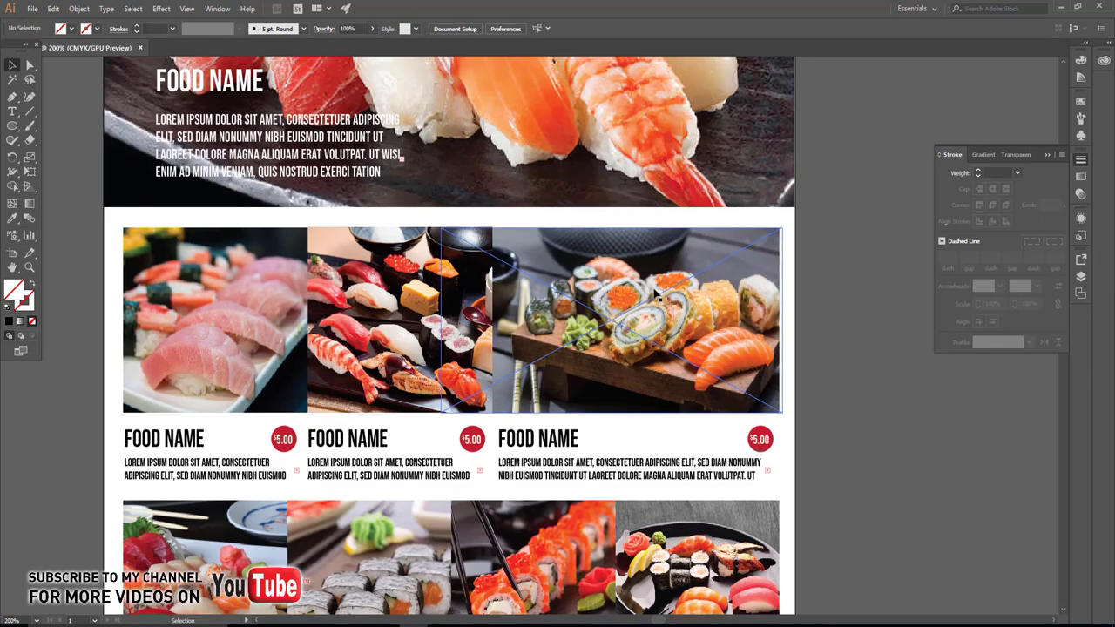
double_click(654, 289)
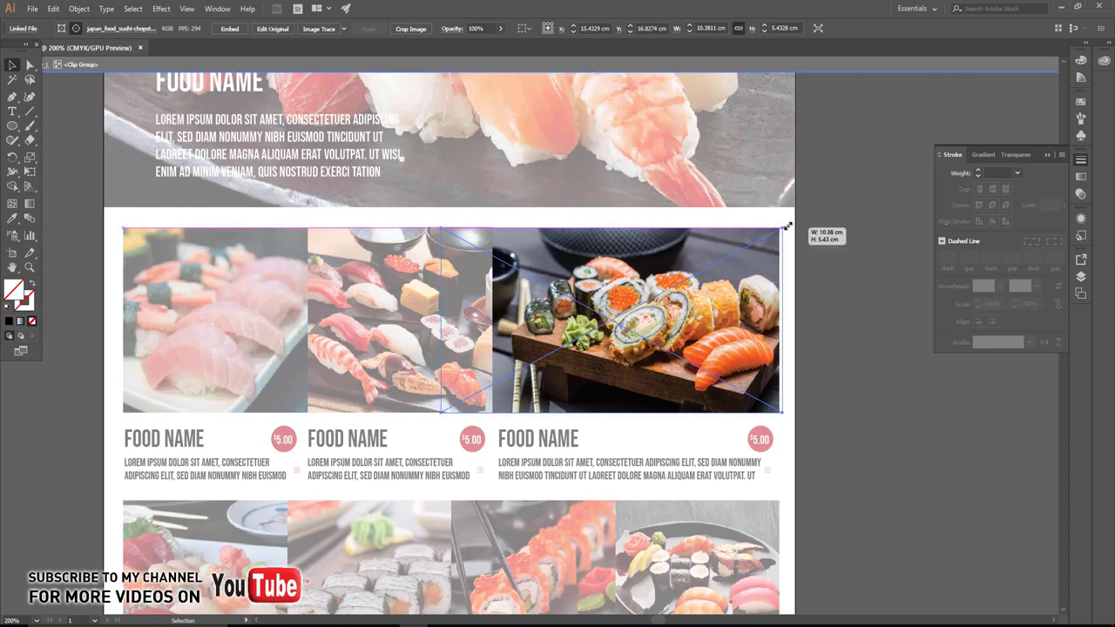
double_click(839, 264)
Select the header sushi photo and scroll around to review the full page layout
scroll(822, 282, down, 2)
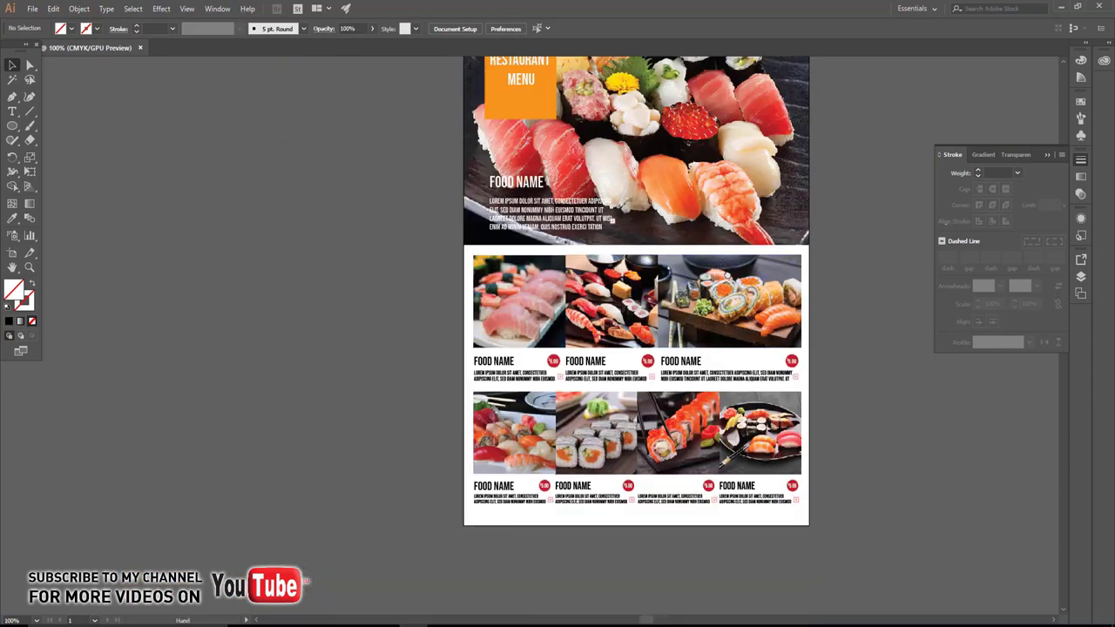
scroll(599, 384, up, 2)
click(599, 383)
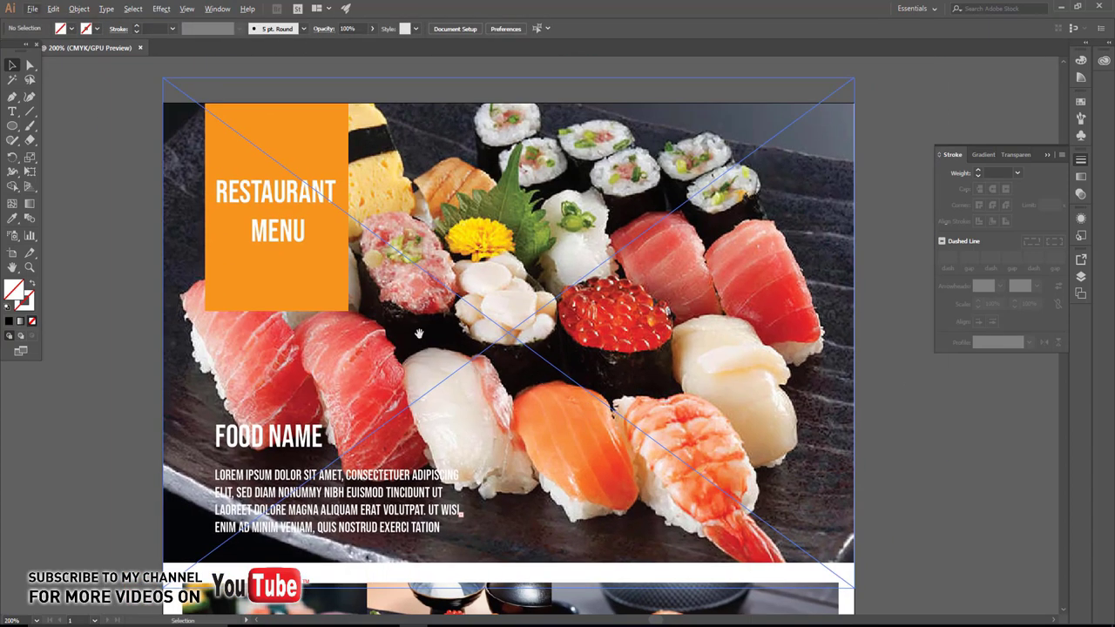
scroll(418, 331, left, 2)
scroll(483, 287, down, 2)
scroll(467, 344, down, 1)
scroll(467, 344, down, 1)
scroll(466, 344, left, 1)
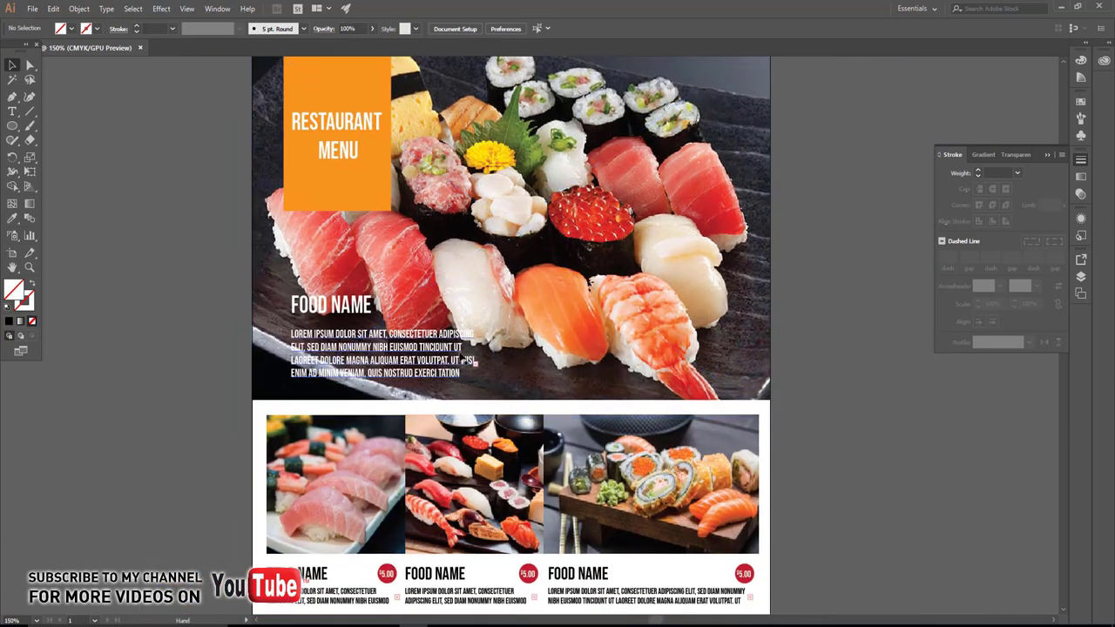
scroll(799, 311, down, 1)
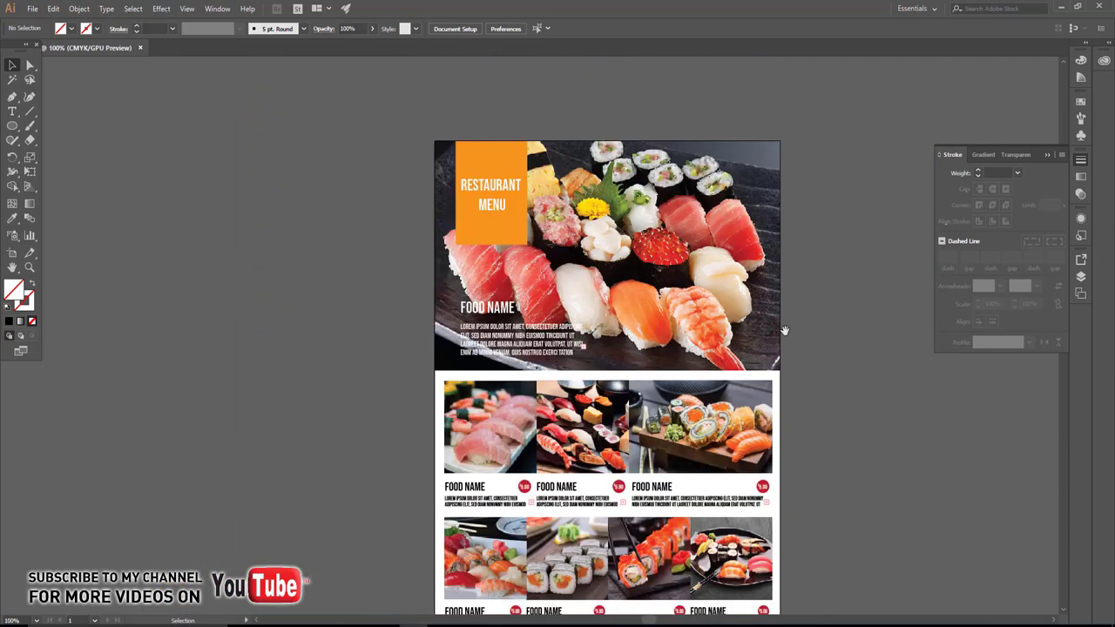
scroll(712, 283, right, 1)
Recolour the orange Restaurant Menu box red using the Eyedropper
click(426, 179)
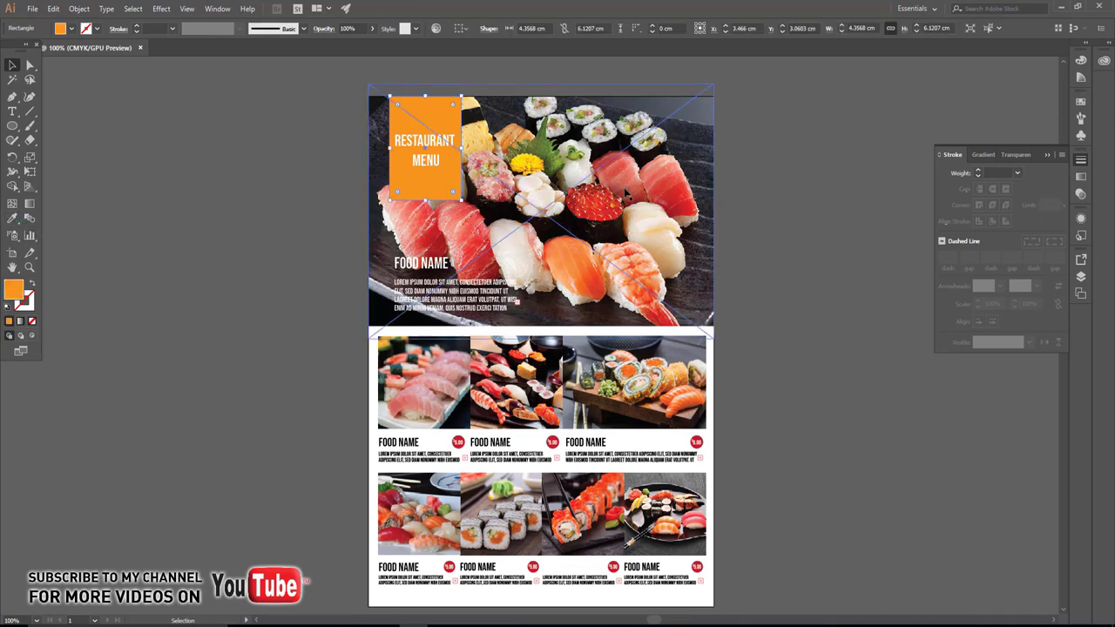
click(12, 218)
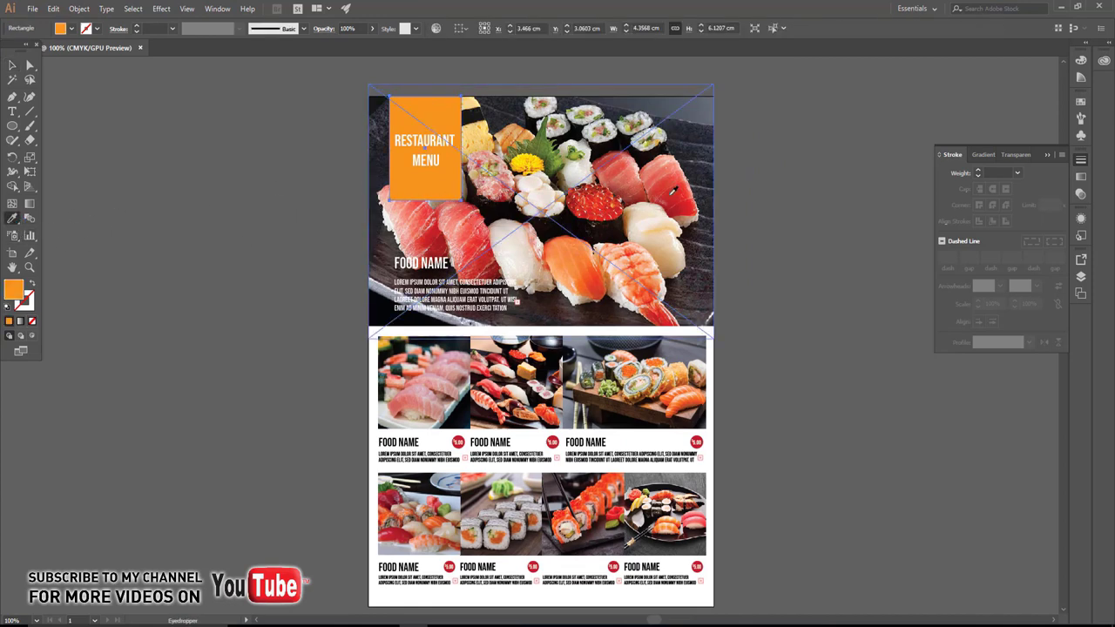
click(688, 198)
key(v)
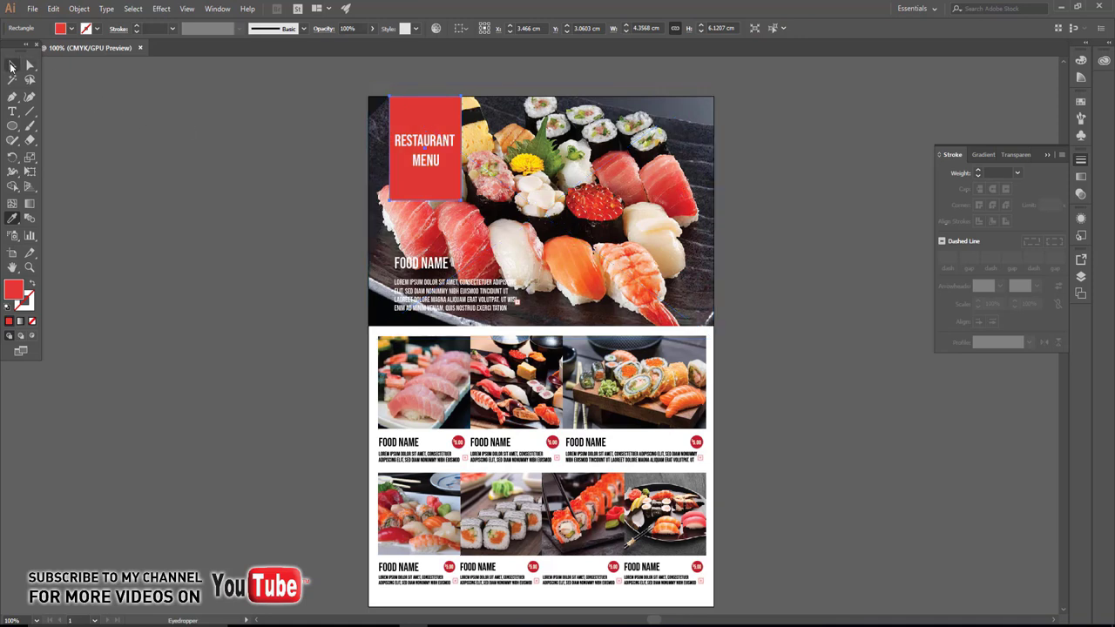
Add an anchor at the box's bottom middle and pull it up into a ribbon notch
drag(12, 97, 38, 114)
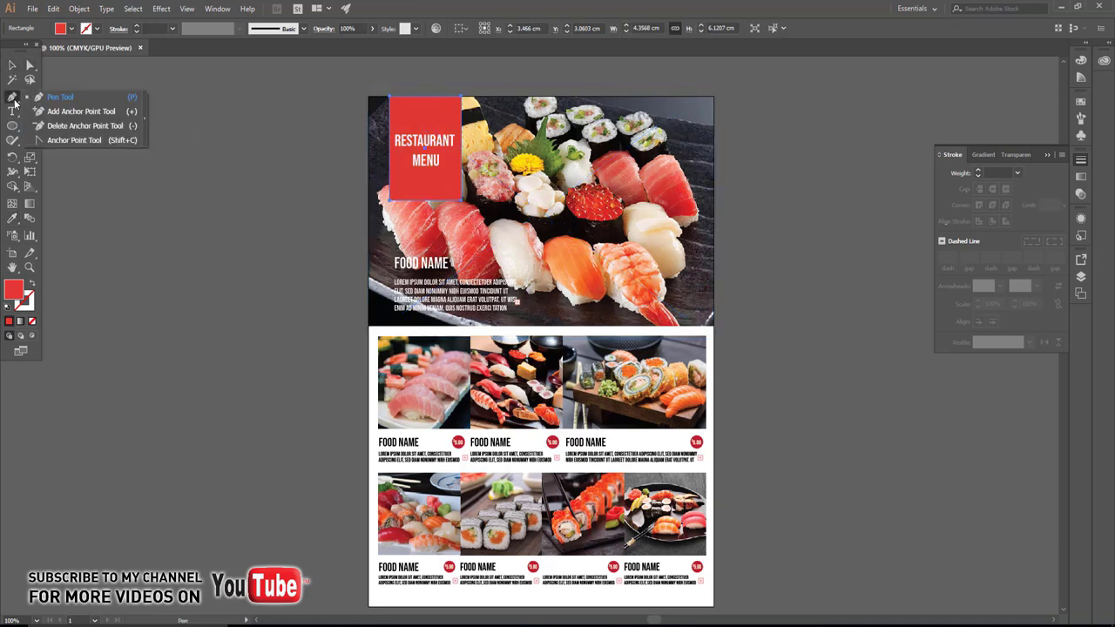
click(38, 112)
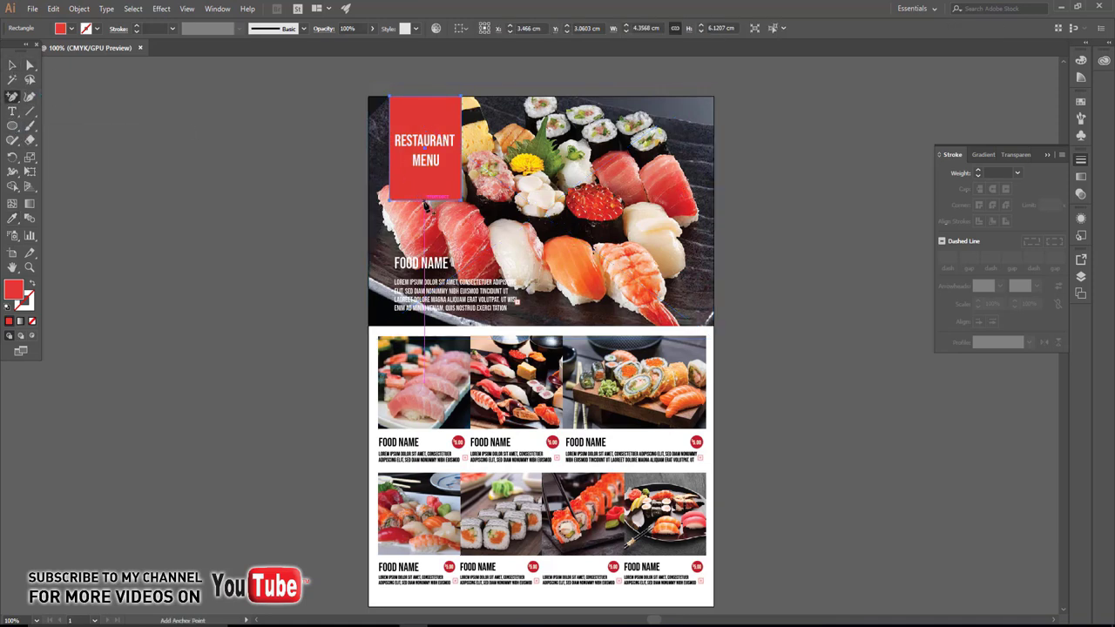
click(425, 200)
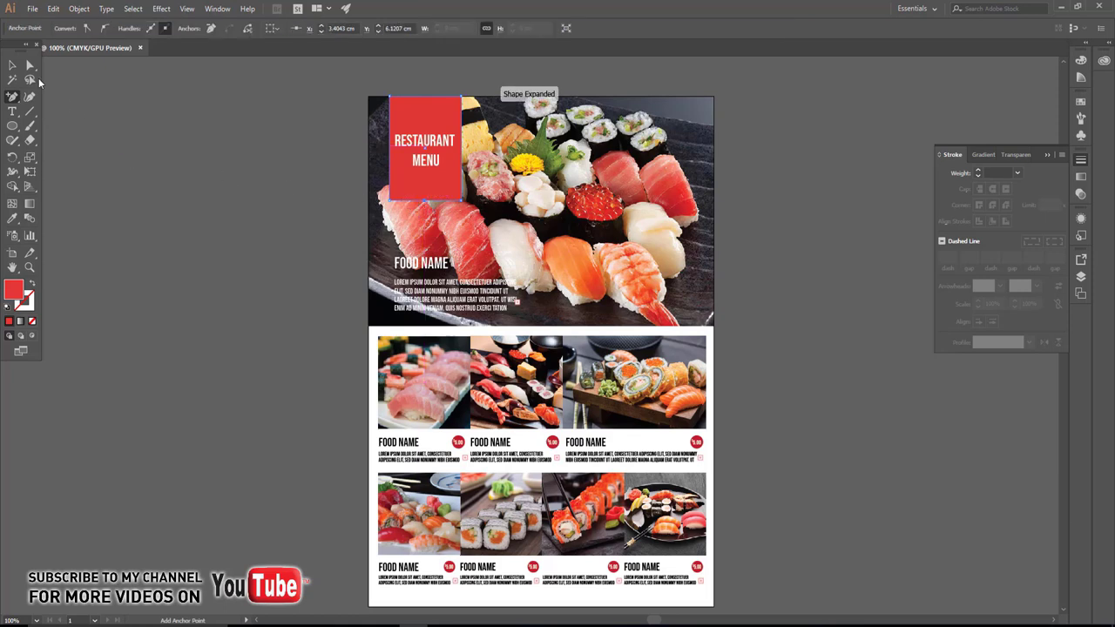
click(29, 65)
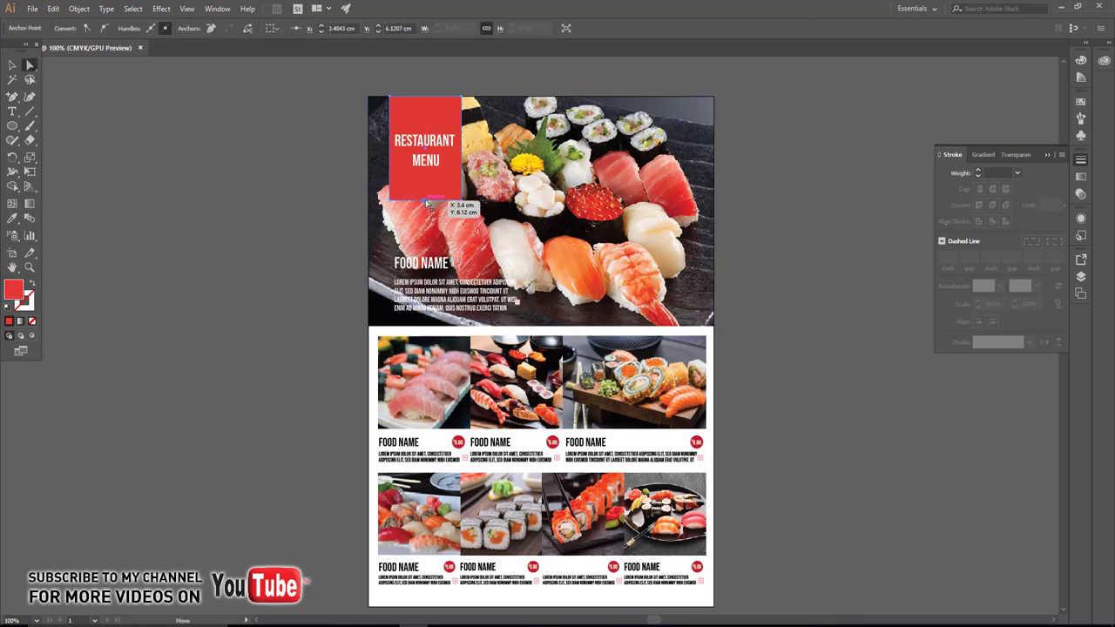
drag(427, 201, 426, 181)
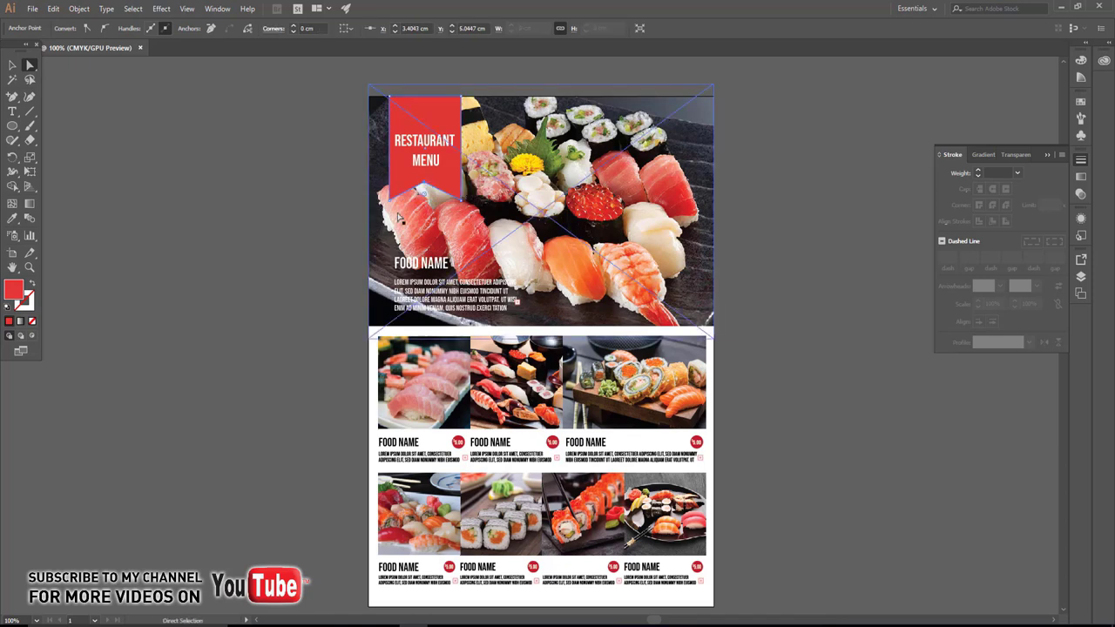
click(12, 65)
click(86, 130)
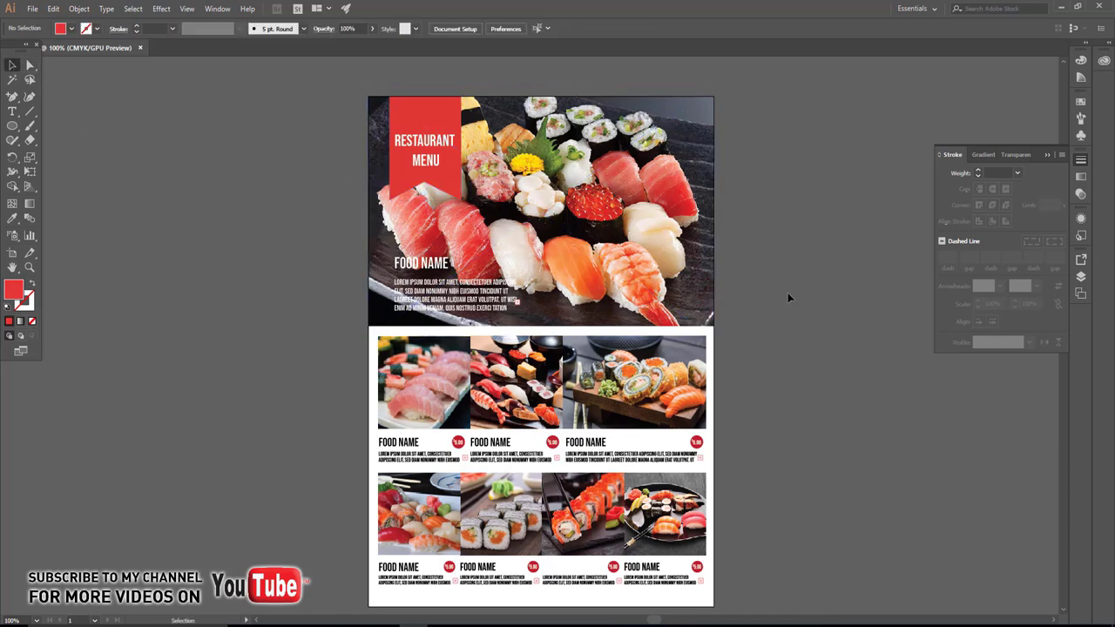
Apply Effect > Stylize > Drop Shadow to the ribbon: Multiply 75%, 0.25 cm offsets, 0.18 cm blur
click(424, 174)
click(164, 10)
mouse_move(176, 144)
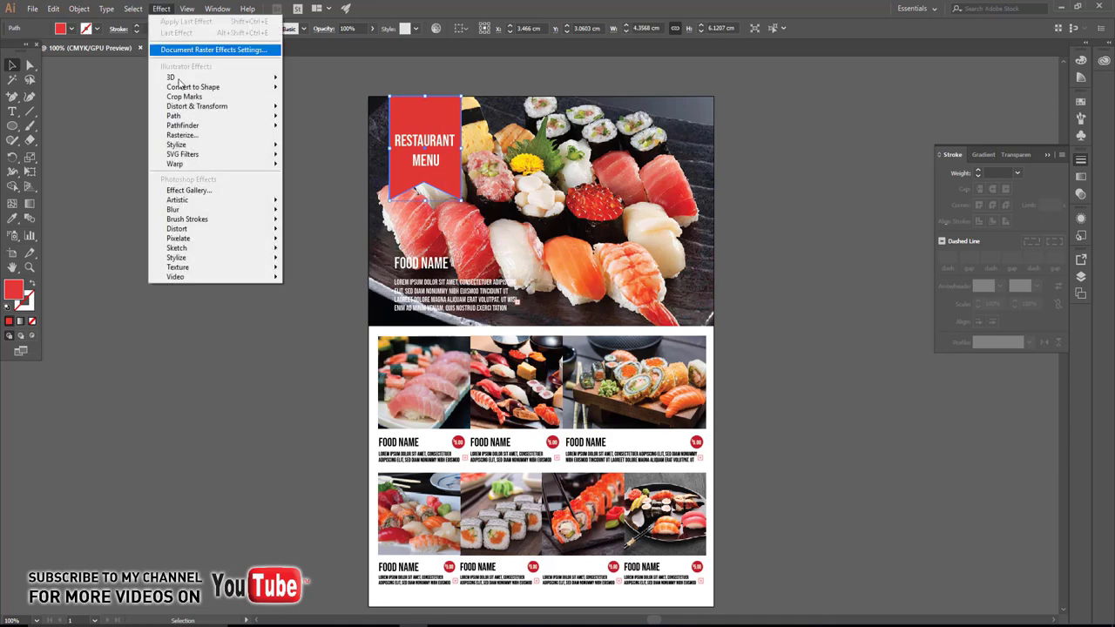
click(313, 146)
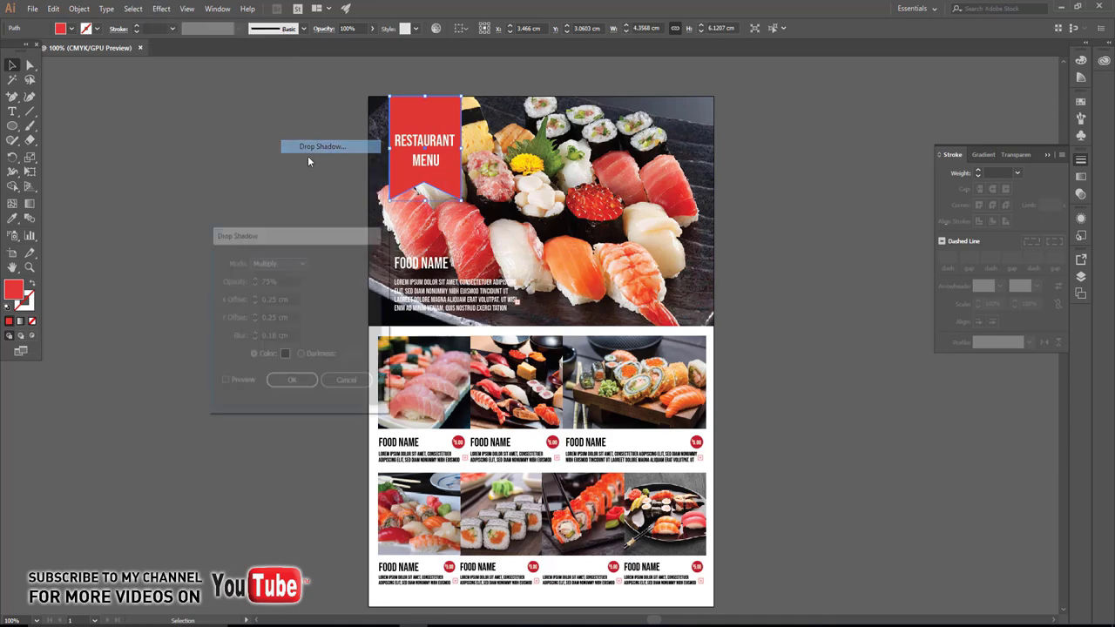
click(251, 383)
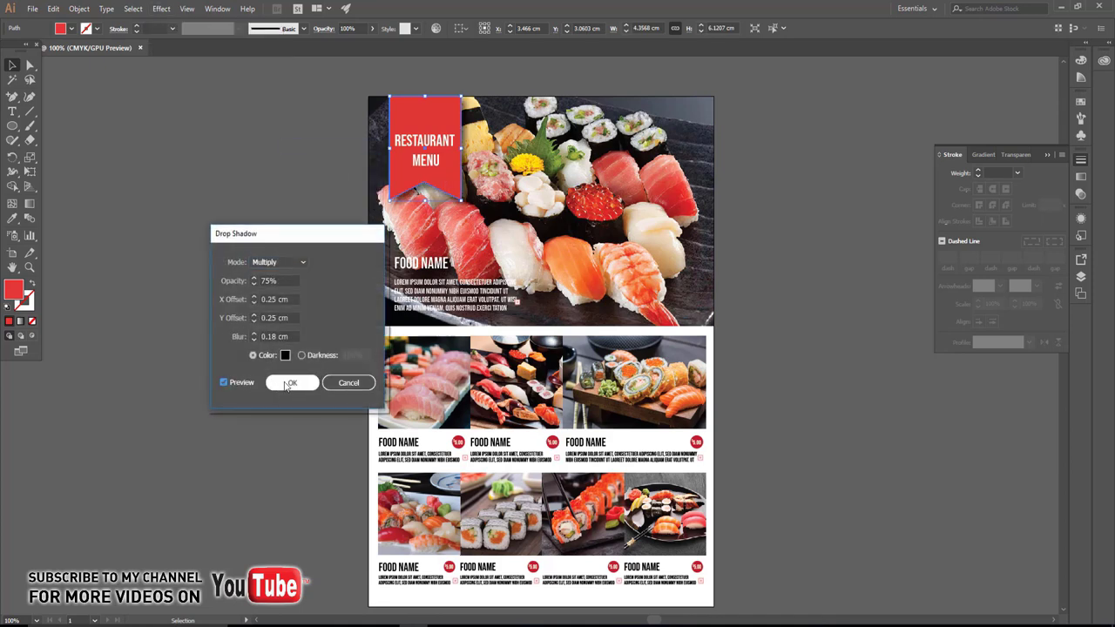
click(288, 384)
click(256, 270)
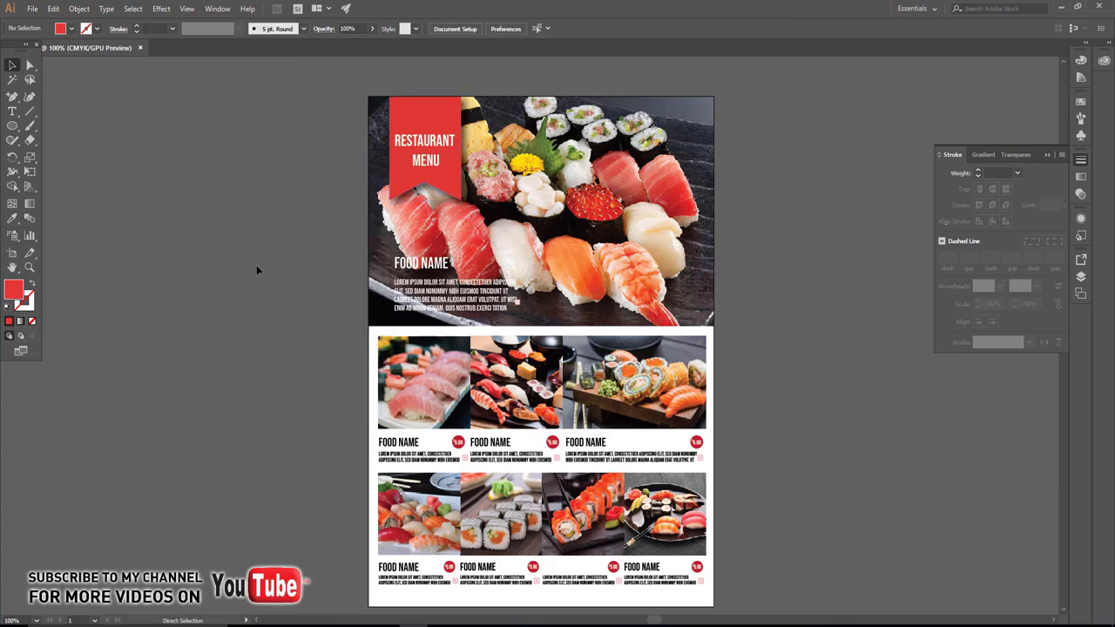
scroll(256, 265, up, 1)
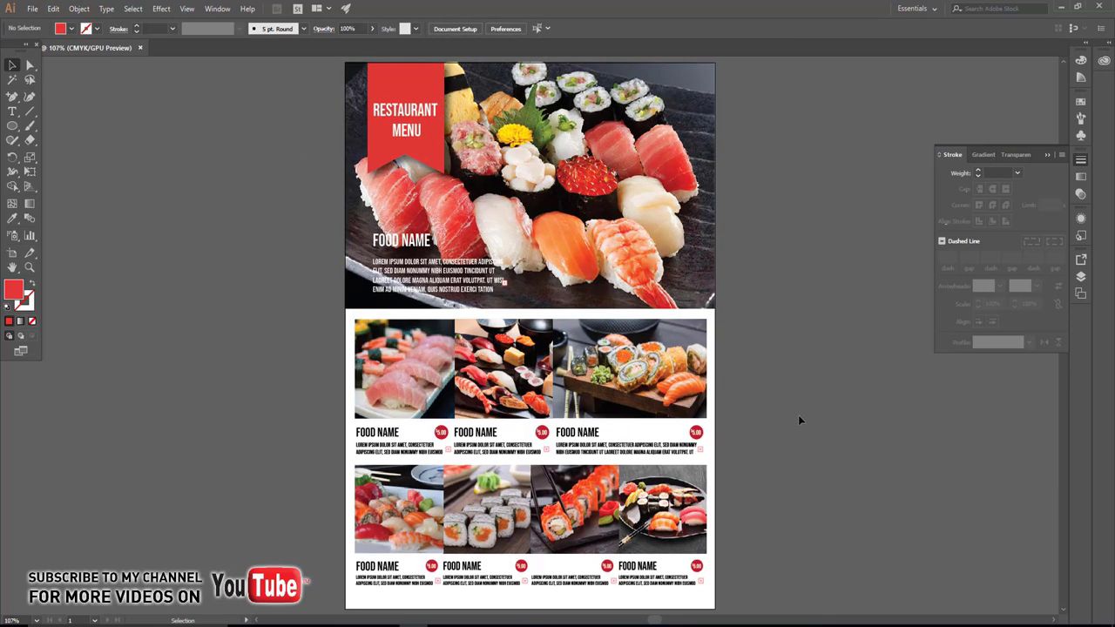